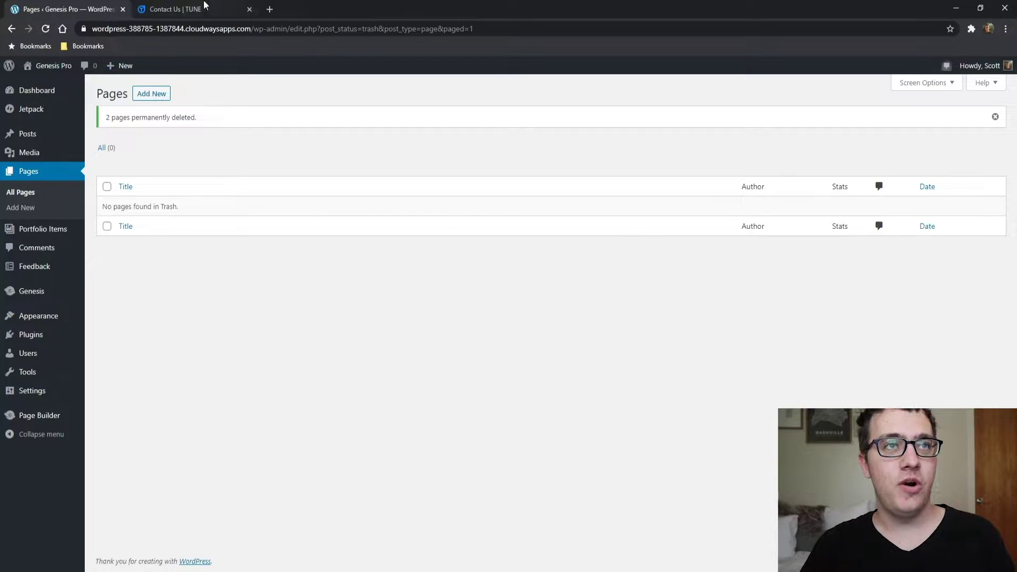
Step: Switch to the TUNE Contact Us page in the second browser tab
left_click(205, 7)
Step: Scroll the TUNE Contact Us page down to its required-fields form and Points of Contact section
left_click(66, 7)
left_click(177, 9)
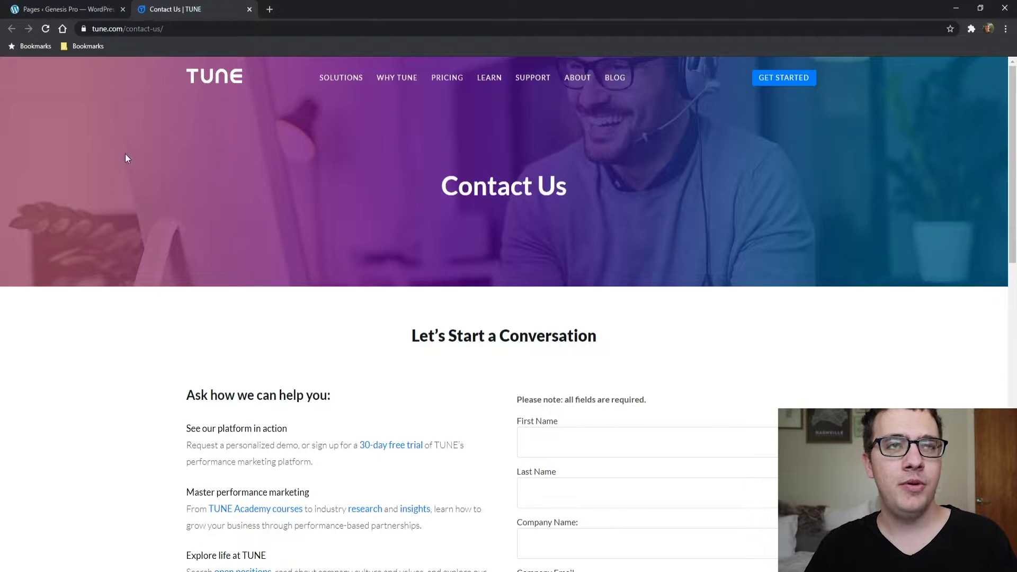
scroll(139, 173, "down", 1)
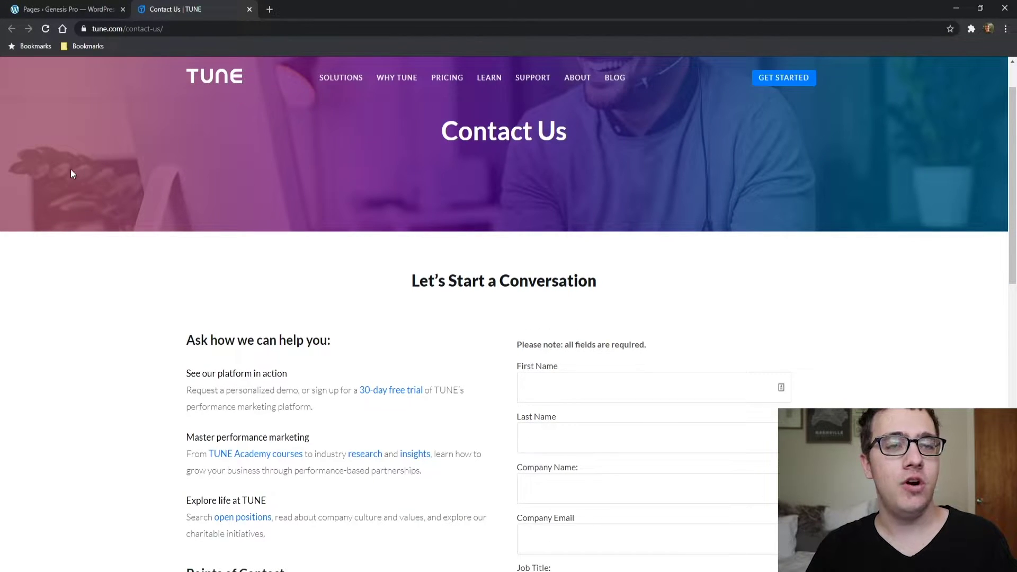
scroll(98, 159, "down", 4)
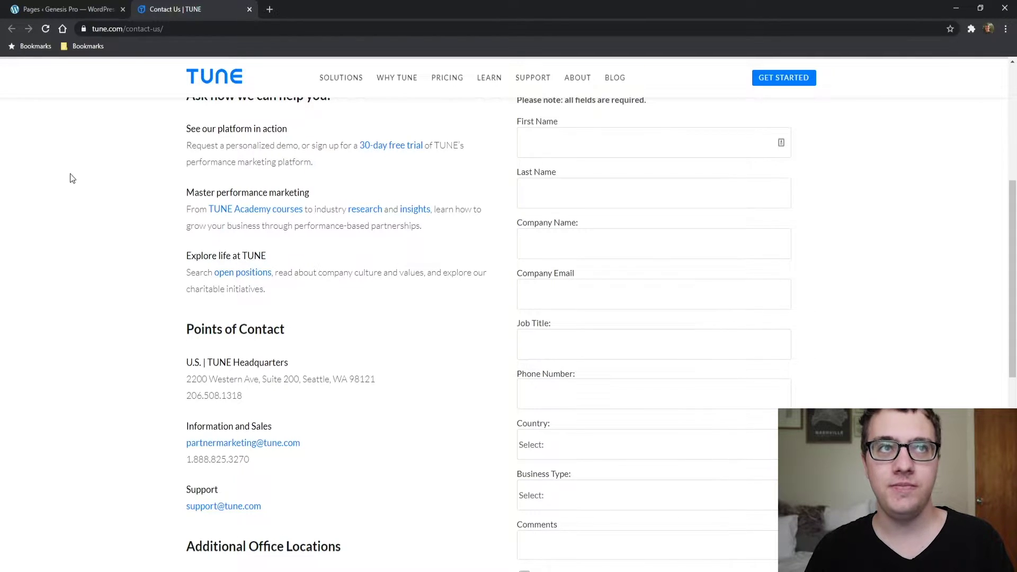
Step: Show the WordPress Installed Plugins list and select the Jetpack plugin's name
left_click(100, 7)
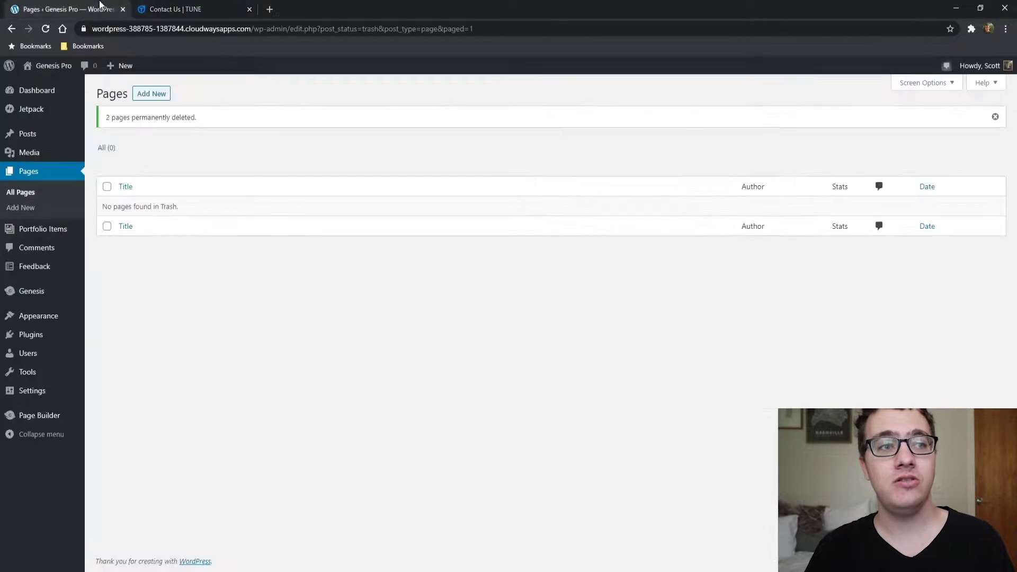
mouse_move(67, 347)
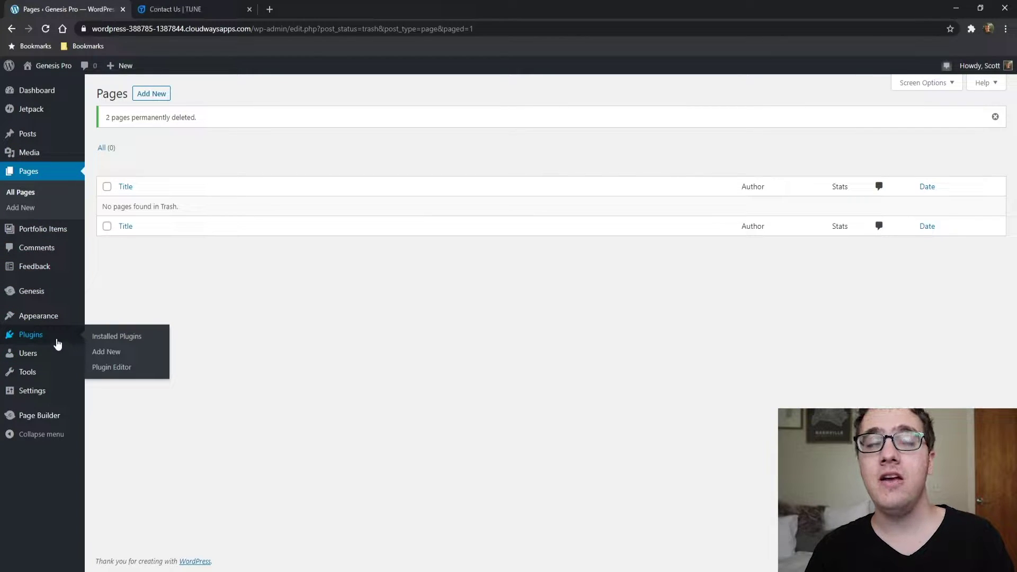
left_click(58, 343)
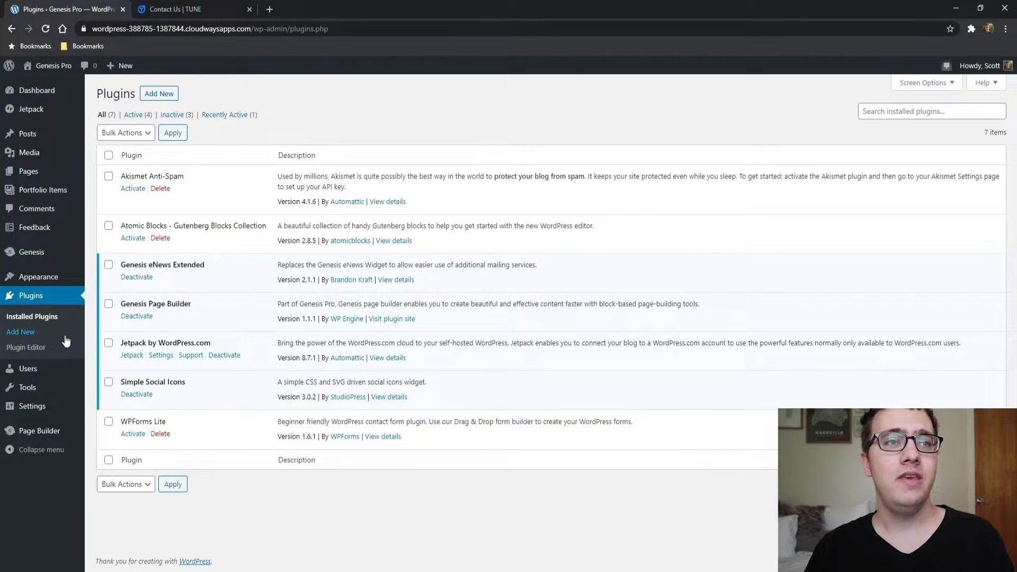
triple_click(166, 341)
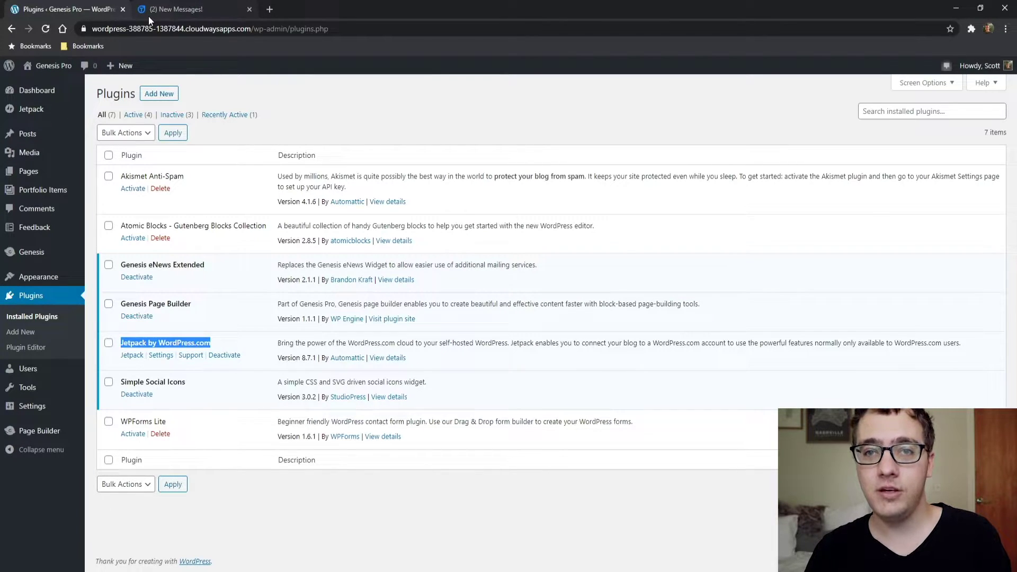
Step: Review the TUNE 'Ask how we can help you' section with its form and contact details
left_click(189, 5)
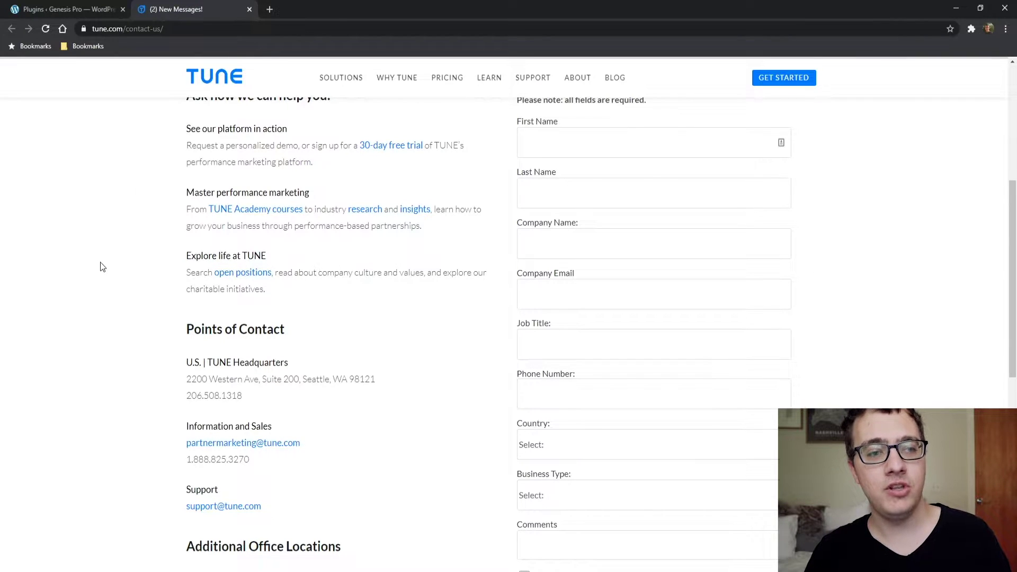
scroll(103, 267, "up", 1)
scroll(101, 266, "up", 1)
scroll(99, 265, "down", 1)
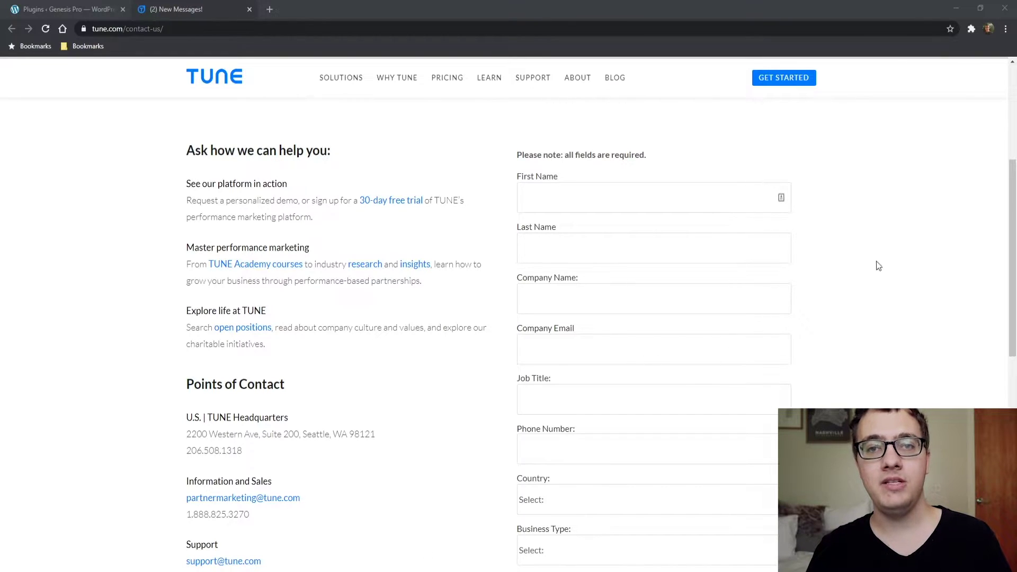
Step: Search 'screaming' in a new tab and go to screamingfrog.co.uk
left_click(655, 182)
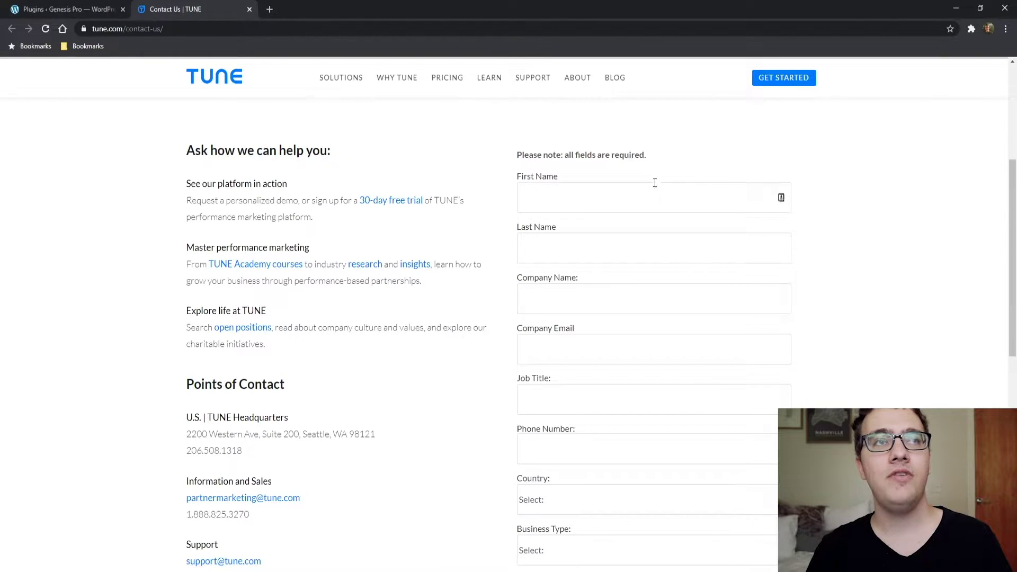
left_click(270, 9)
type("screaming")
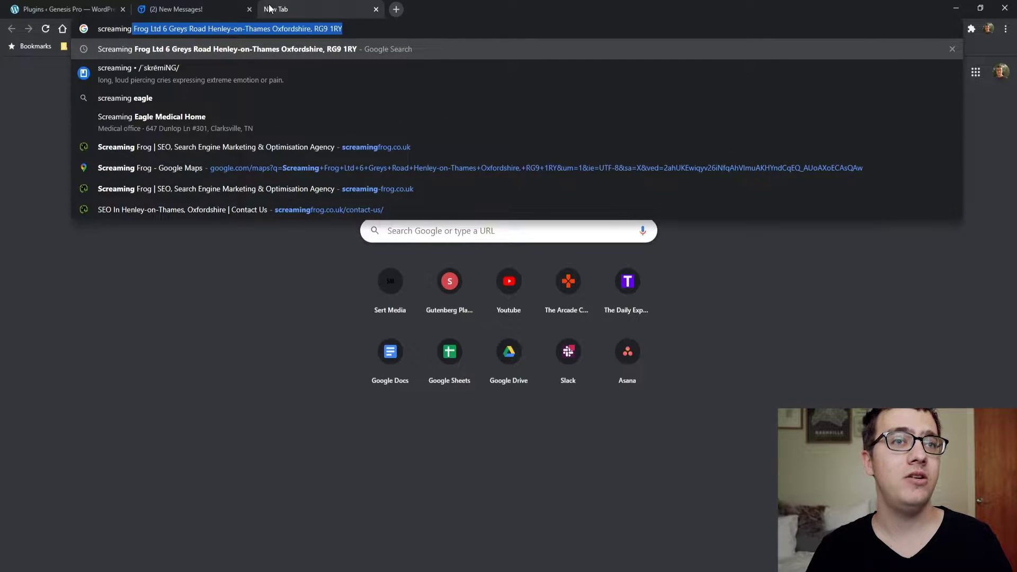
left_click(157, 150)
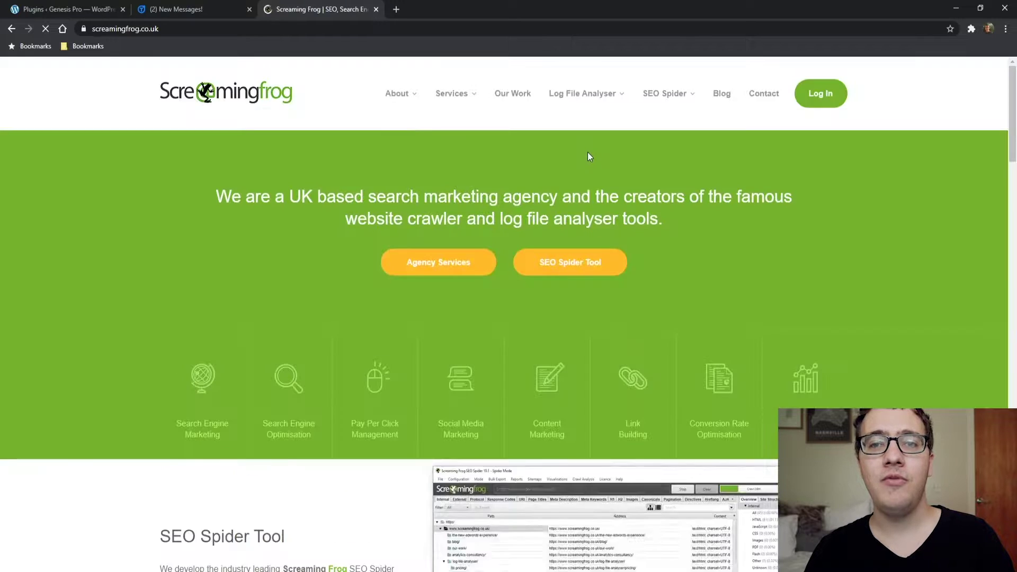
Step: Open Screaming Frog's Contact page and scroll down to its form, address and map
left_click(774, 101)
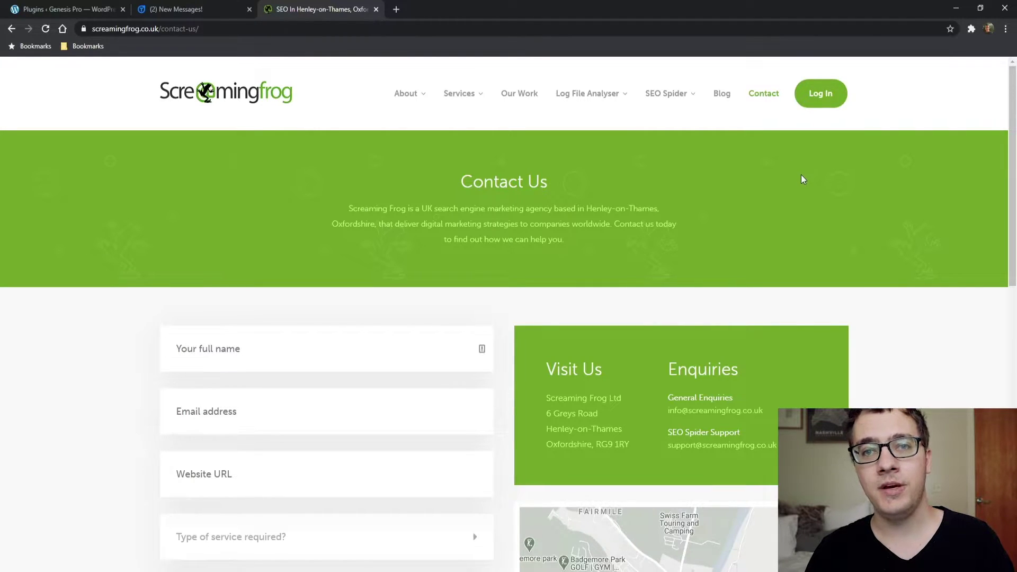
scroll(797, 176, "down", 5)
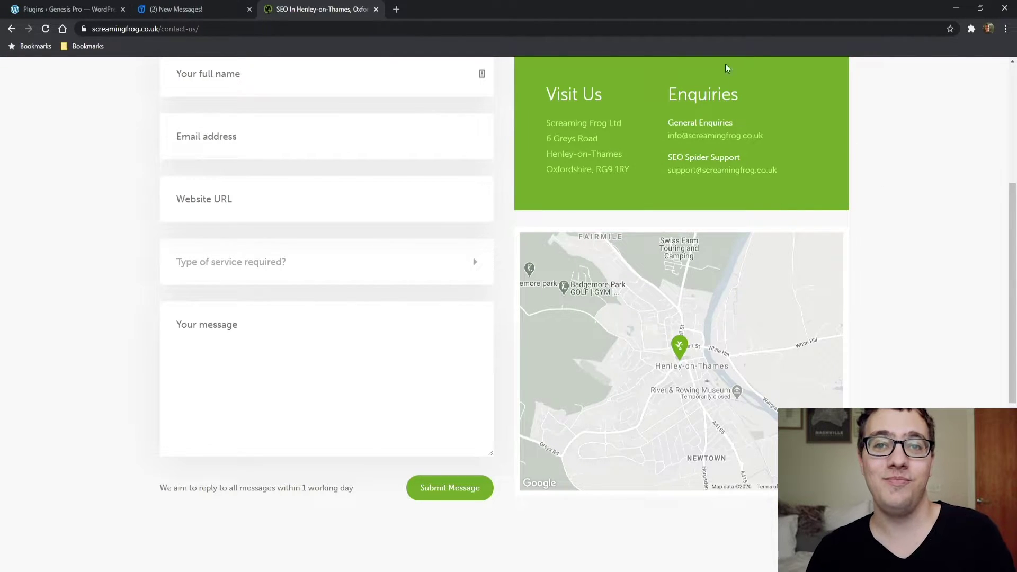
scroll(727, 68, "down", 3)
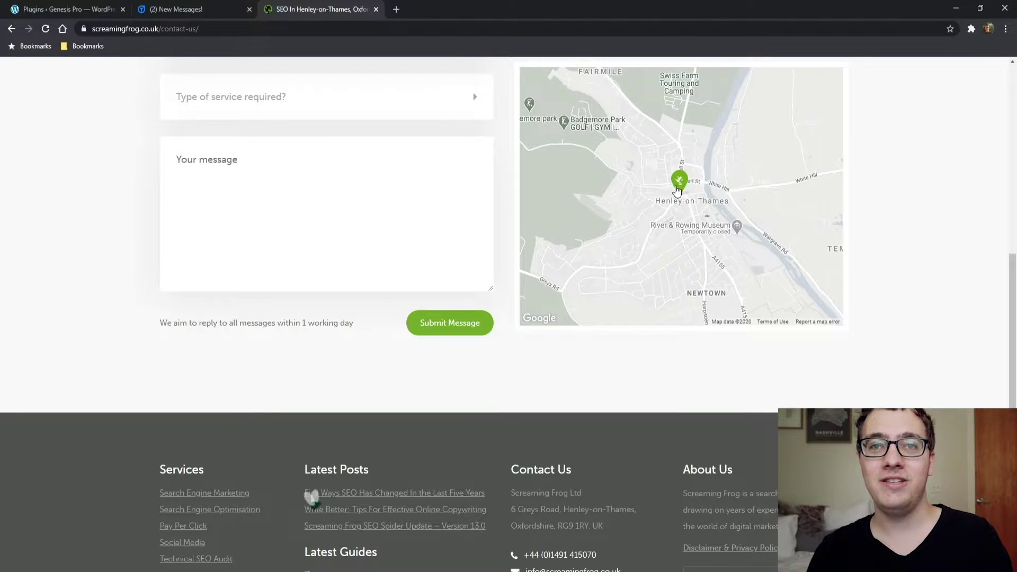
scroll(687, 212, "up", 2)
scroll(693, 197, "down", 2)
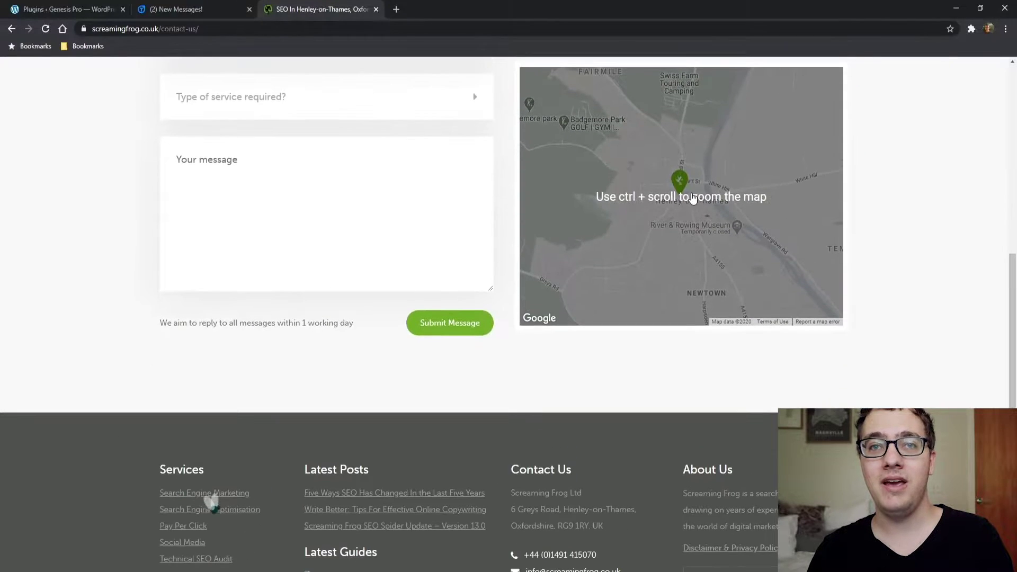
left_click_drag(693, 197, 721, 200)
scroll(715, 212, "up", 4)
scroll(717, 221, "down", 4)
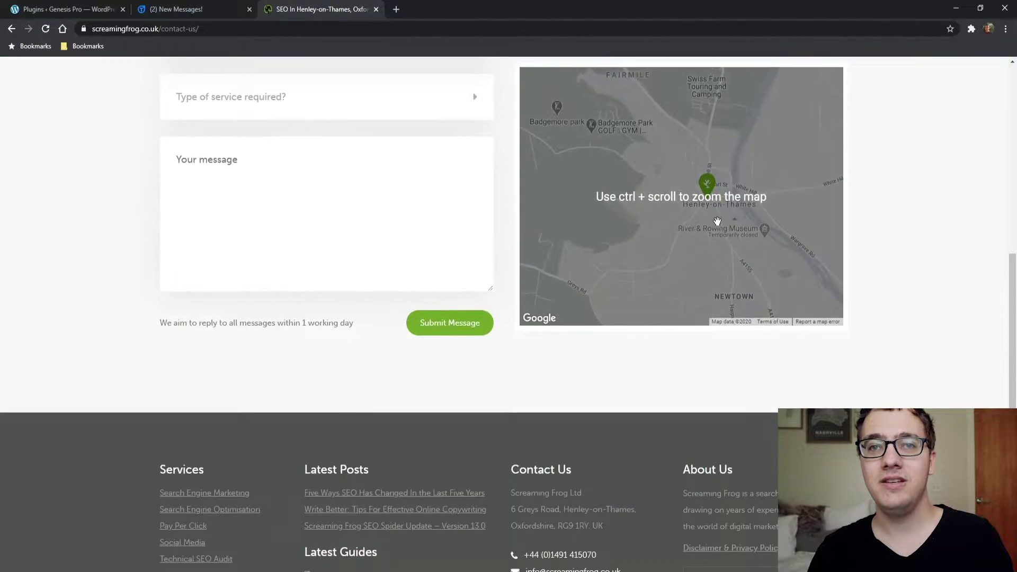
scroll(692, 208, "up", 2)
scroll(700, 223, "down", 3)
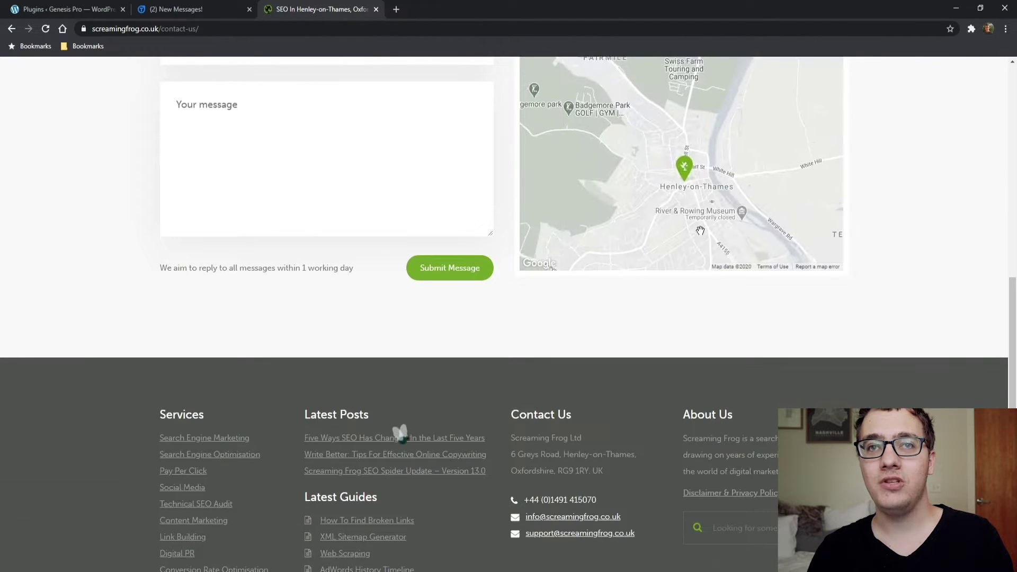
scroll(692, 195, "up", 4)
scroll(696, 212, "down", 3)
left_click_drag(701, 224, 582, 279)
mouse_move(720, 250)
left_mouse_down()
mouse_move(662, 157)
mouse_move(789, 158)
left_mouse_up()
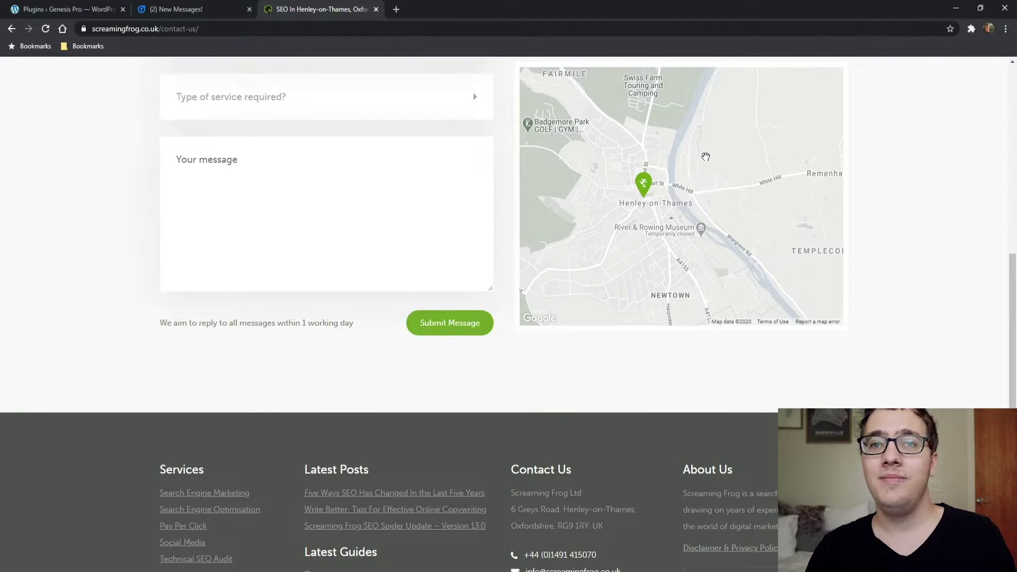
scroll(900, 173, "up", 2)
scroll(896, 172, "up", 4)
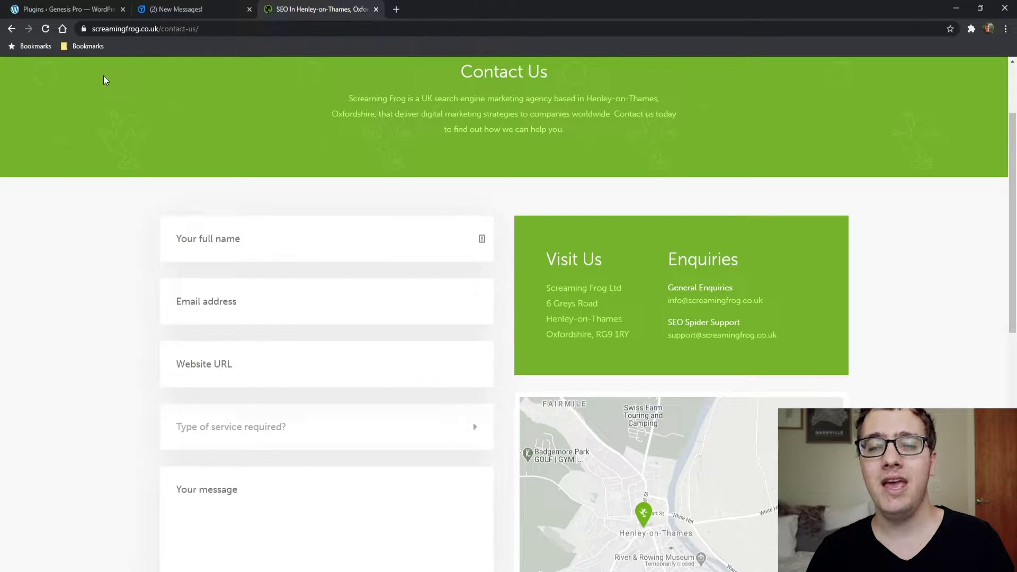
scroll(269, 77, "up", 1)
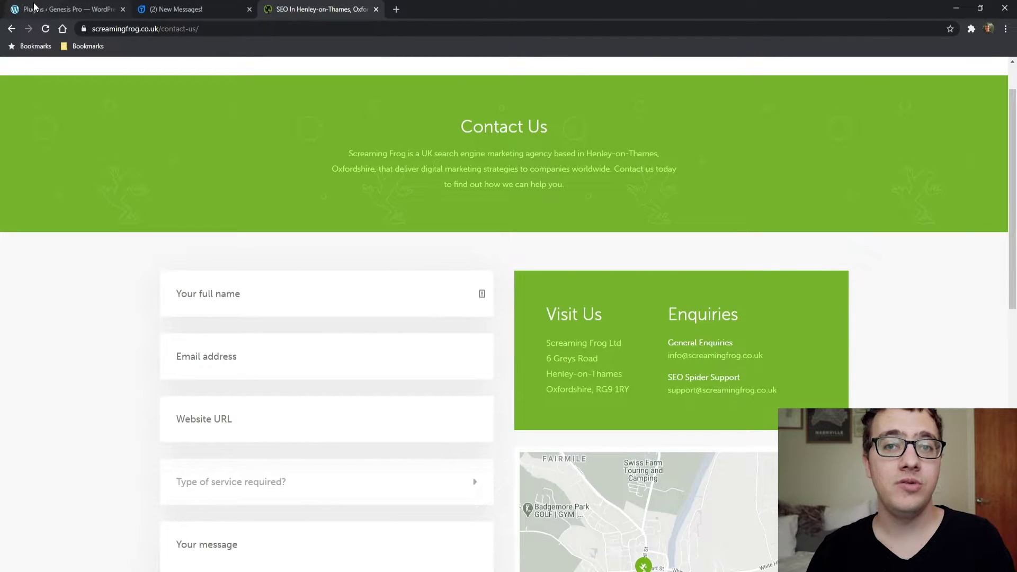
left_click(69, 8)
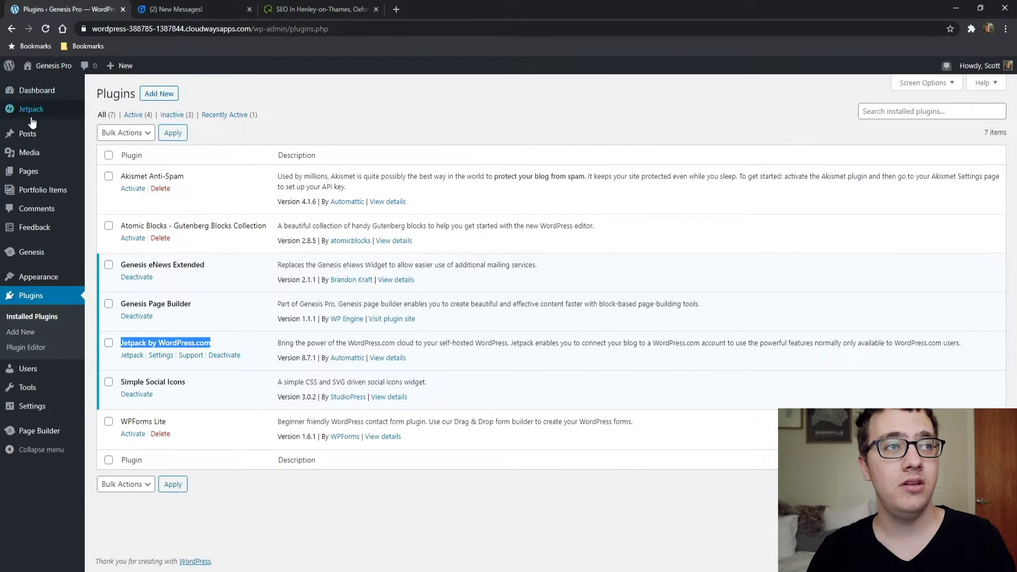
Step: Create a new WordPress page titled 'Contact' and add a layout block to it
left_click(34, 173)
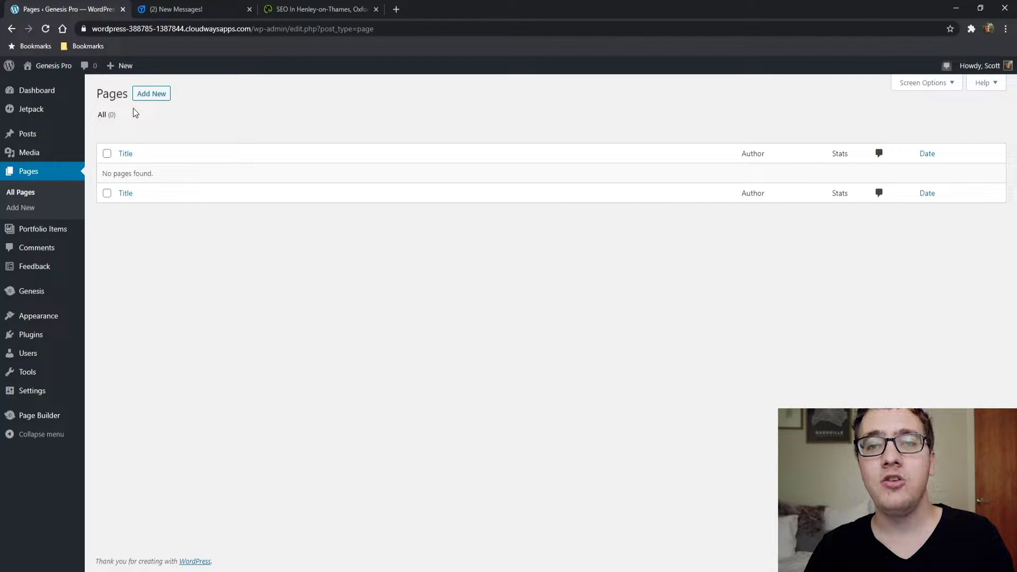
left_click(152, 99)
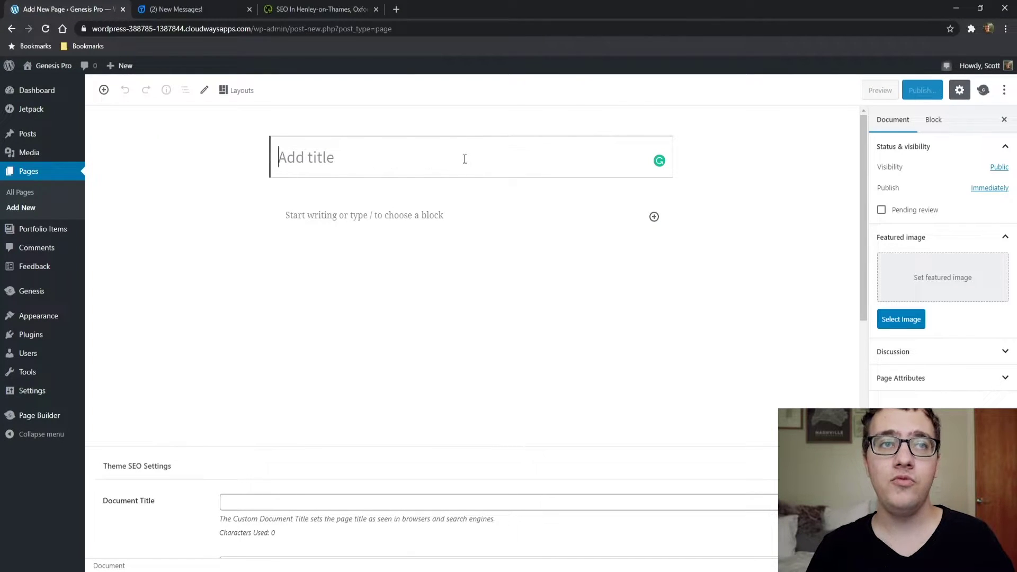
type("Contact")
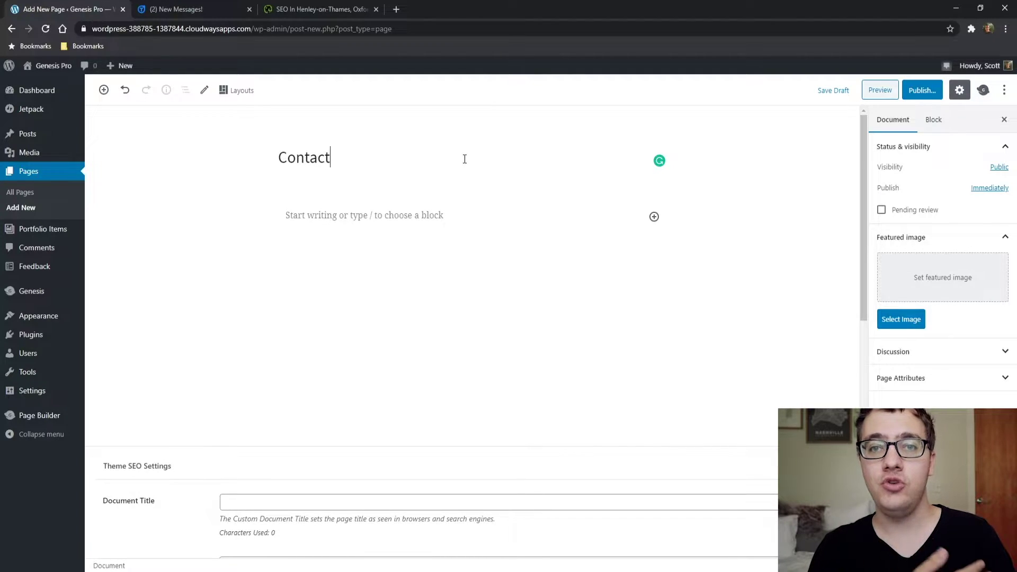
left_click(233, 90)
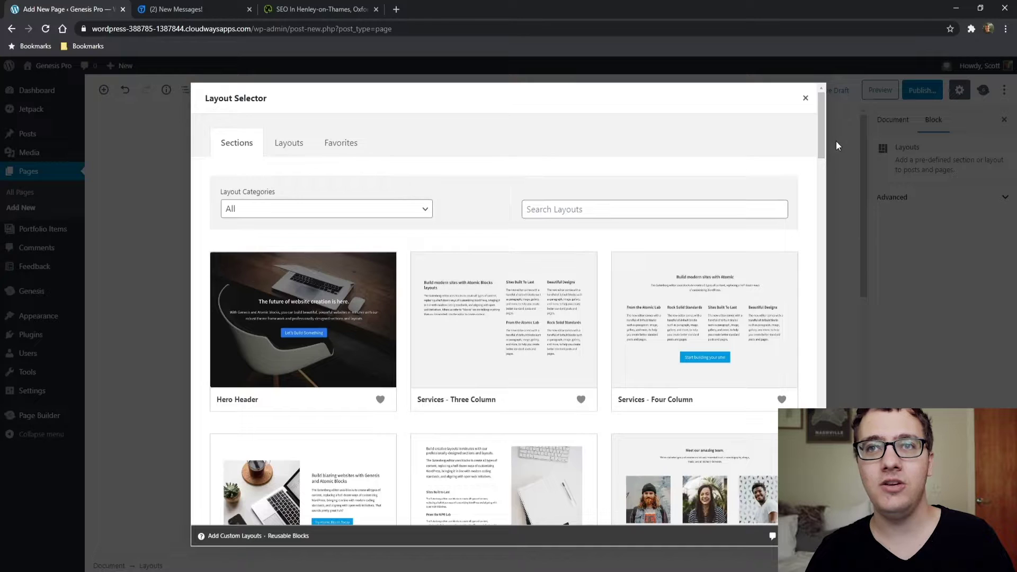
Step: Filter the Layout Selector to the Contact category and browse layouts like Contact Info and Map
scroll(822, 183, "down", 14)
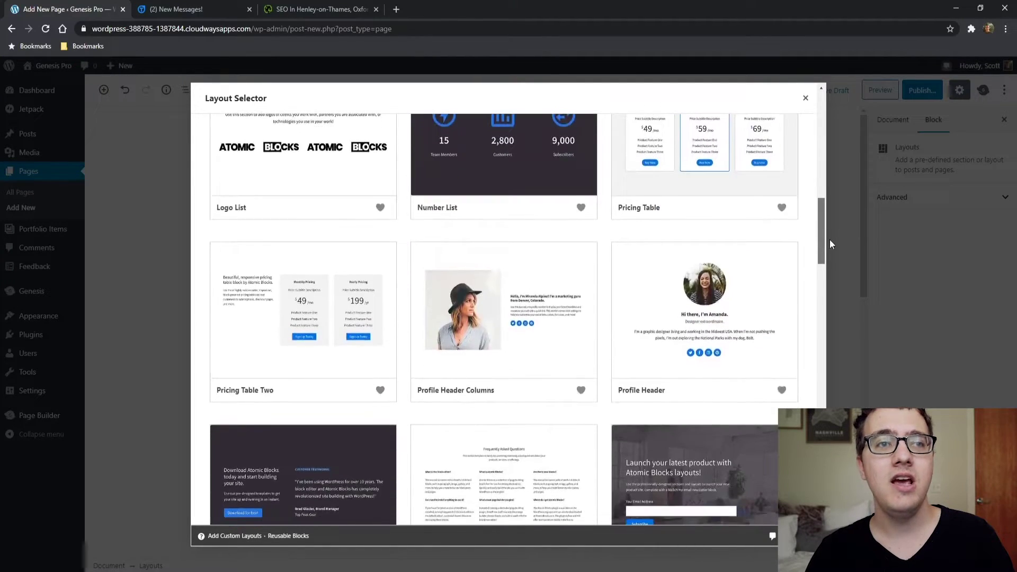
left_click_drag(830, 244, 663, 145)
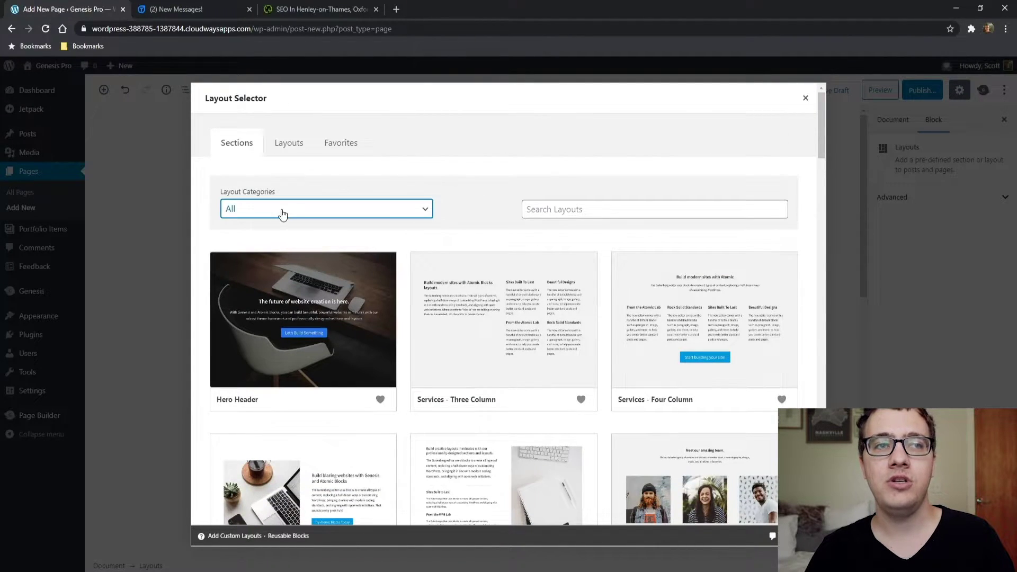
type("contact")
scroll(532, 224, "down", 2)
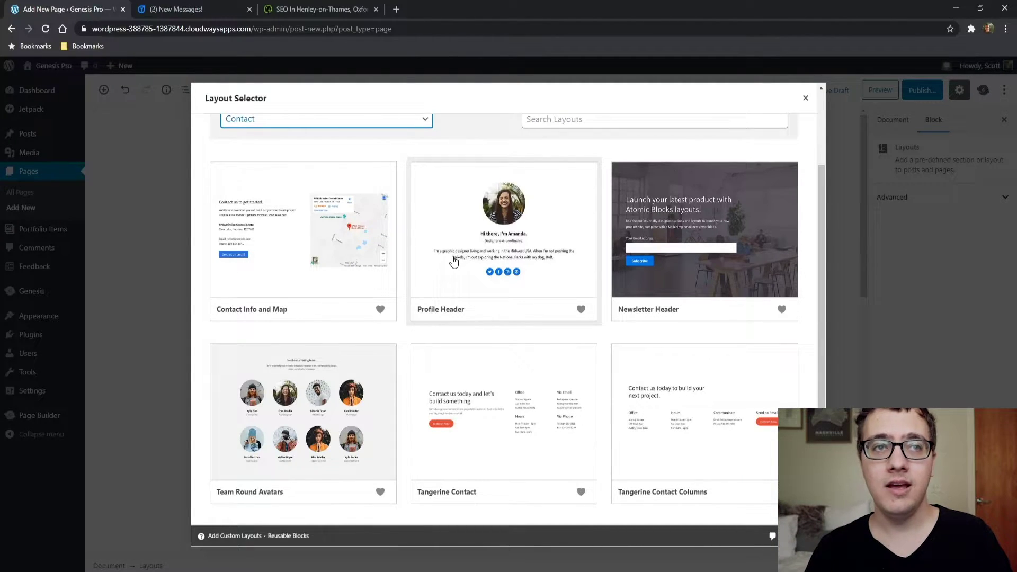
Step: Close the layout library and remove the layout selector block from the page
left_click(888, 249)
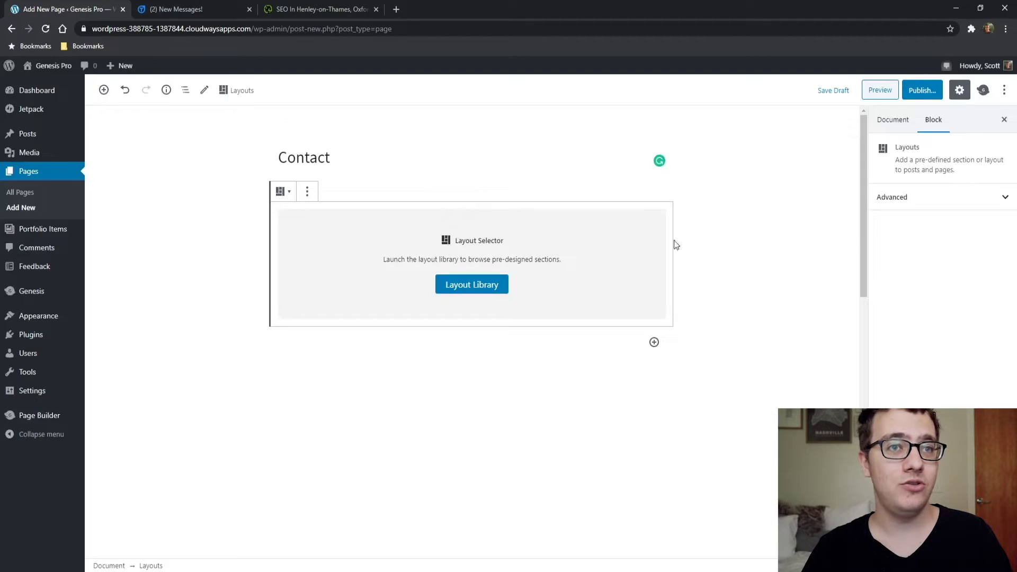
left_click(307, 191)
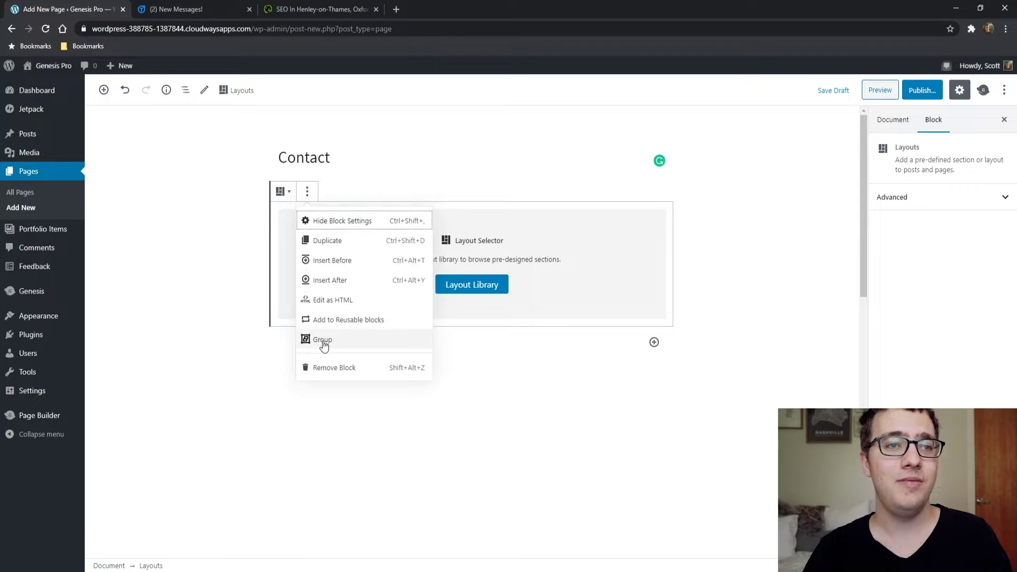
left_click(330, 368)
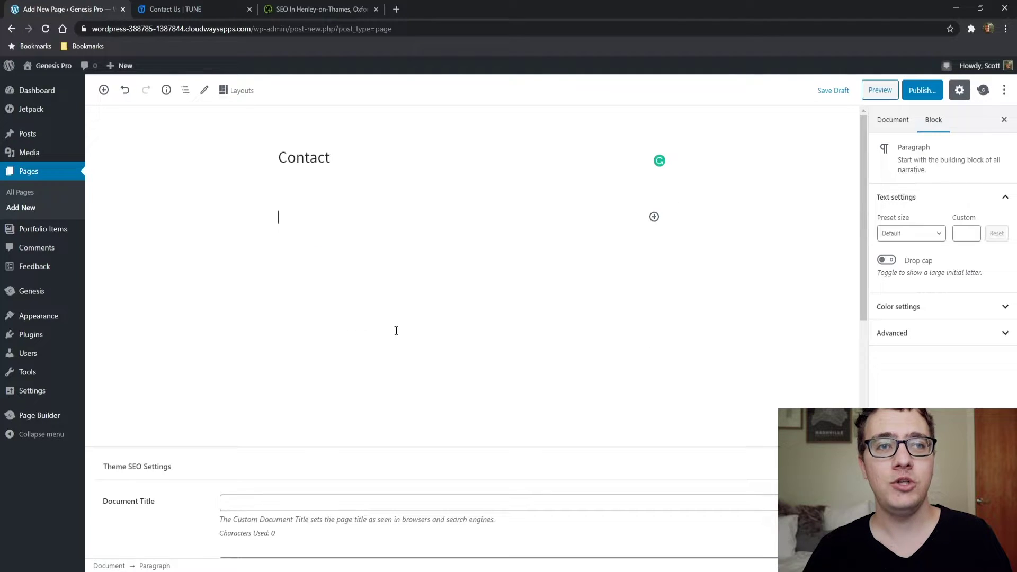
Step: Insert a Cover block found by searching 'cover' and start choosing its background image
left_click(654, 217)
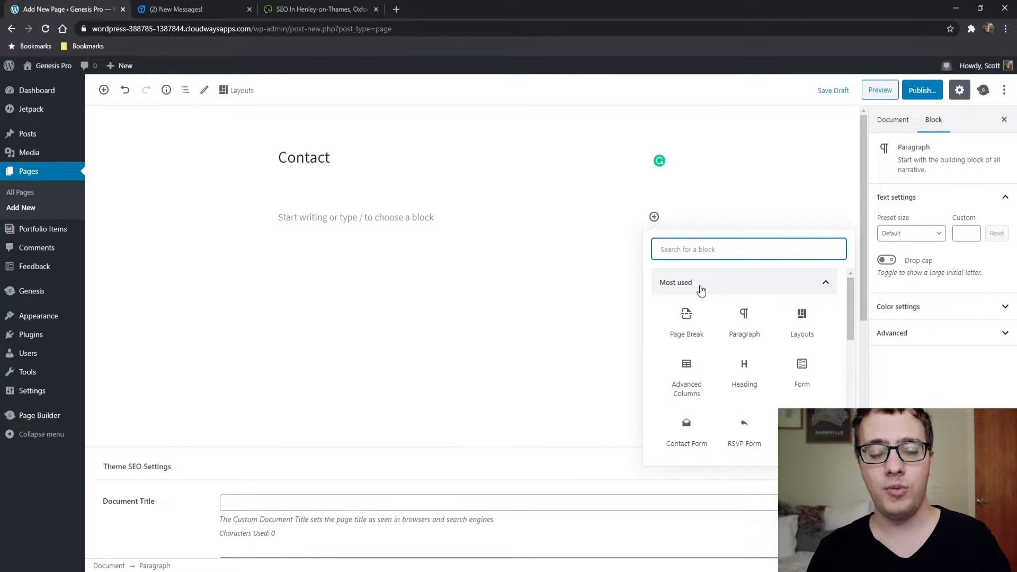
type("cov")
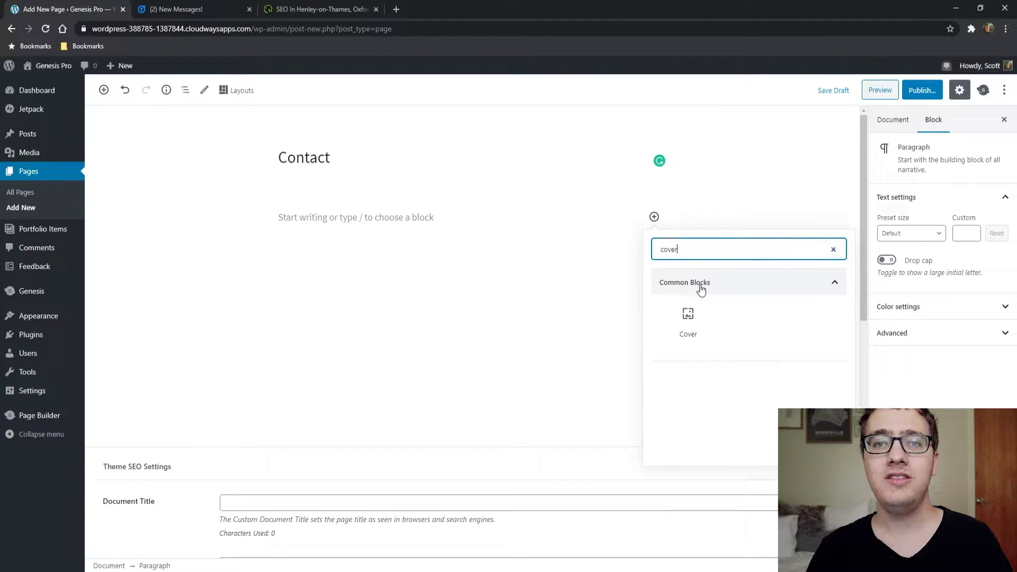
type("er")
left_click(686, 317)
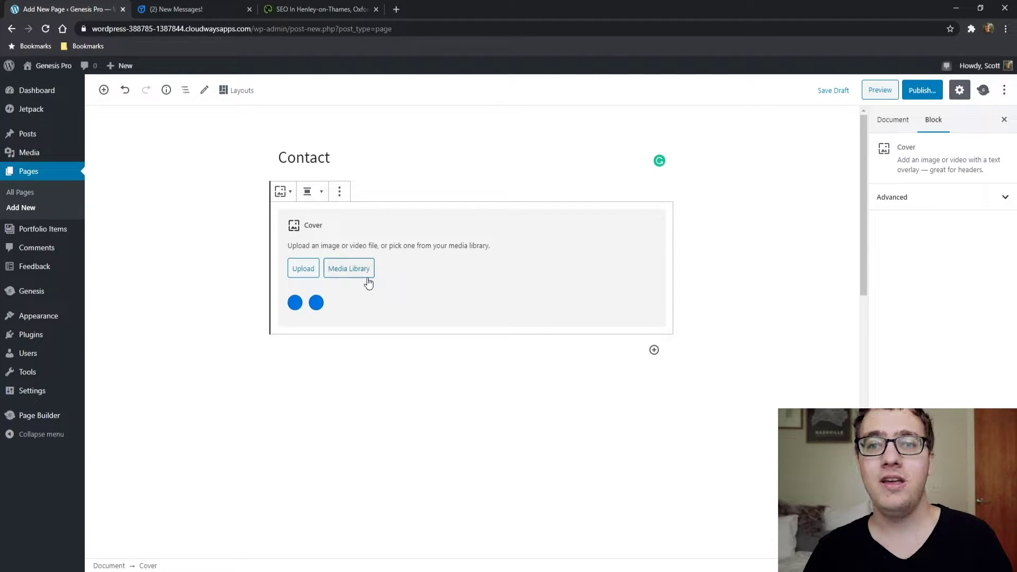
left_click(349, 268)
Step: Set the about.jpg lake image from the Media Library as the cover background
left_click(185, 212)
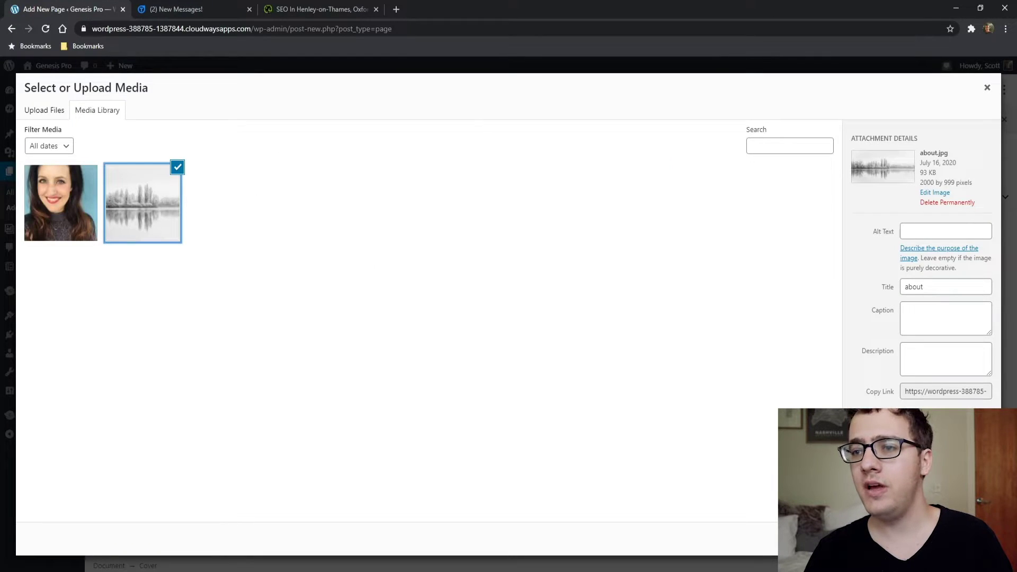
left_click(964, 539)
scroll(723, 253, "down", 2)
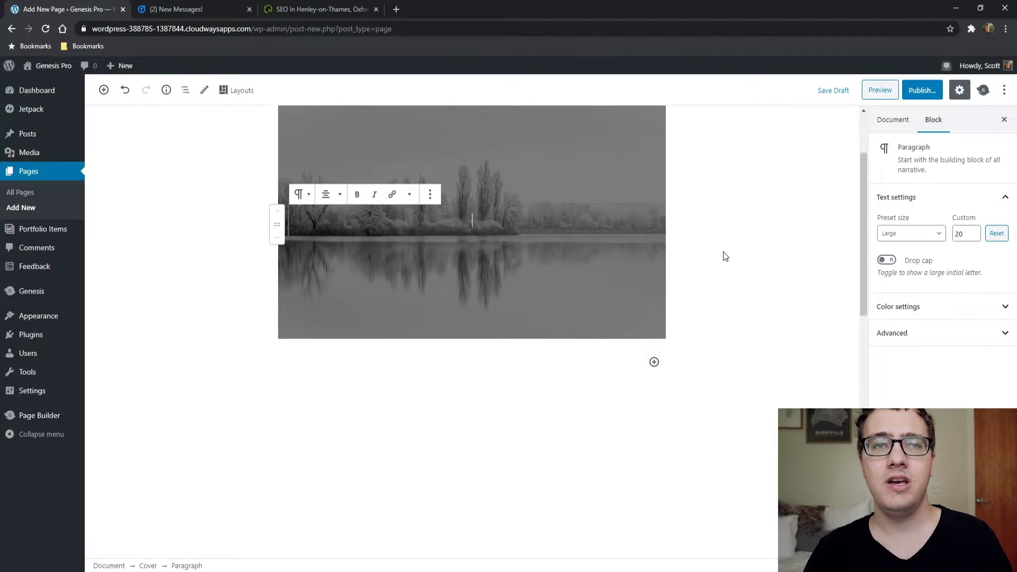
scroll(613, 232, "up", 1)
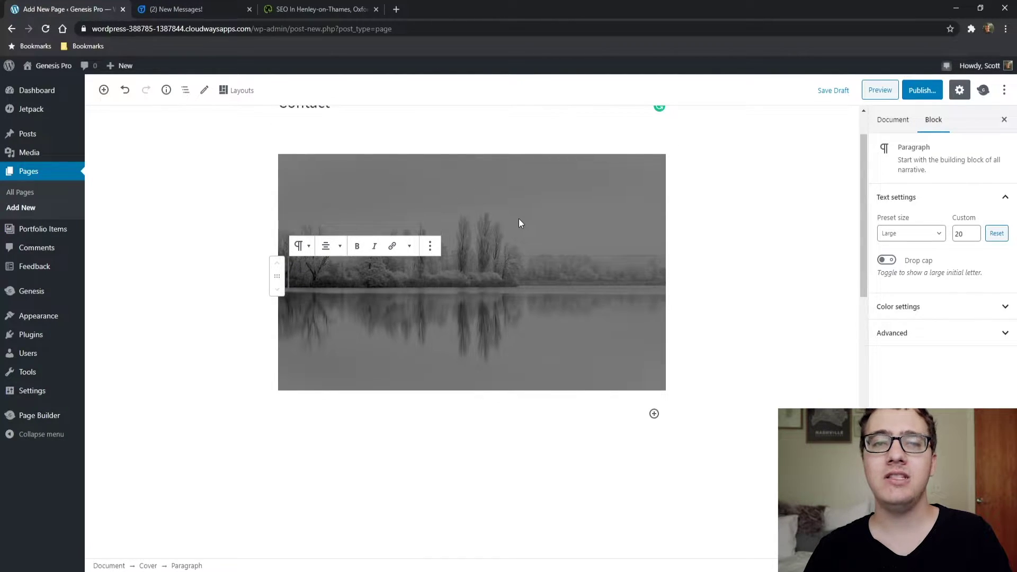
Step: Turn the cover's paragraph into a centred heading reading 'Contact Us'
left_click(303, 247)
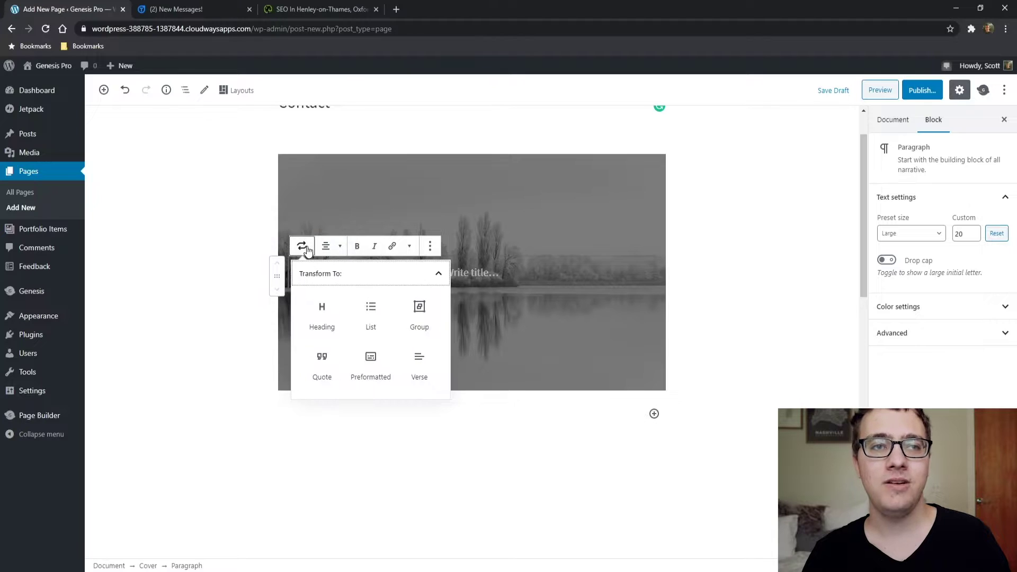
left_click(327, 308)
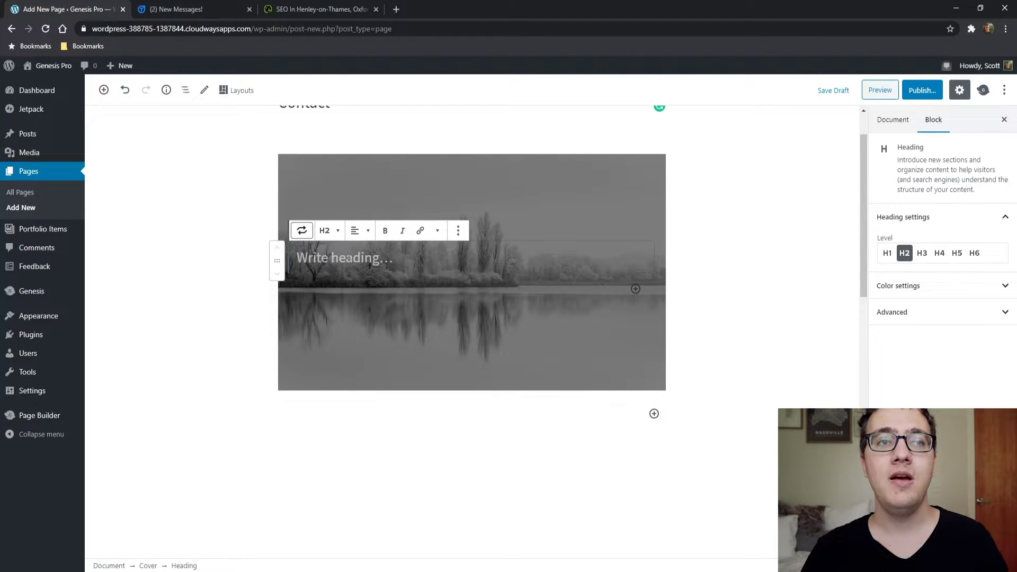
left_click(368, 232)
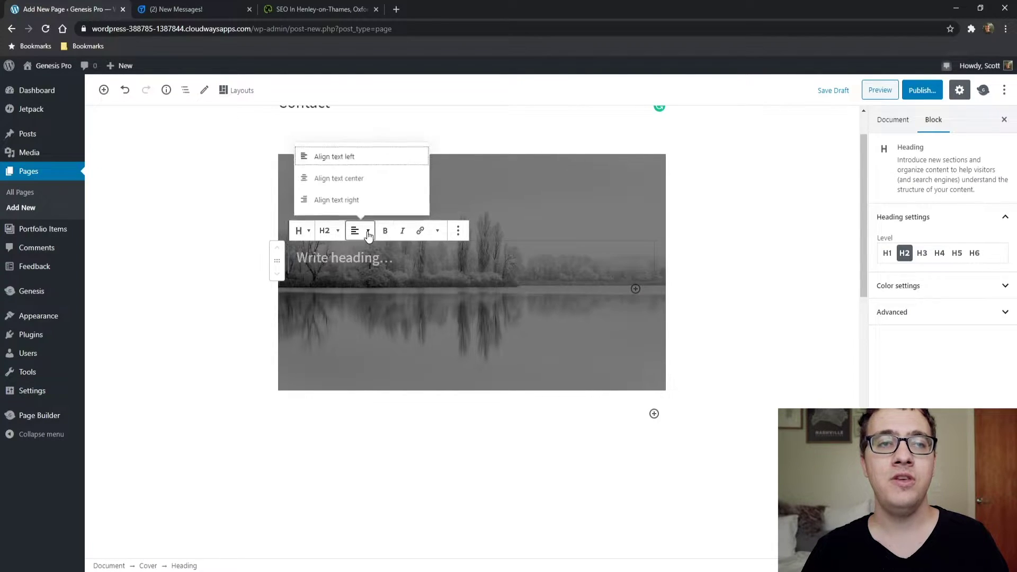
left_click(345, 179)
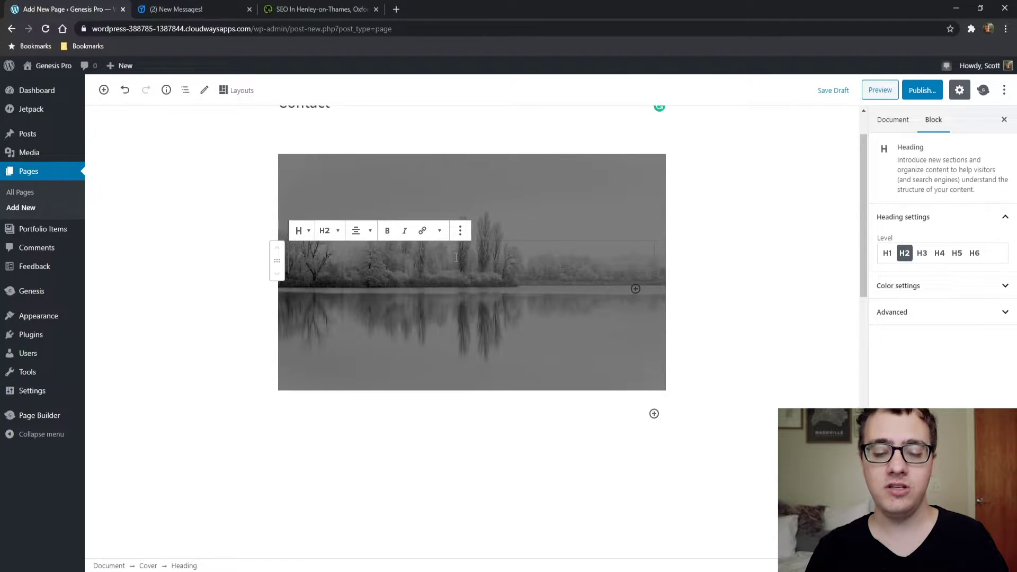
type("Contact Us")
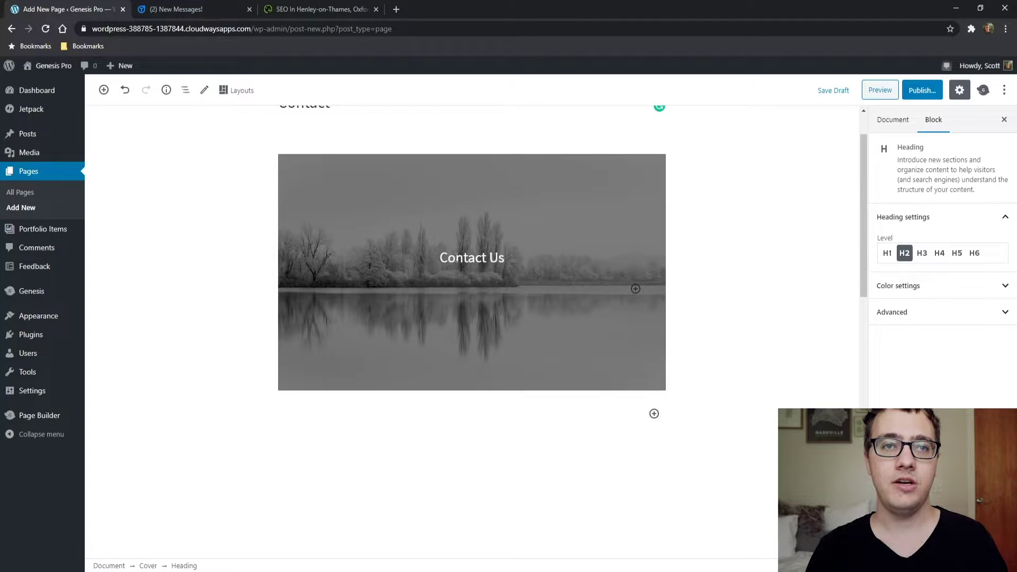
Step: Move to the empty paragraph below the heading and compare with the Screaming Frog and TUNE pages
scroll(465, 257, "down", 1)
scroll(482, 253, "up", 1)
scroll(482, 252, "up", 1)
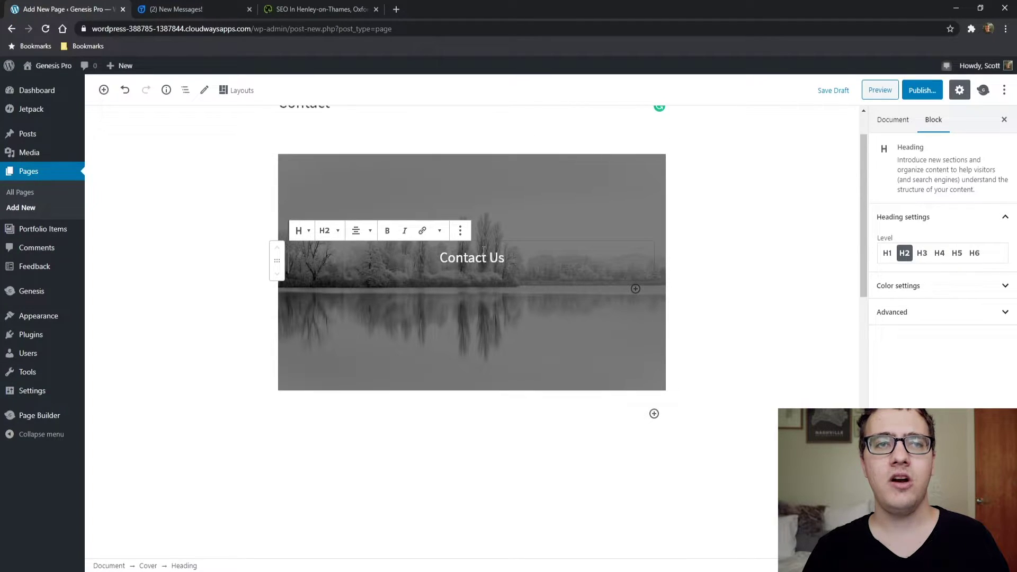
scroll(485, 237, "down", 1)
left_click(485, 237)
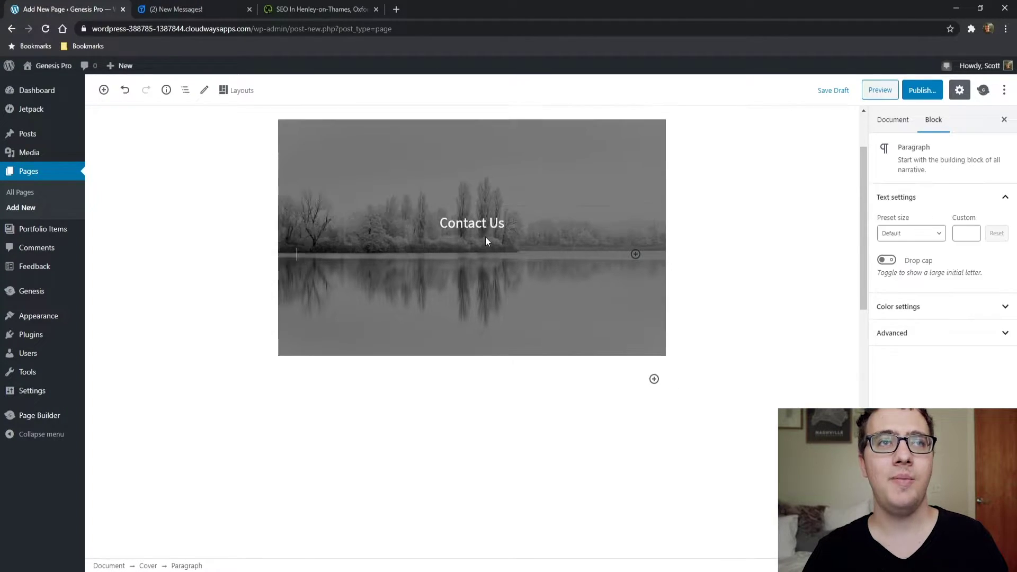
left_click(297, 7)
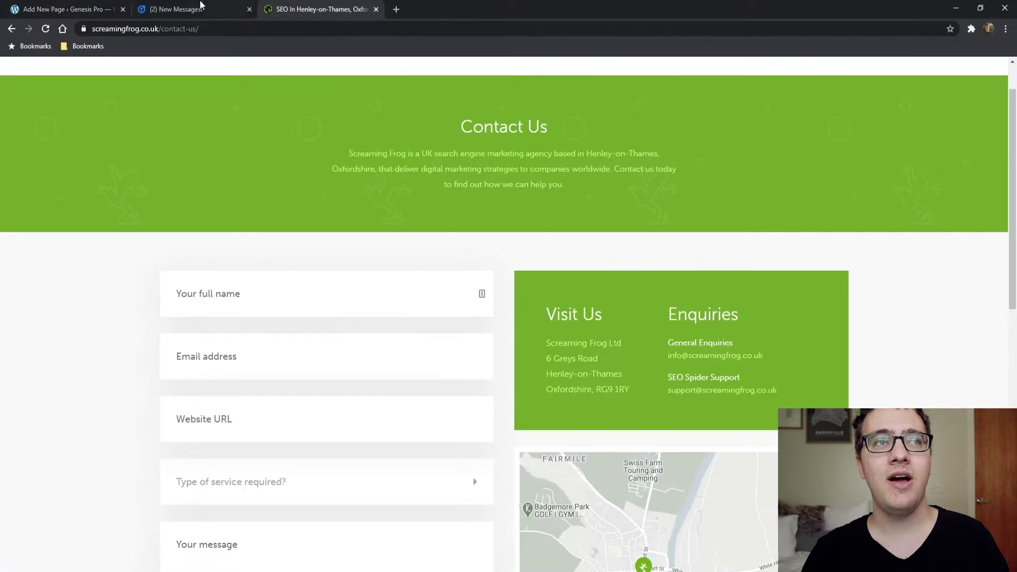
left_click(202, 6)
Step: Copy the intro paragraph under Contact Us on Screaming Frog's contact page
scroll(132, 135, "up", 6)
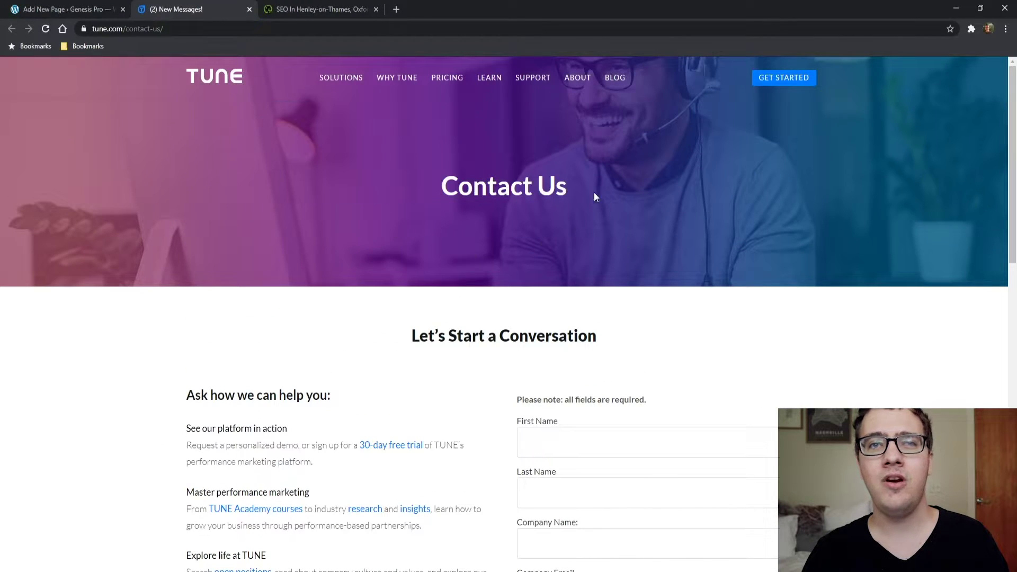
left_click_drag(556, 192, 438, 198)
left_click(313, 8)
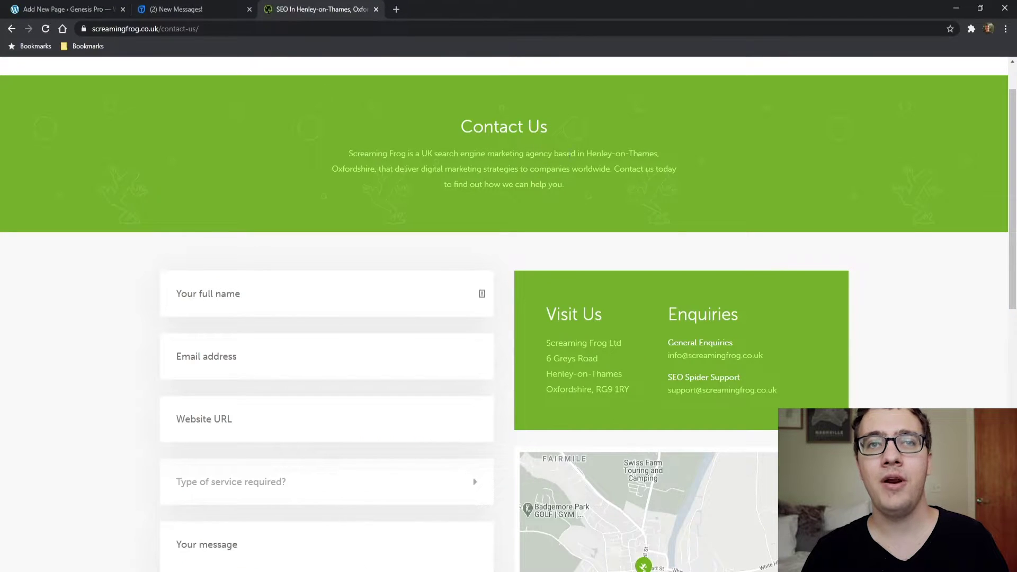
triple_click(569, 159)
key("ctrl+c")
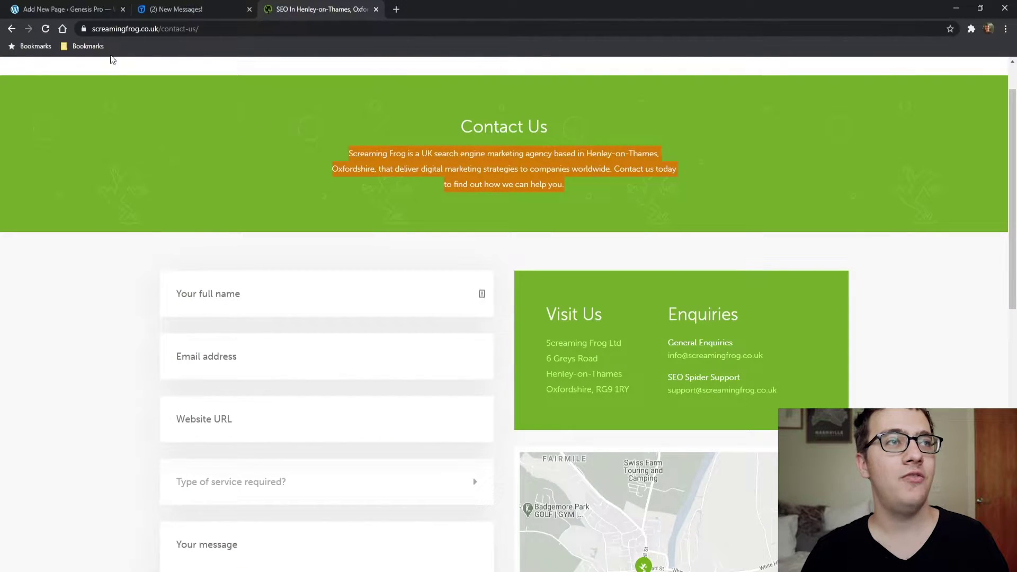
Step: Paste the intro text into the cover's empty paragraph and centre it
left_click(67, 9)
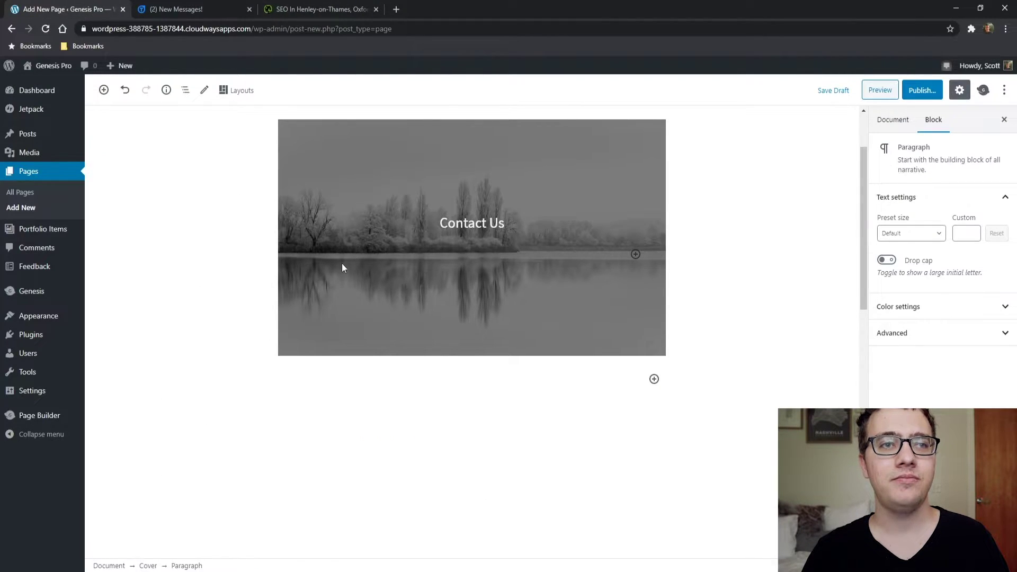
left_click(312, 240)
left_click(318, 246)
key("ctrl+v")
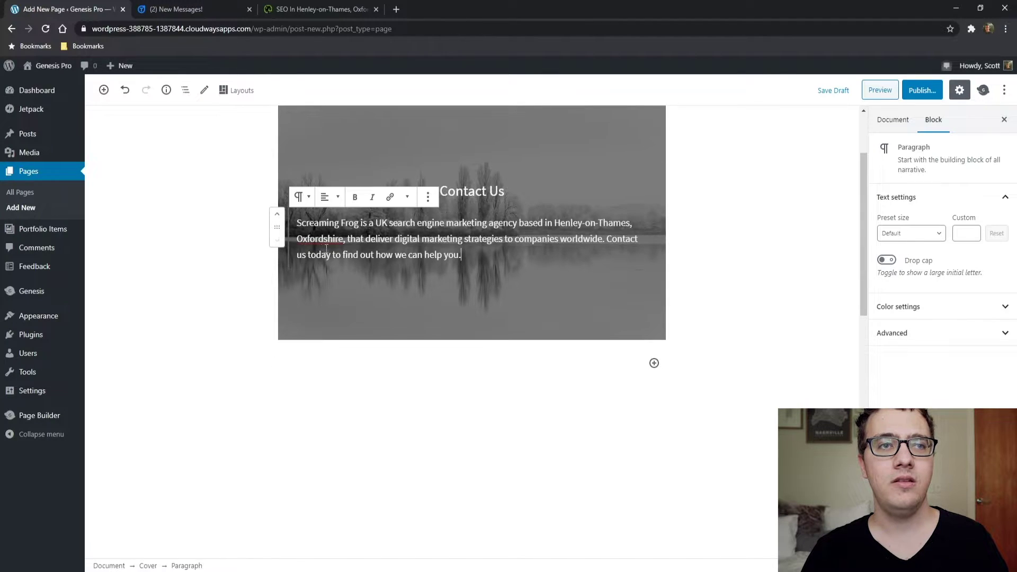
left_click(325, 197)
left_click(319, 143)
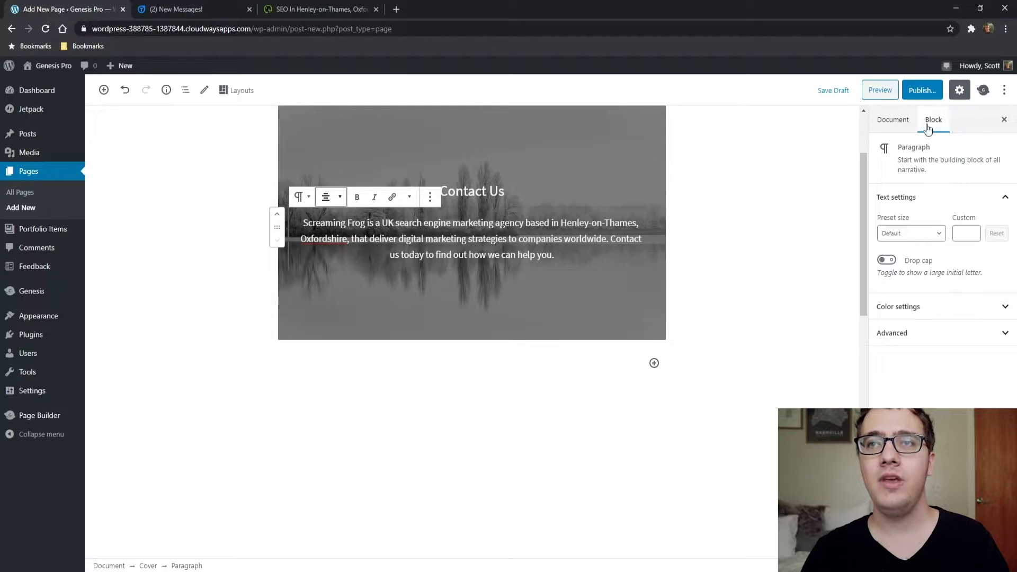
Step: Hide the Contact page title in the Genesis page settings and preview the page in a new tab
left_click(983, 90)
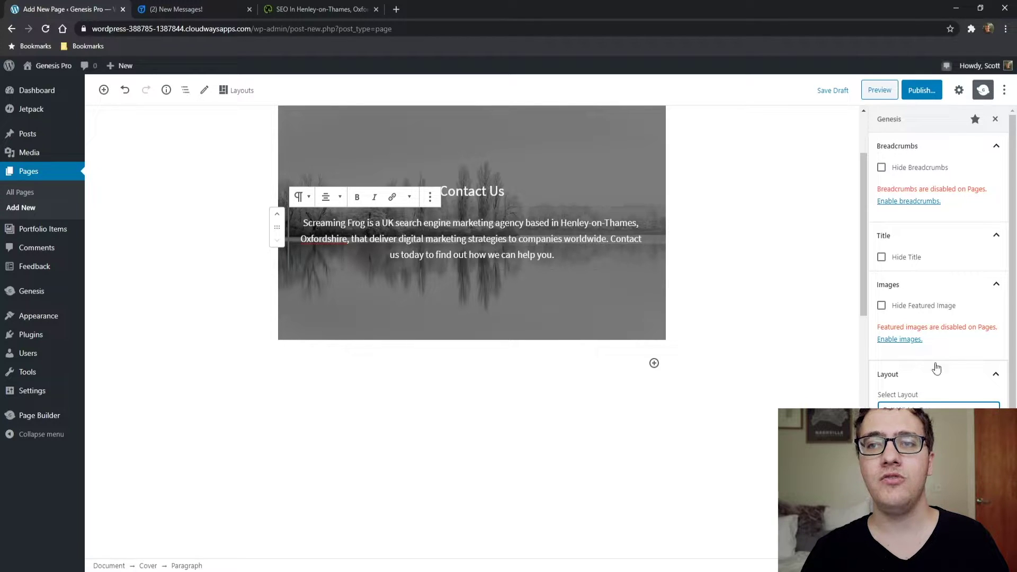
left_click(882, 257)
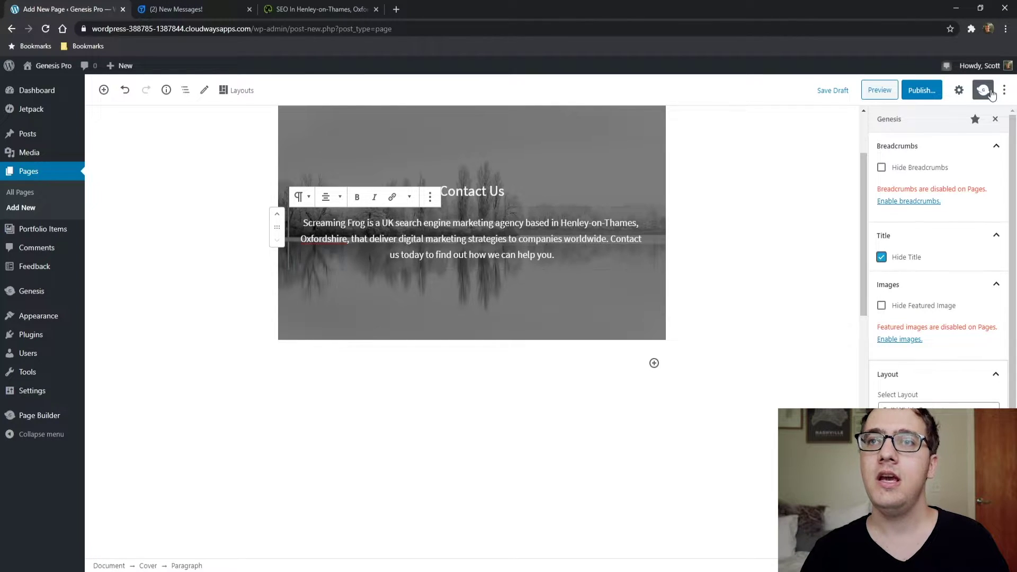
left_click(875, 91)
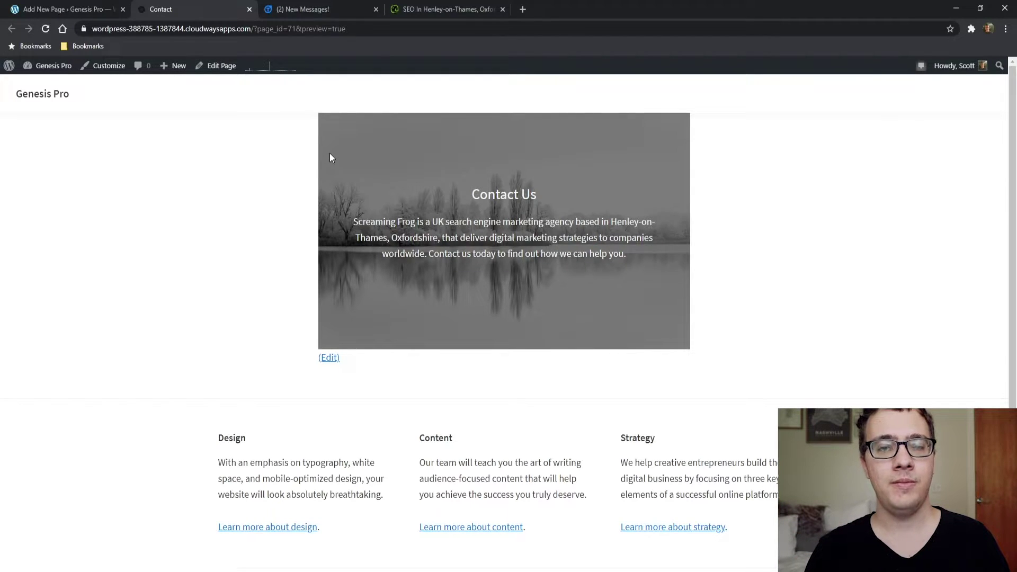
Step: Back in the editor, set the lake Cover block to wide width and preview it
key("ctrl+shift+Tab")
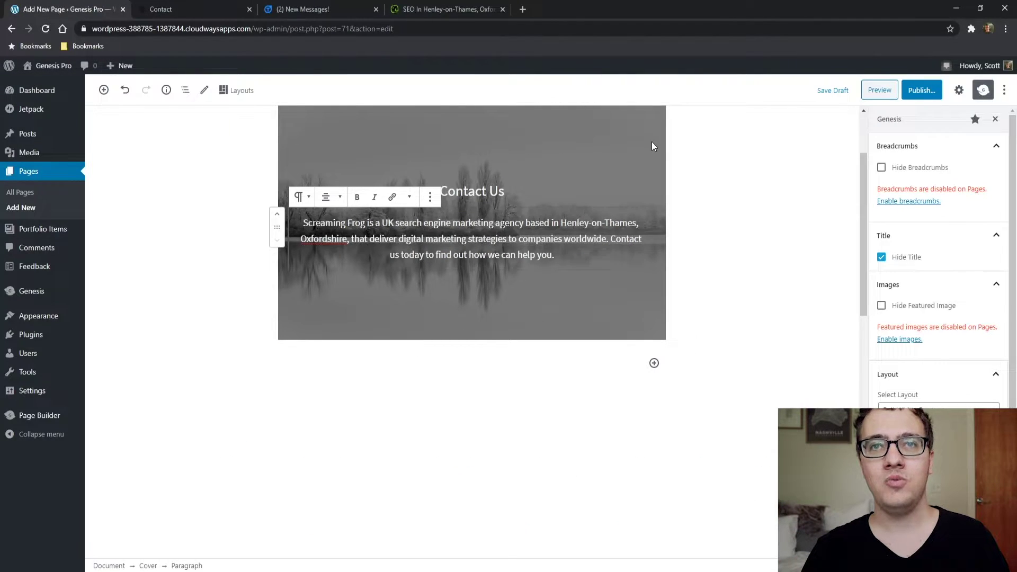
left_click(652, 146)
left_click(309, 116)
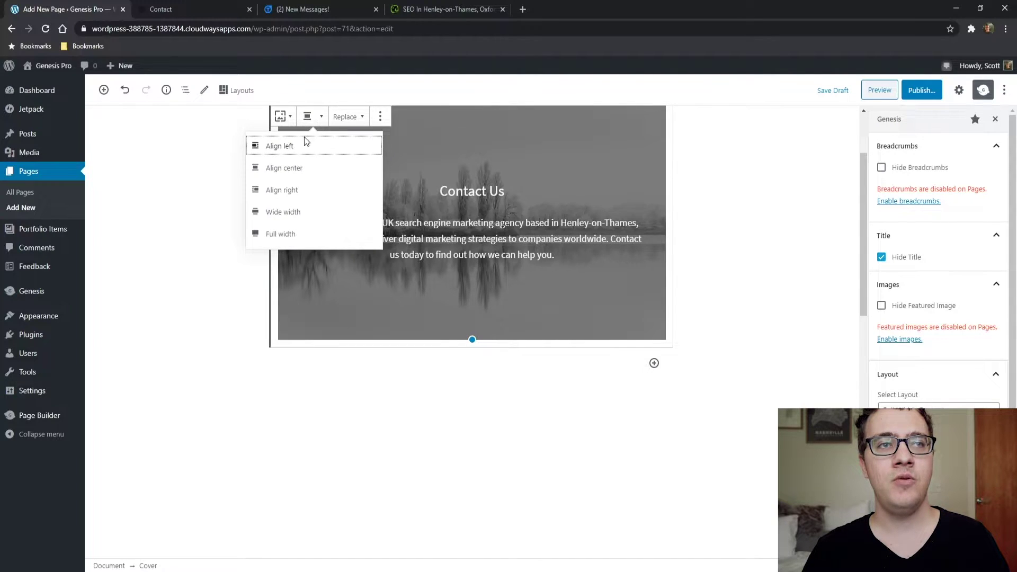
left_click(269, 211)
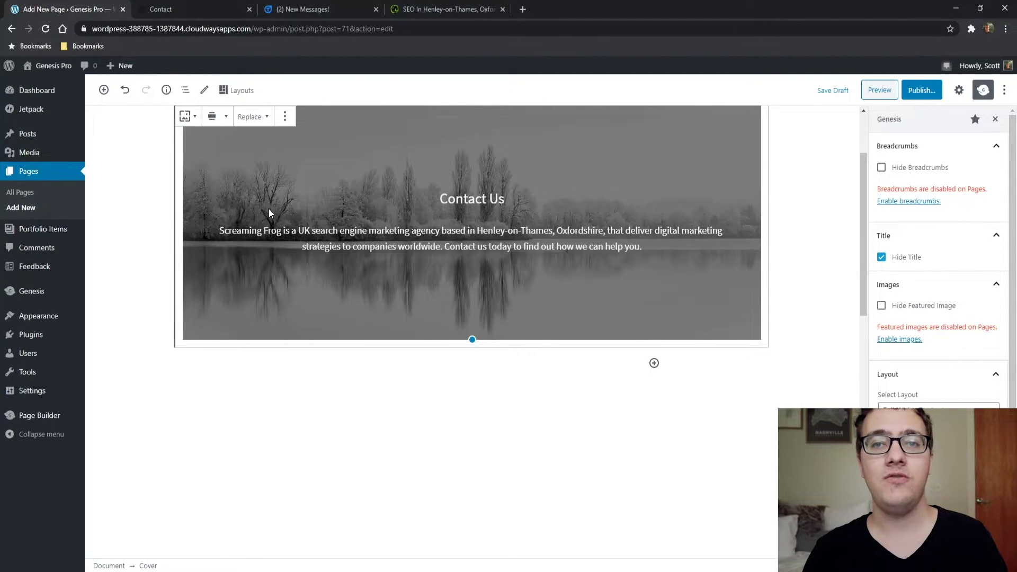
left_click(877, 91)
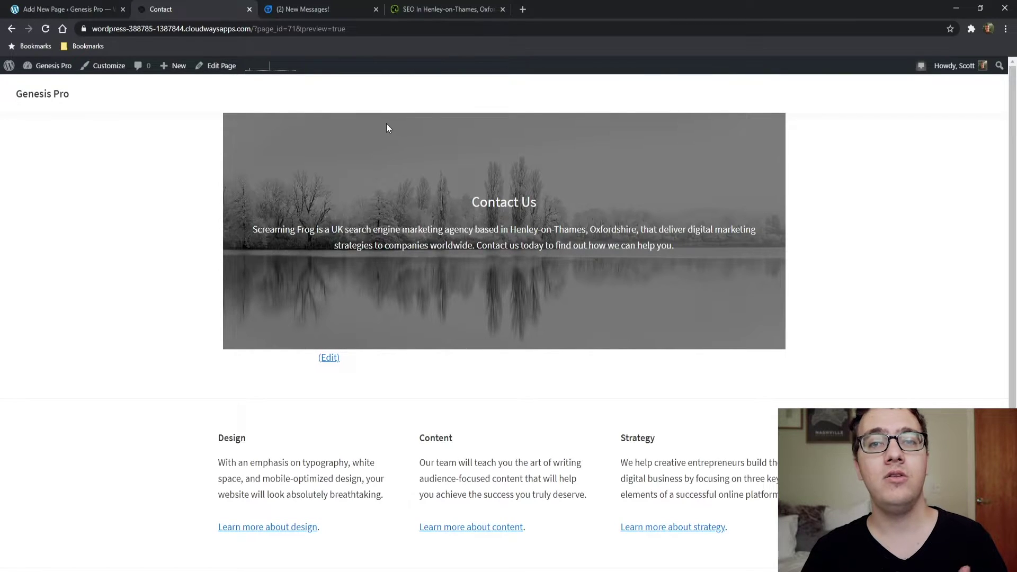
Step: Switch the Cover block to full width, check the preview, and return to the editor
left_click(95, 9)
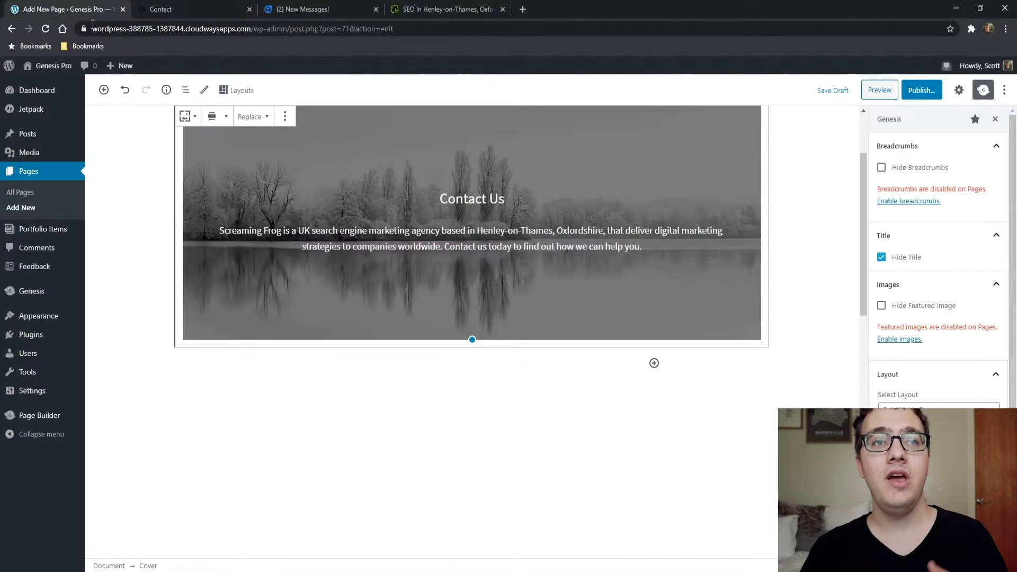
left_click(214, 117)
left_click(202, 234)
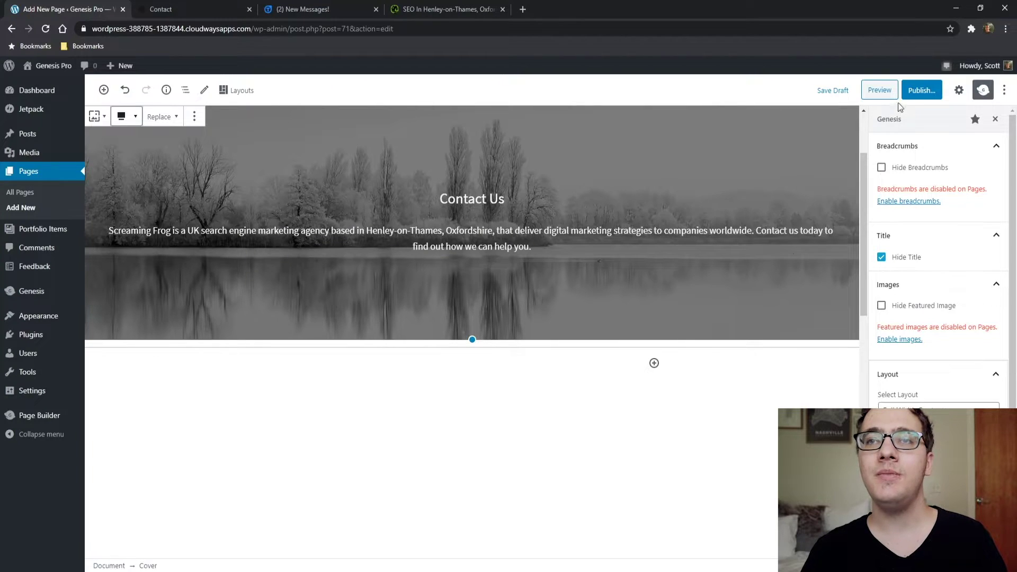
left_click(876, 95)
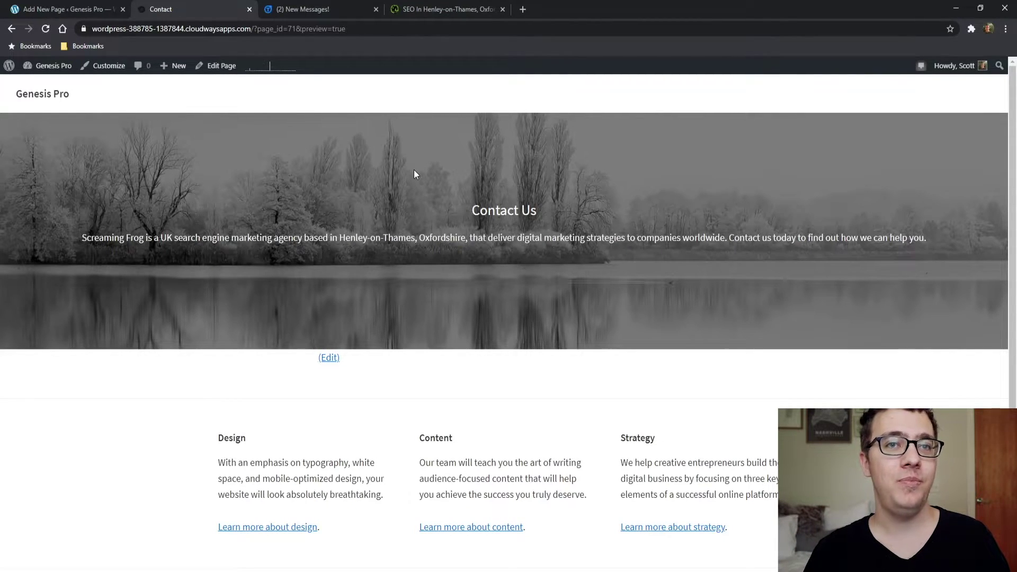
scroll(459, 196, "down", 1)
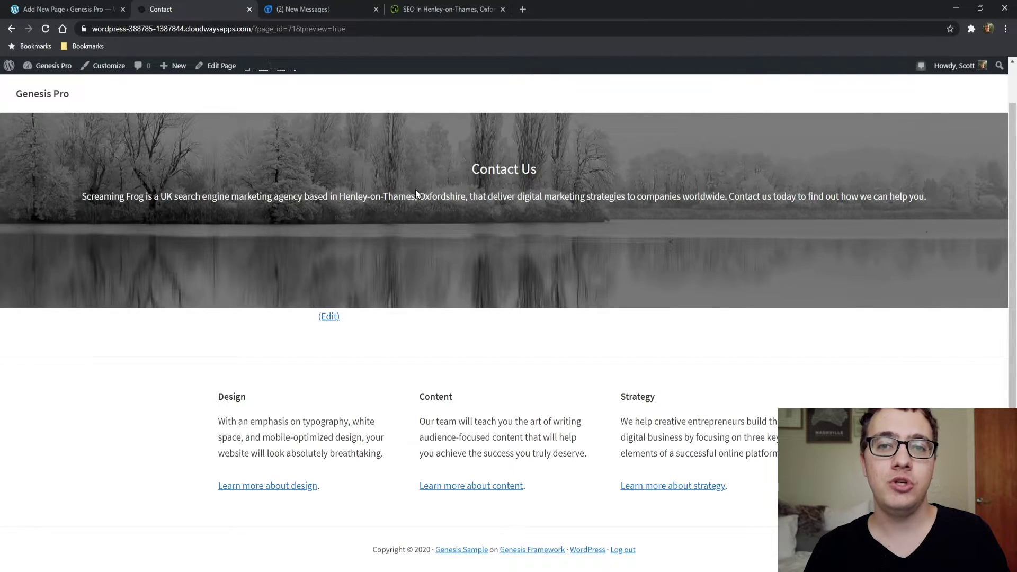
scroll(459, 201, "up", 1)
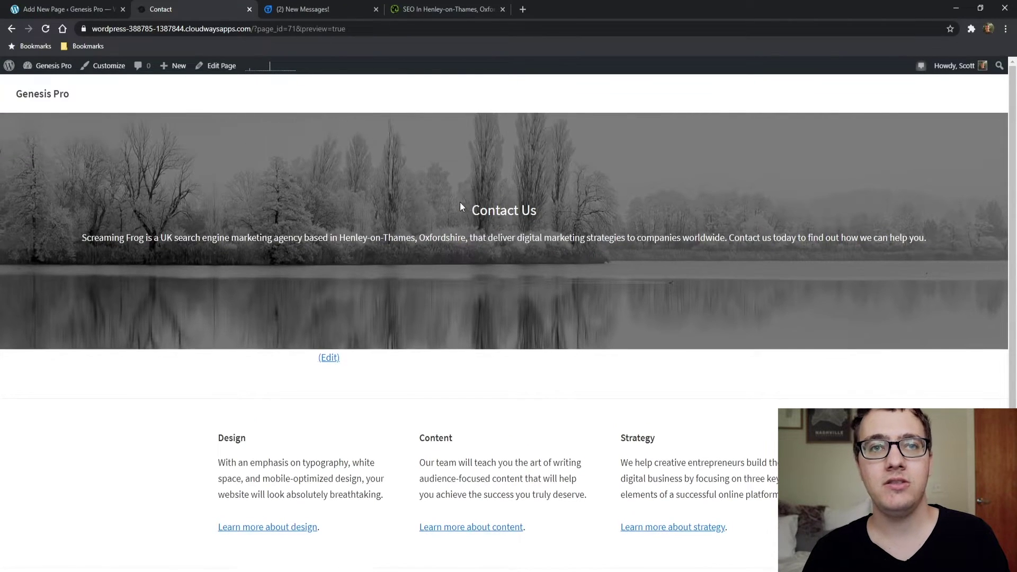
left_click(96, 9)
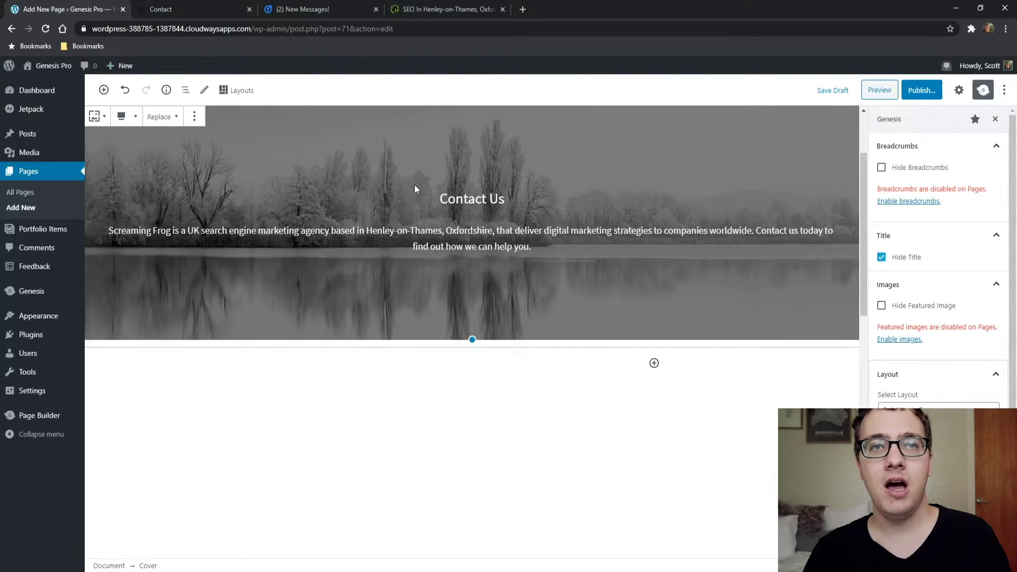
Step: Change the Contact Us heading from H2 to H1 in the heading block settings
left_click(452, 199)
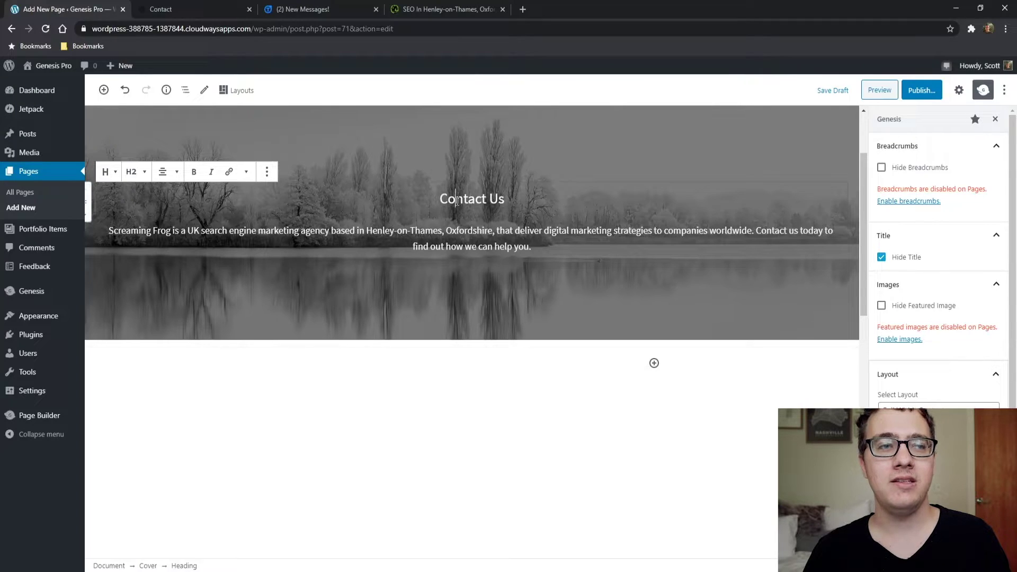
triple_click(452, 199)
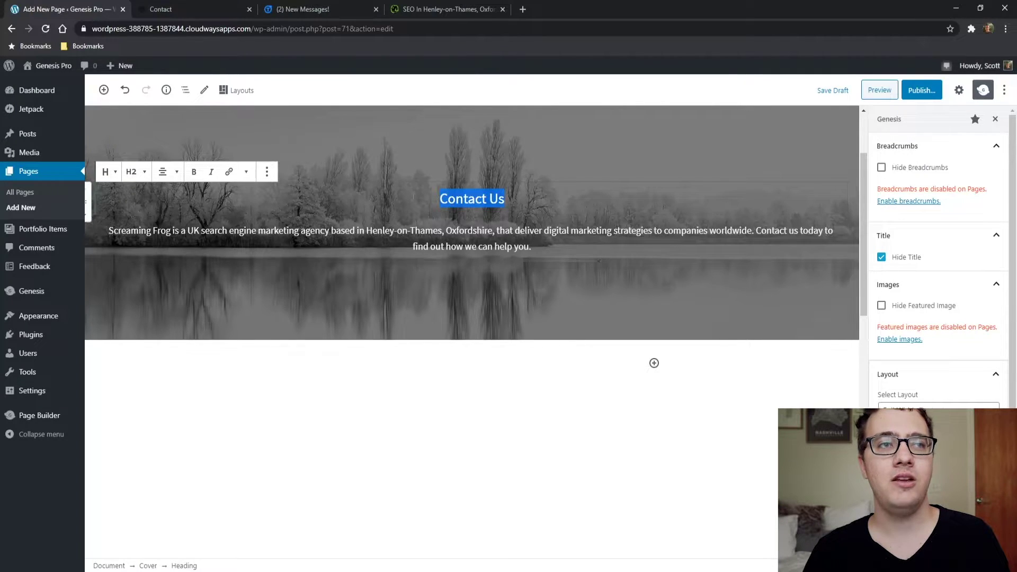
left_click(136, 172)
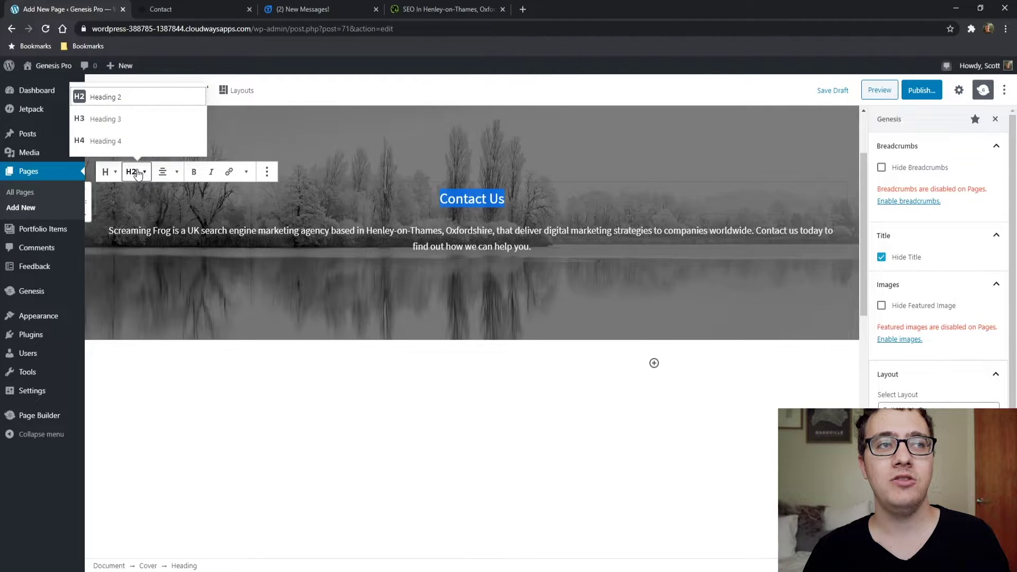
left_click(137, 173)
left_click(959, 90)
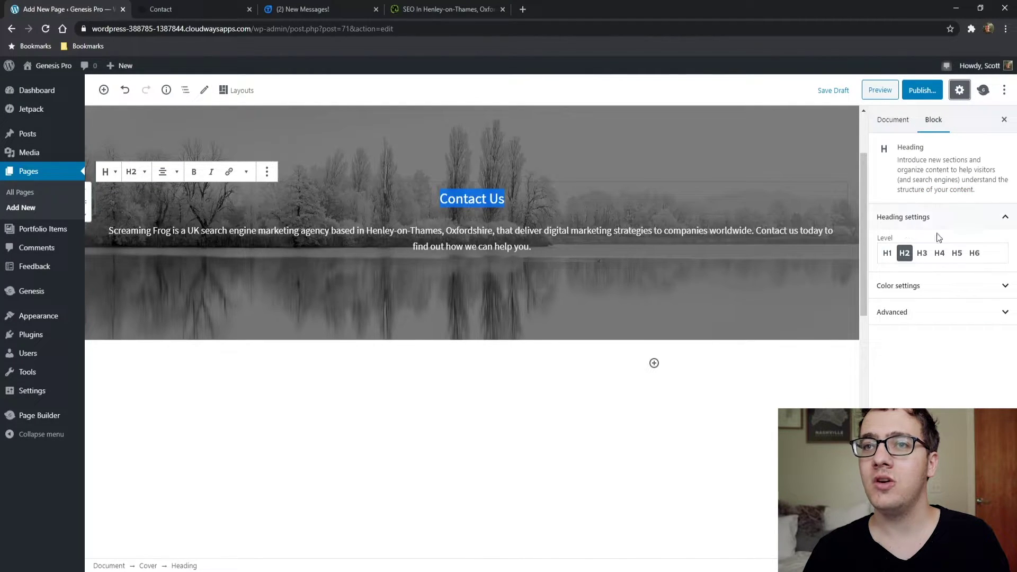
left_click(887, 253)
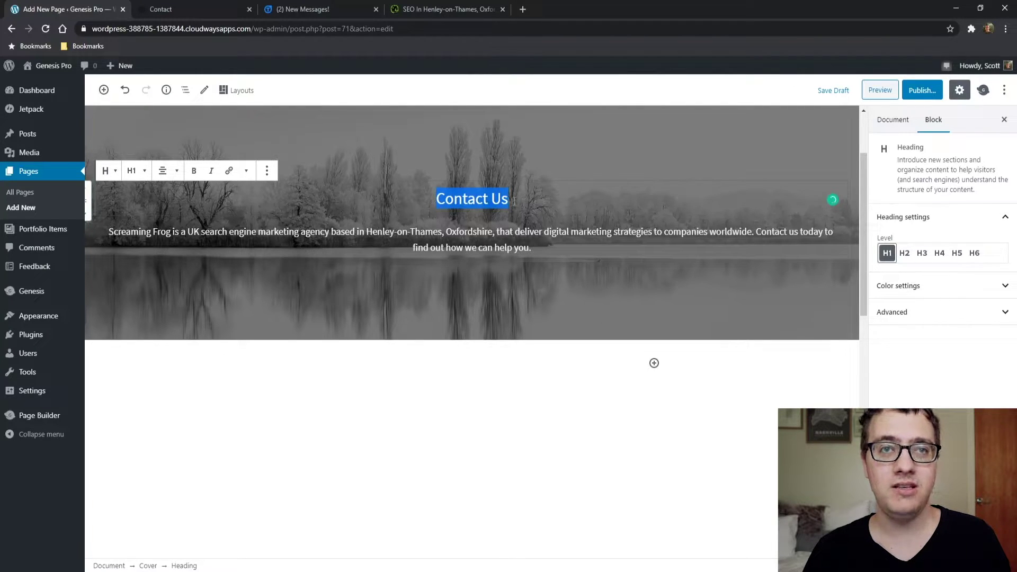
scroll(530, 212, "down", 2)
scroll(544, 208, "up", 1)
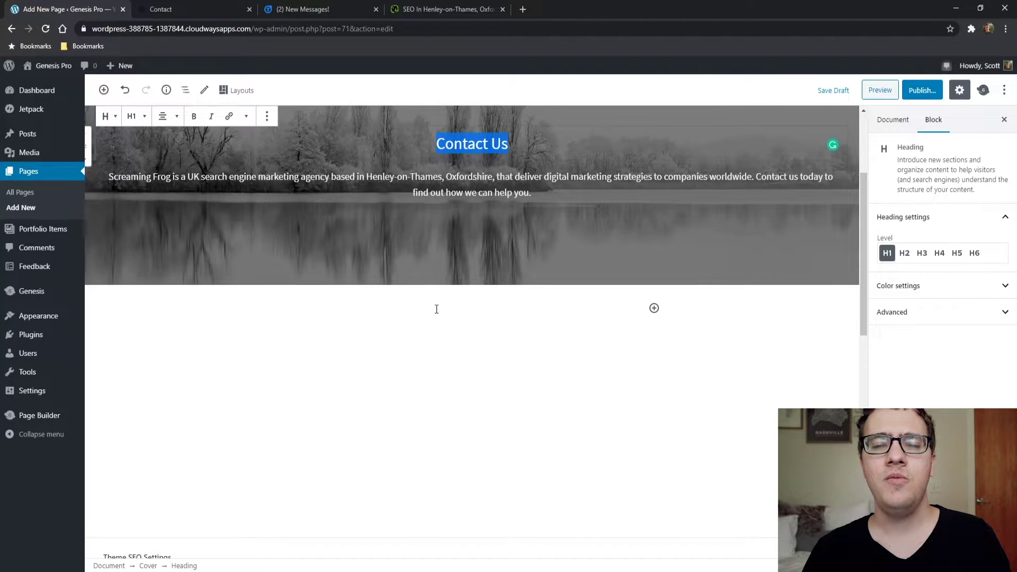
scroll(437, 307, "down", 1)
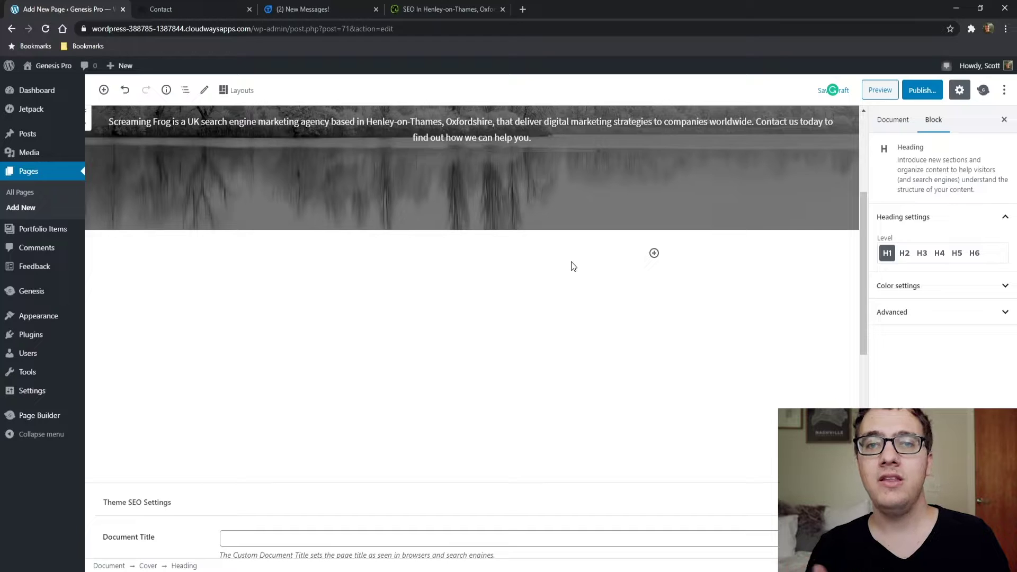
left_click(432, 9)
scroll(276, 204, "down", 2)
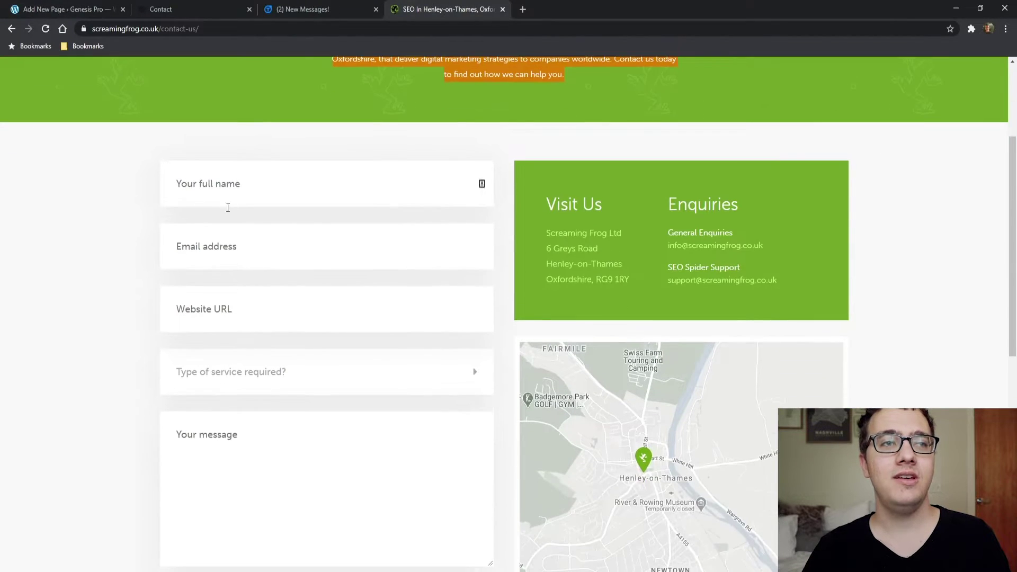
left_click(311, 9)
scroll(287, 263, "down", 2)
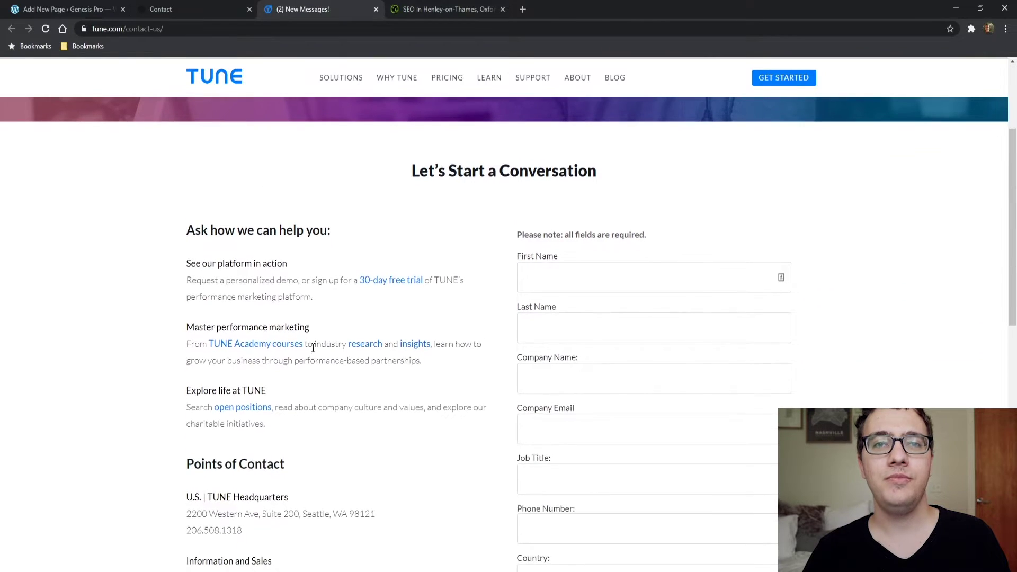
scroll(350, 297, "up", 1)
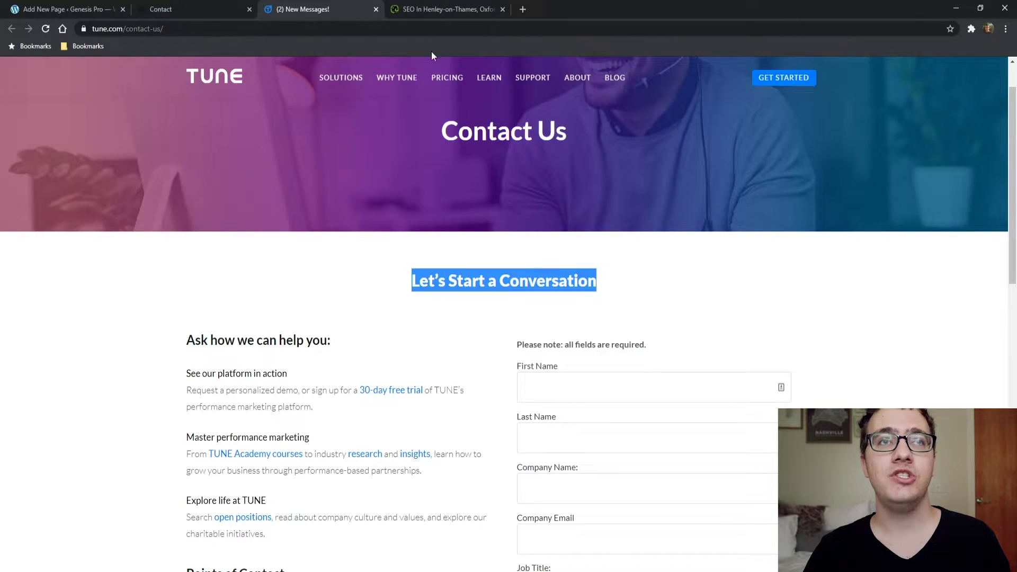
left_click(434, 9)
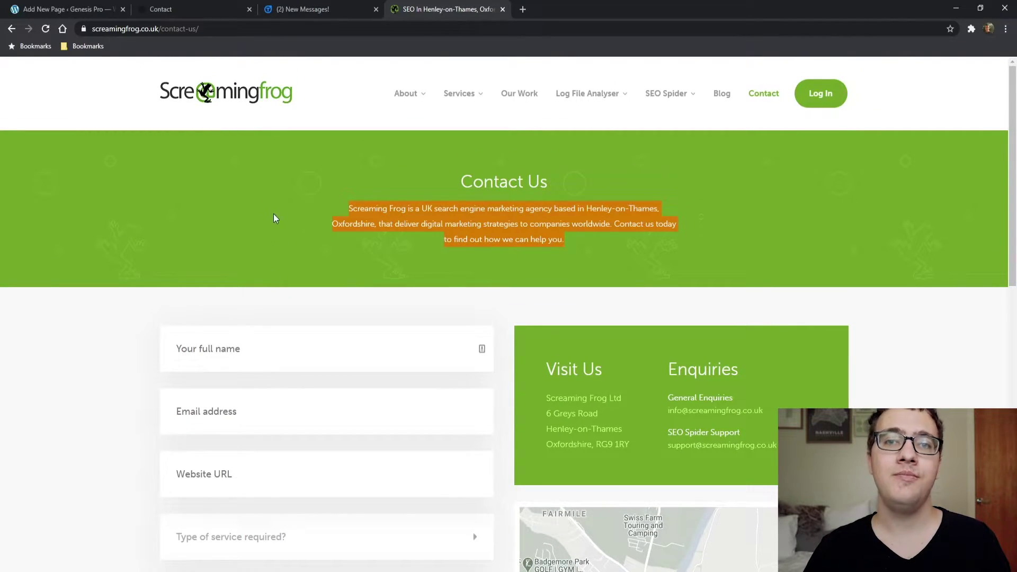
left_click(93, 9)
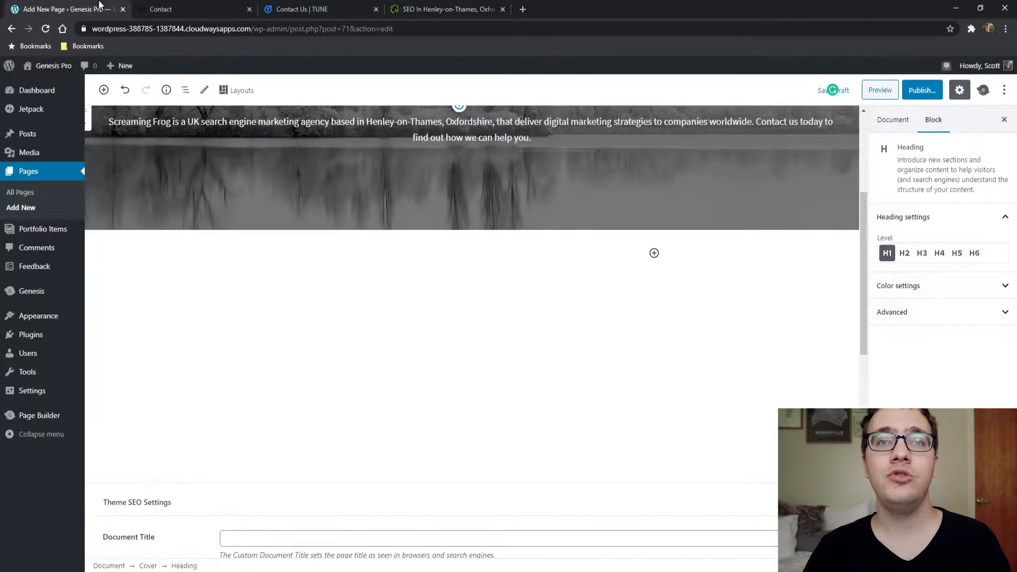
Step: Insert a Spacer block below the lake cover and set its height to 25 pixels
left_click(607, 252)
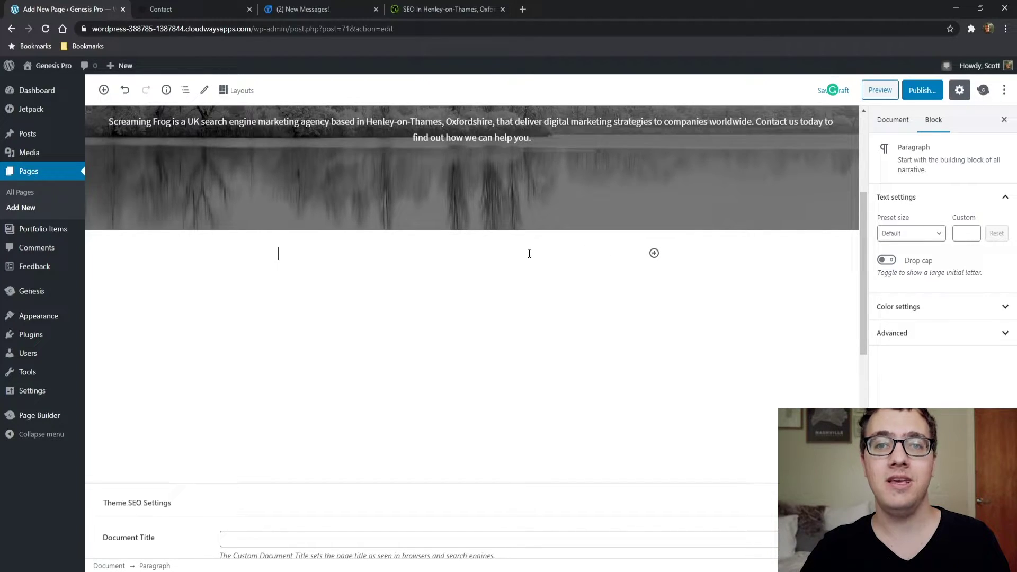
left_click(654, 254)
type("spa")
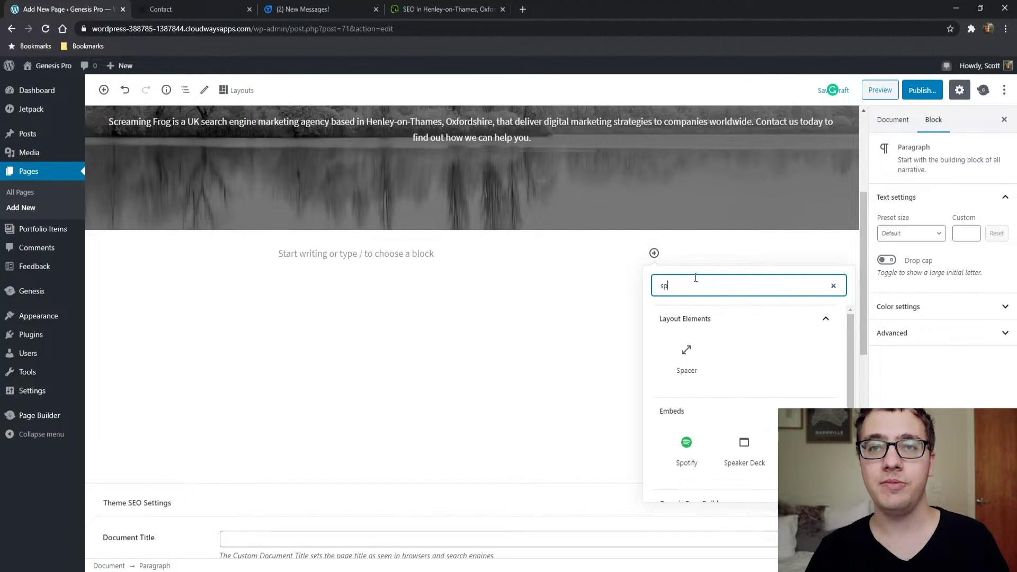
left_click(689, 352)
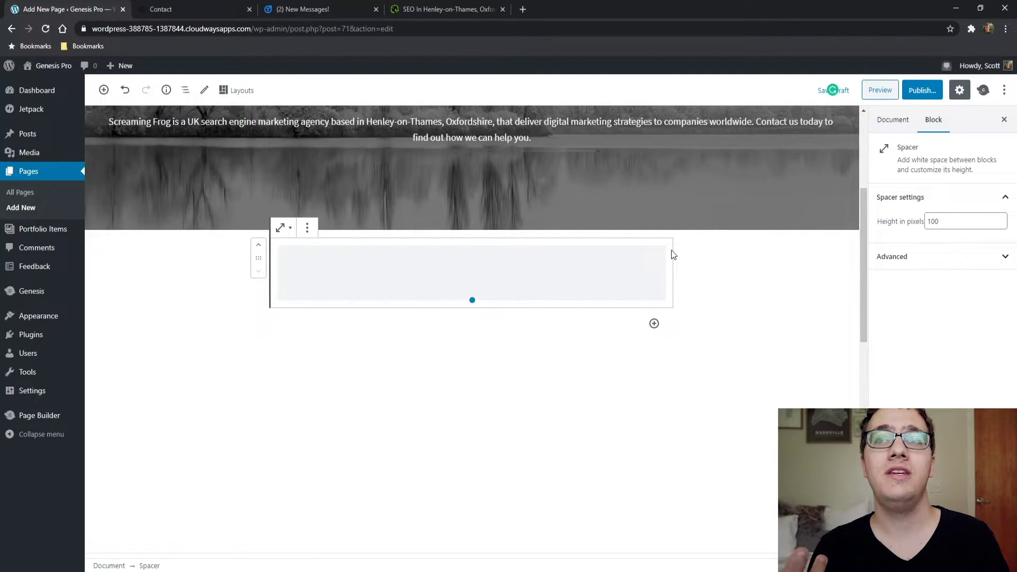
left_click(936, 221)
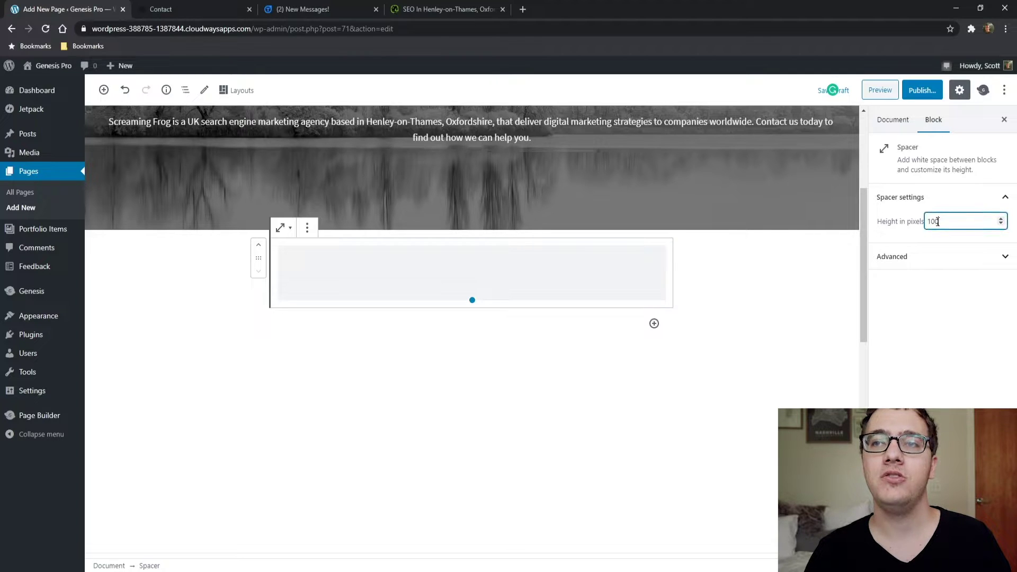
type("0")
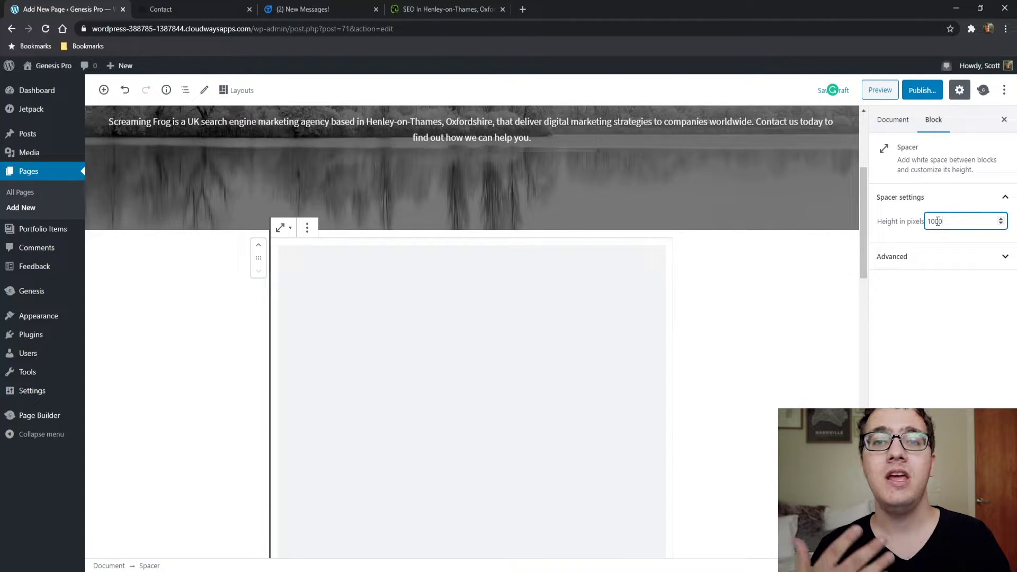
key("BackSpace")
key("BackSpace")
key("BackSpace")
key("BackSpace")
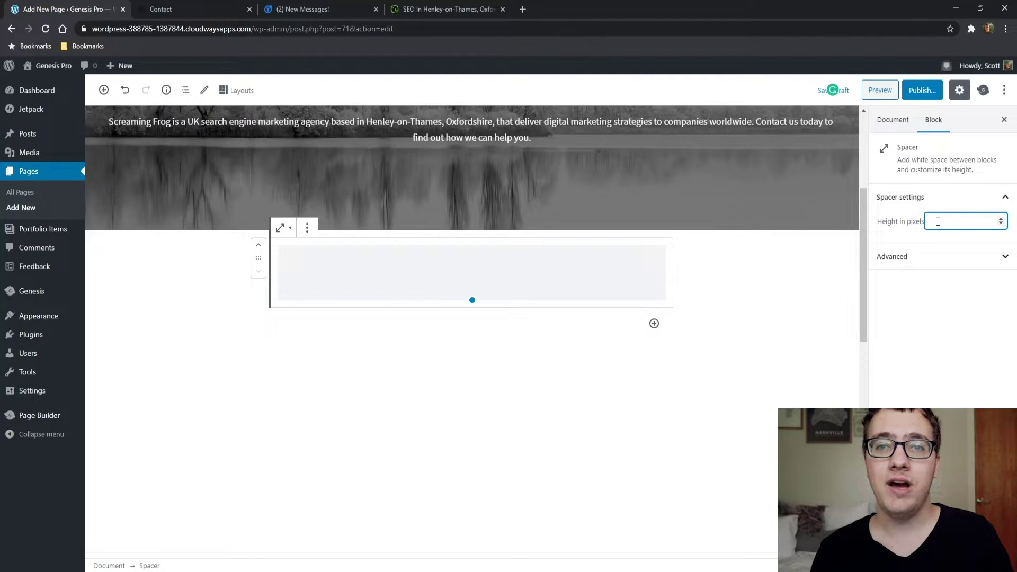
type("25")
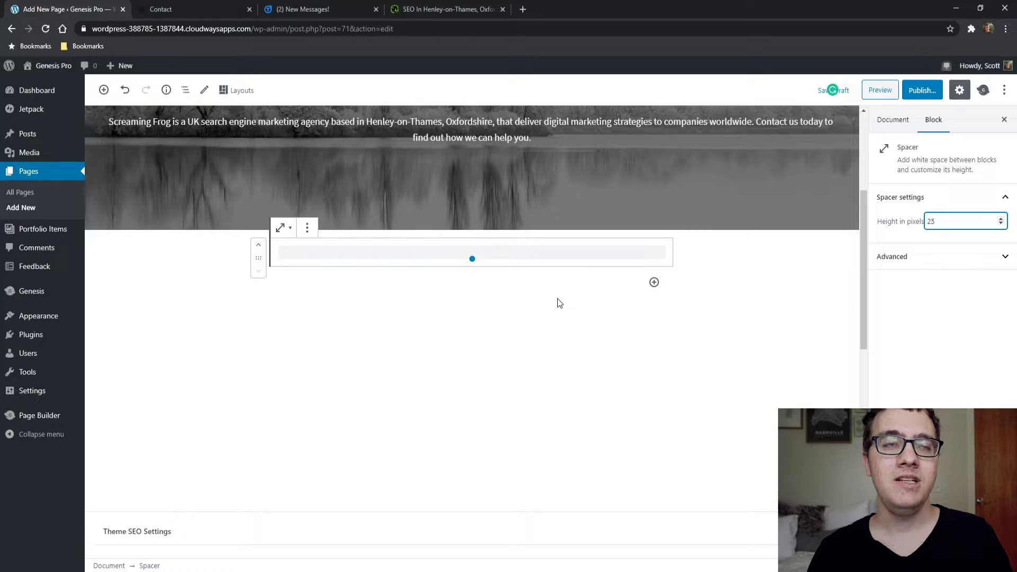
Step: Search the block library below the spacer for 'col' to list Columns and Advanced Columns
left_click(654, 283)
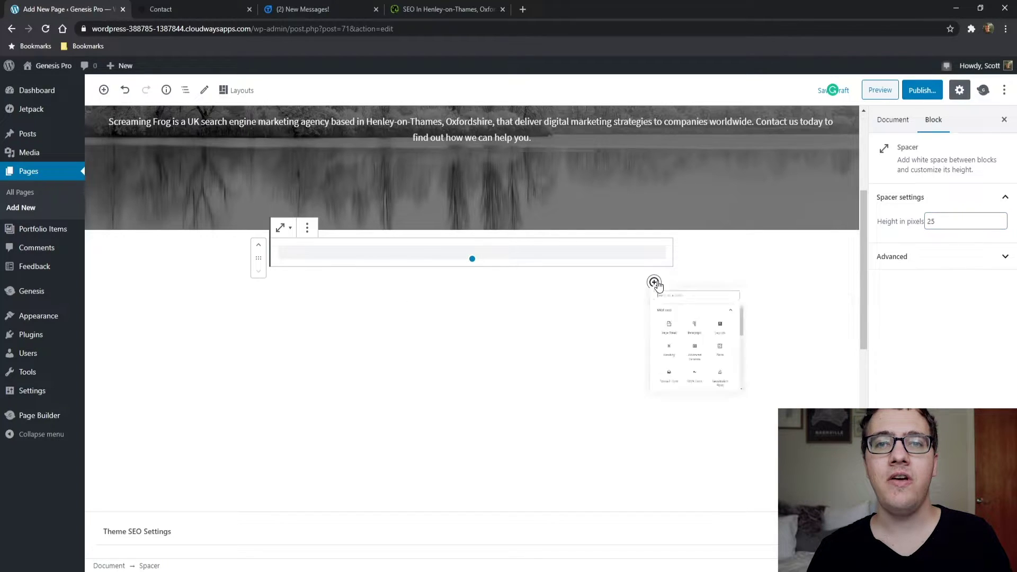
scroll(633, 275, "down", 1)
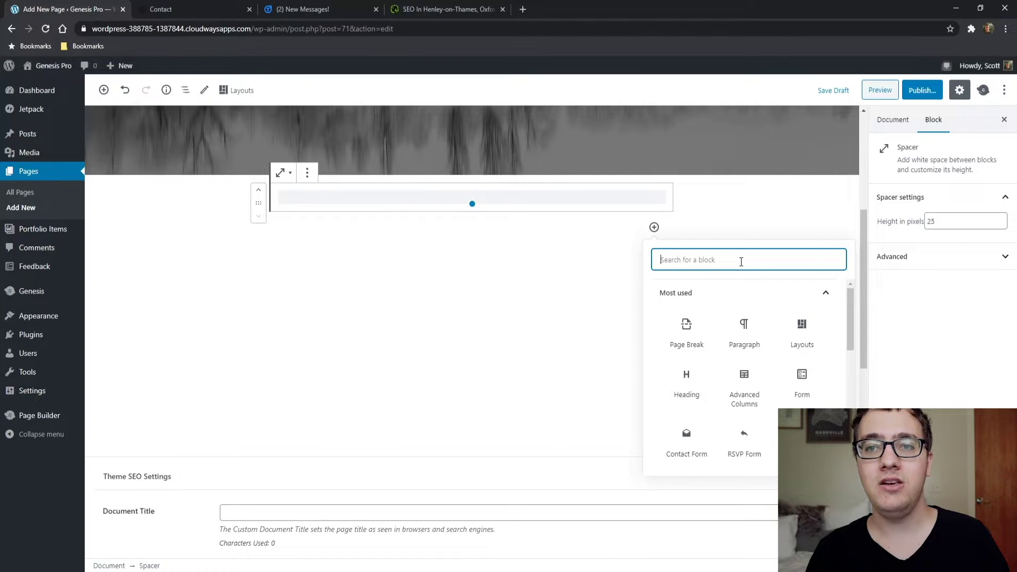
type("col")
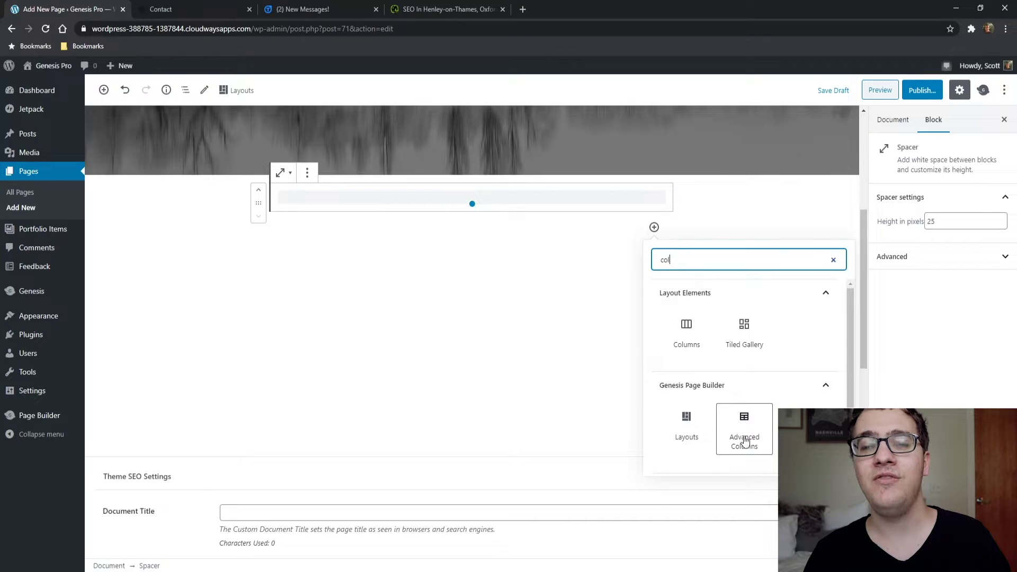
Step: Insert a Columns block below the spacer with two equal-width columns
left_click(703, 340)
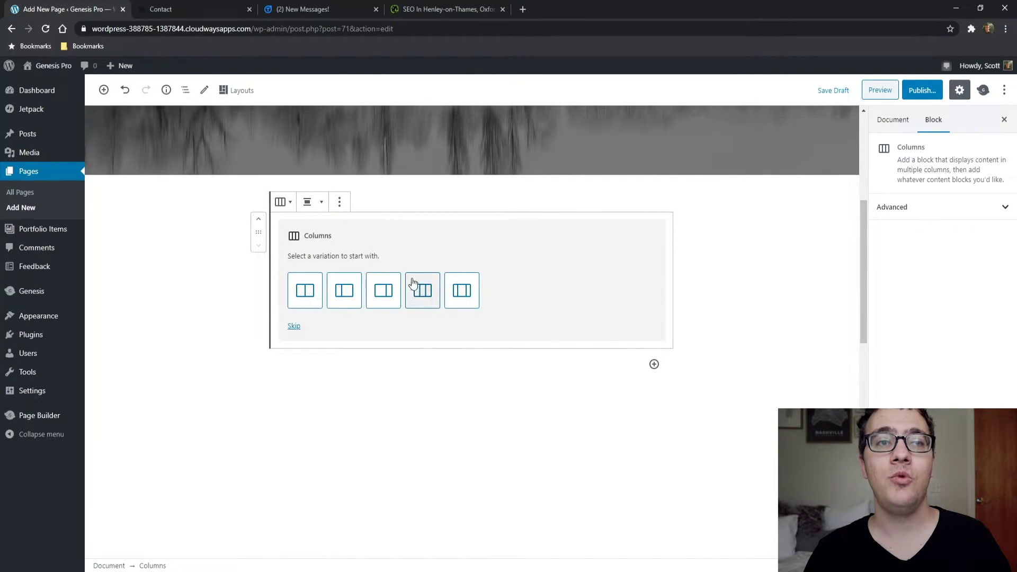
left_click(308, 290)
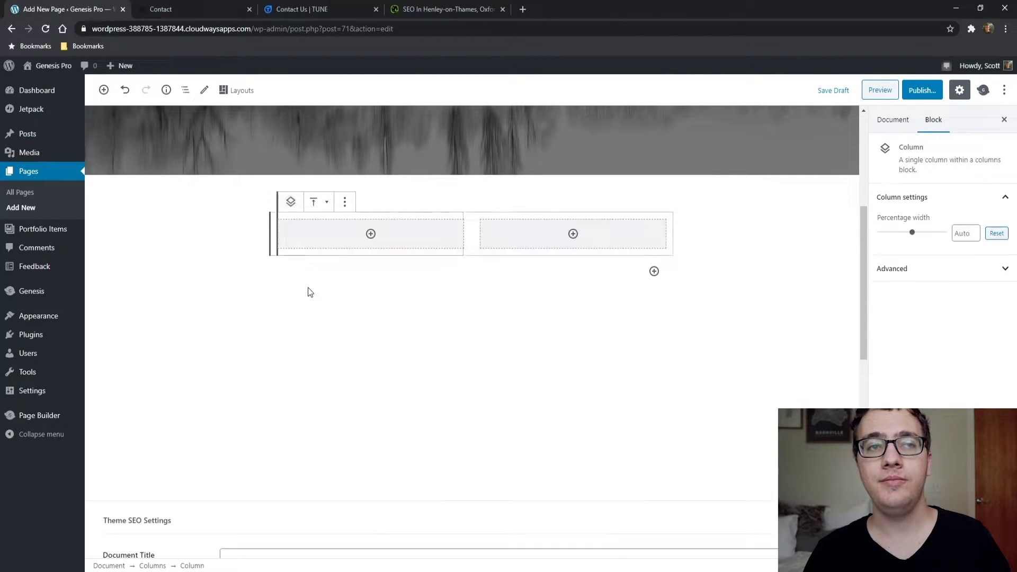
left_click(370, 234)
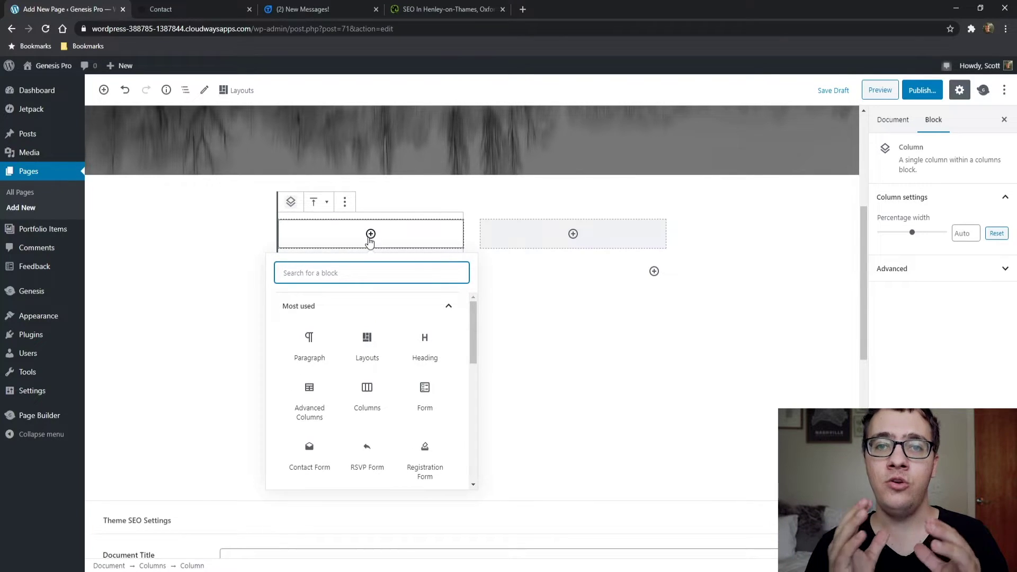
Step: Try a Shortcode block in the first column, then undo it
type("short")
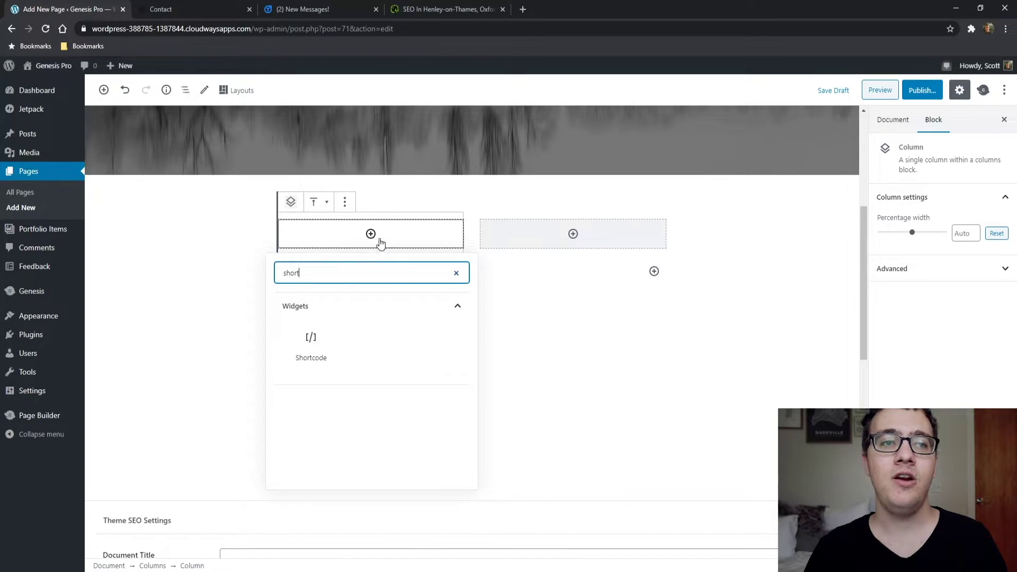
left_click(310, 339)
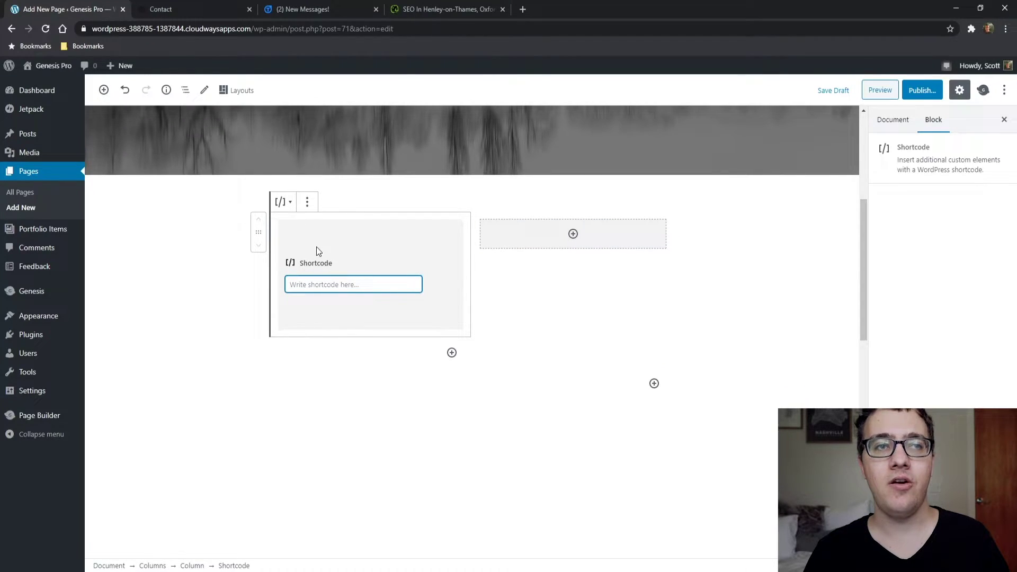
key("ctrl+z")
left_click(370, 235)
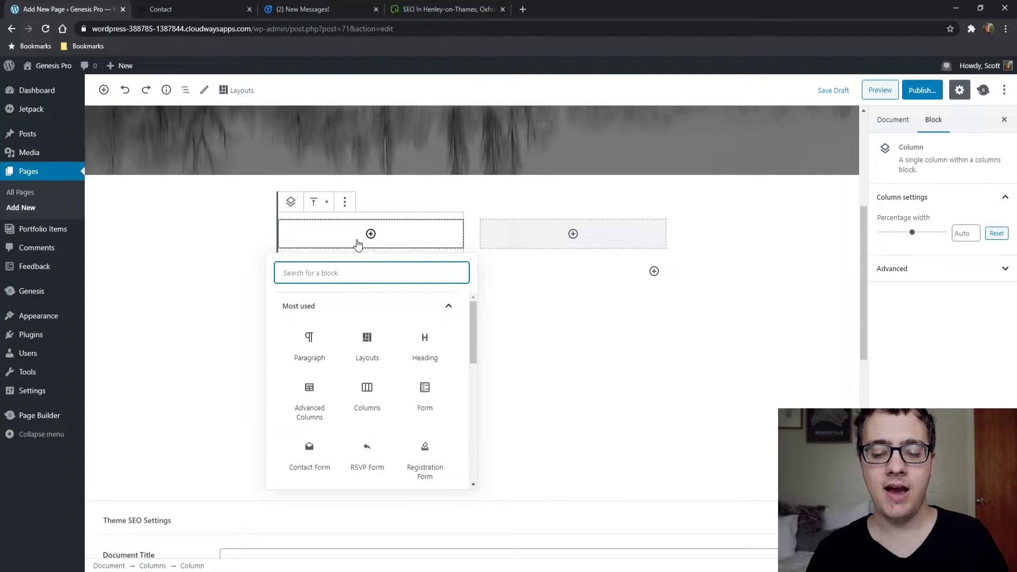
Step: Search 'form' and insert a Contact Form block with Name, Email, Message and Contact Us button
type("form")
scroll(357, 365, "down", 2)
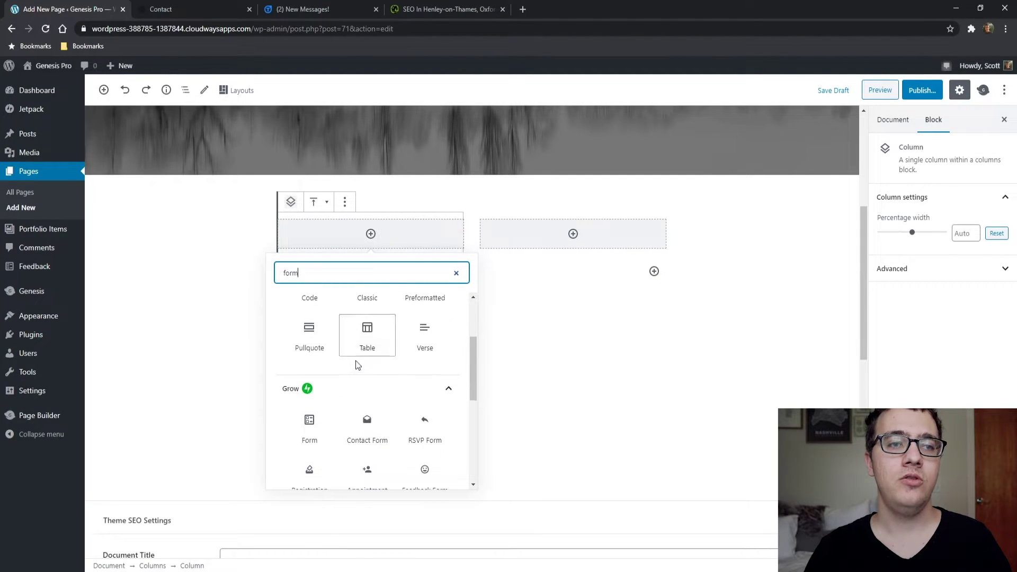
scroll(357, 365, "down", 3)
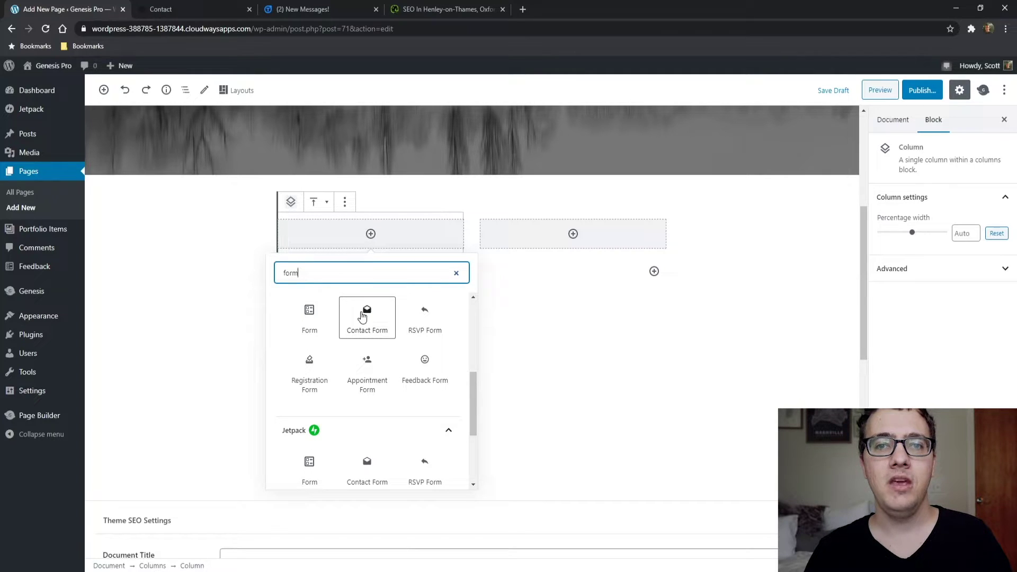
left_click(362, 317)
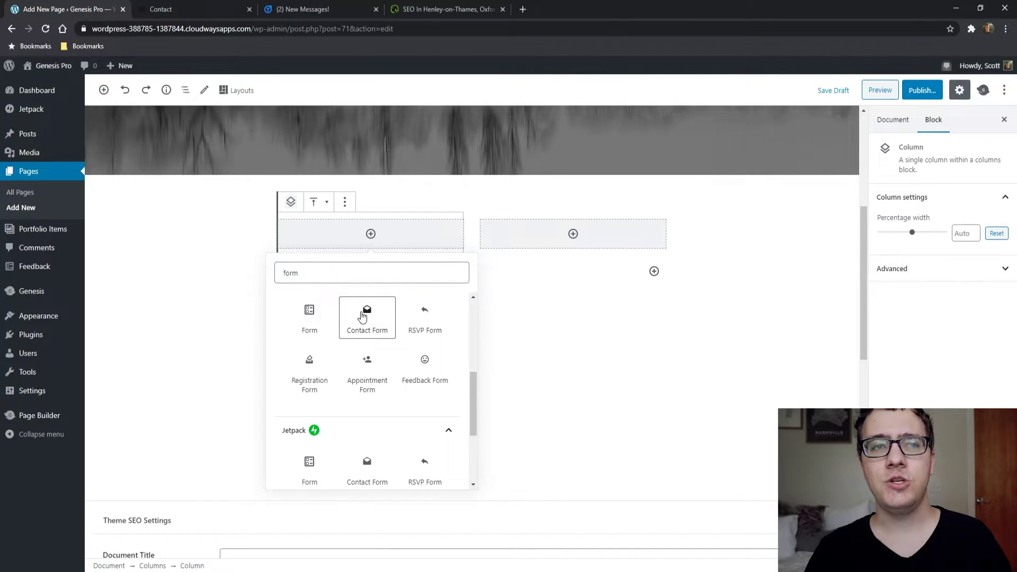
scroll(208, 325, "down", 3)
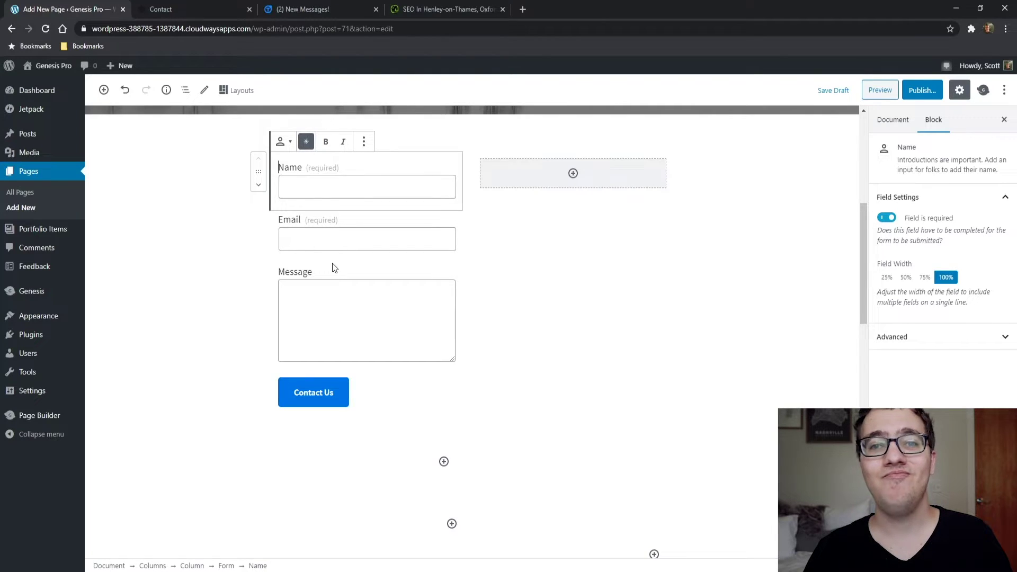
left_click(379, 218)
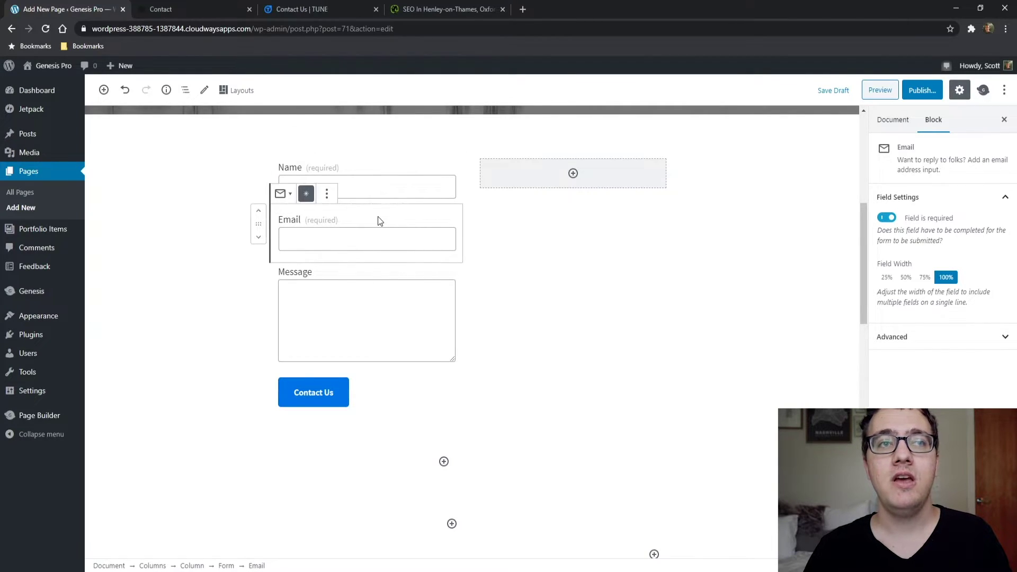
Step: Insert an empty block directly after the contact form's Email field
left_click(326, 194)
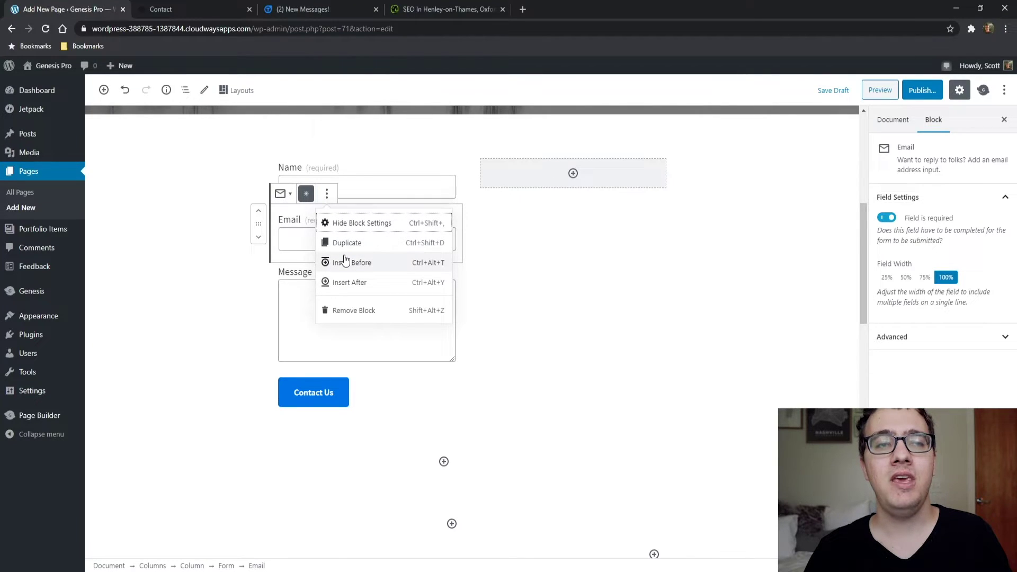
left_click(352, 283)
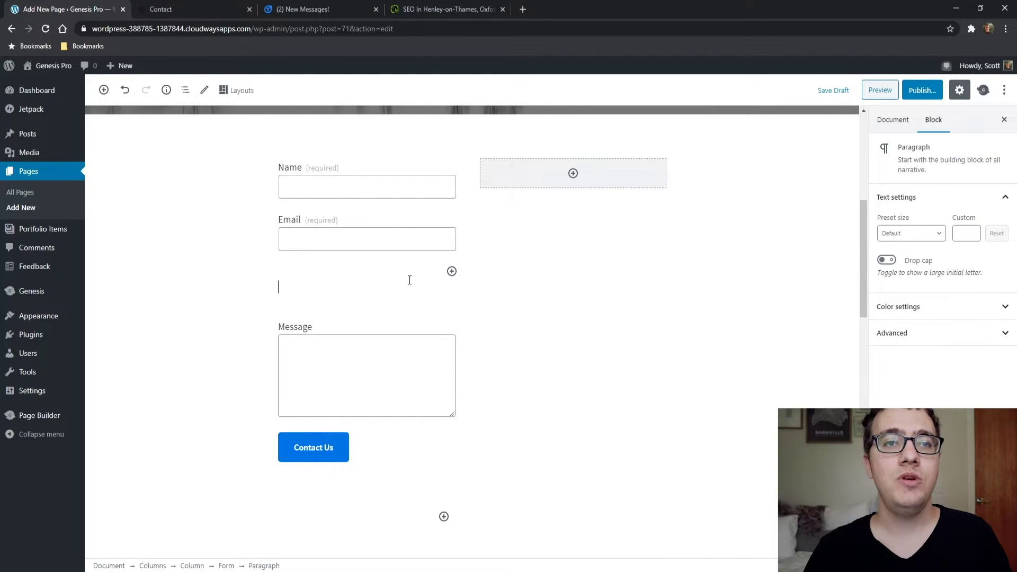
left_click(452, 271)
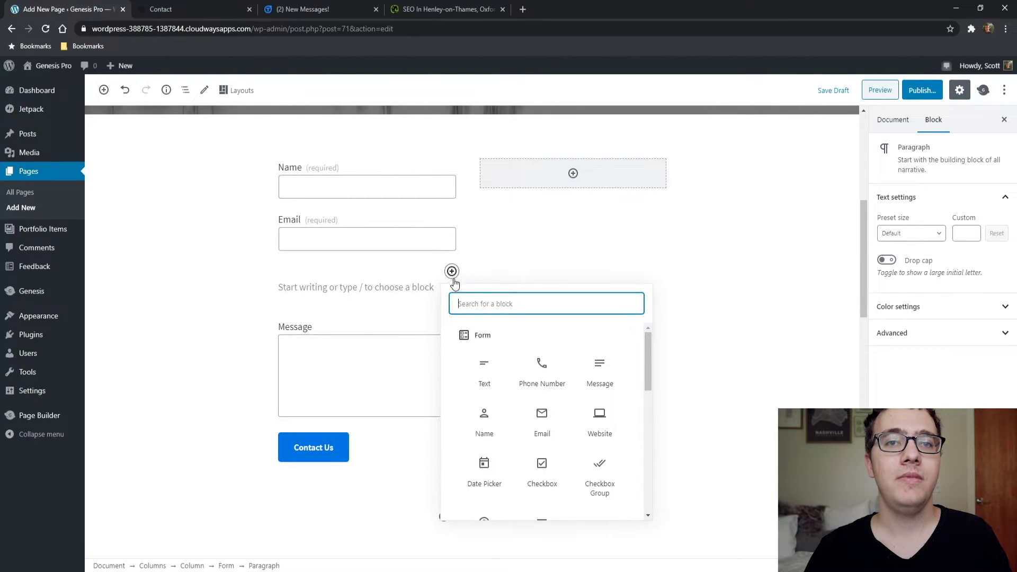
scroll(621, 268, "down", 5)
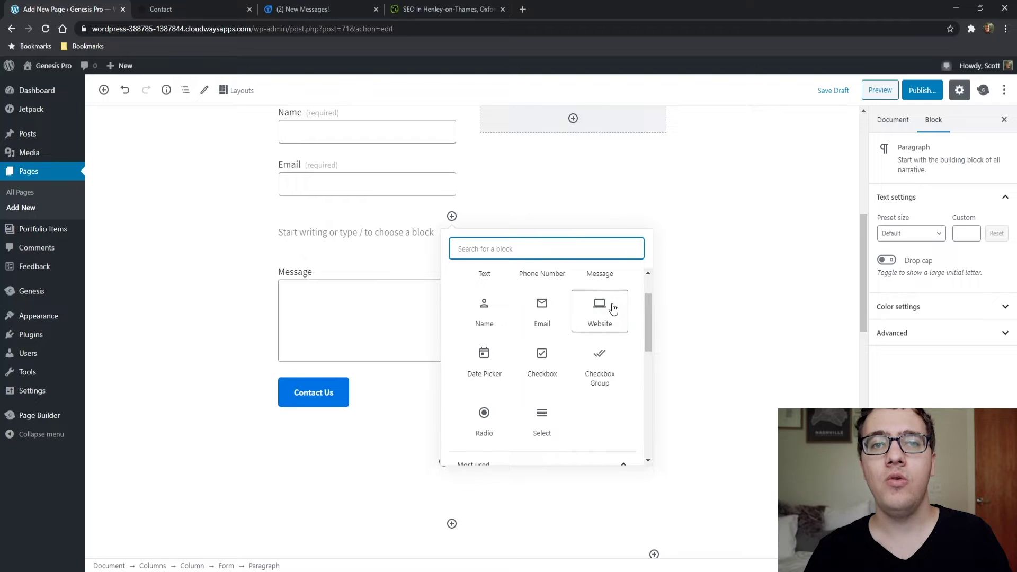
scroll(613, 309, "up", 2)
Step: Search 'phon' and add a Phone Number field below Email
type("phone")
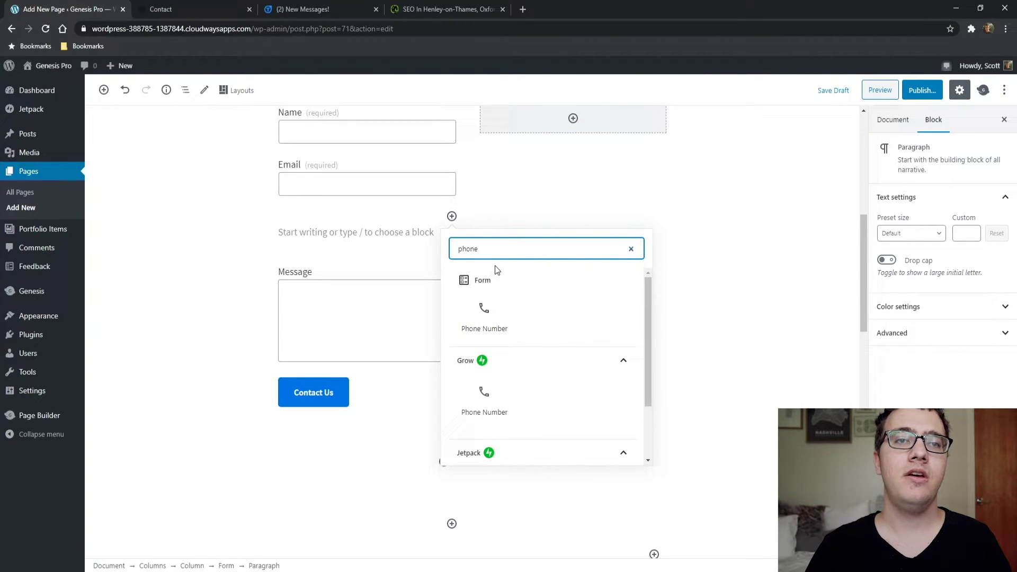
left_click(463, 282)
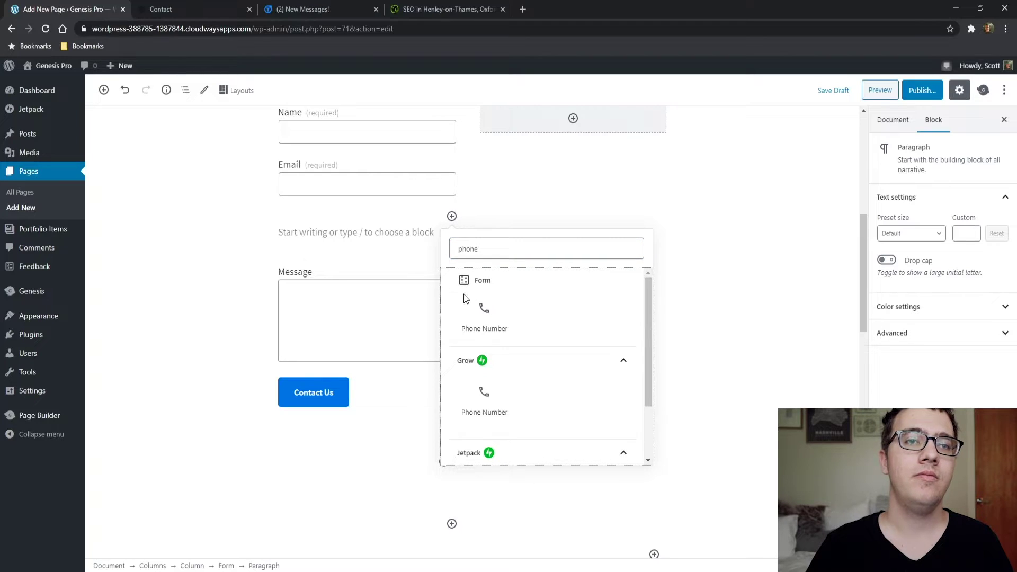
scroll(465, 298, "down", 1)
scroll(469, 296, "up", 1)
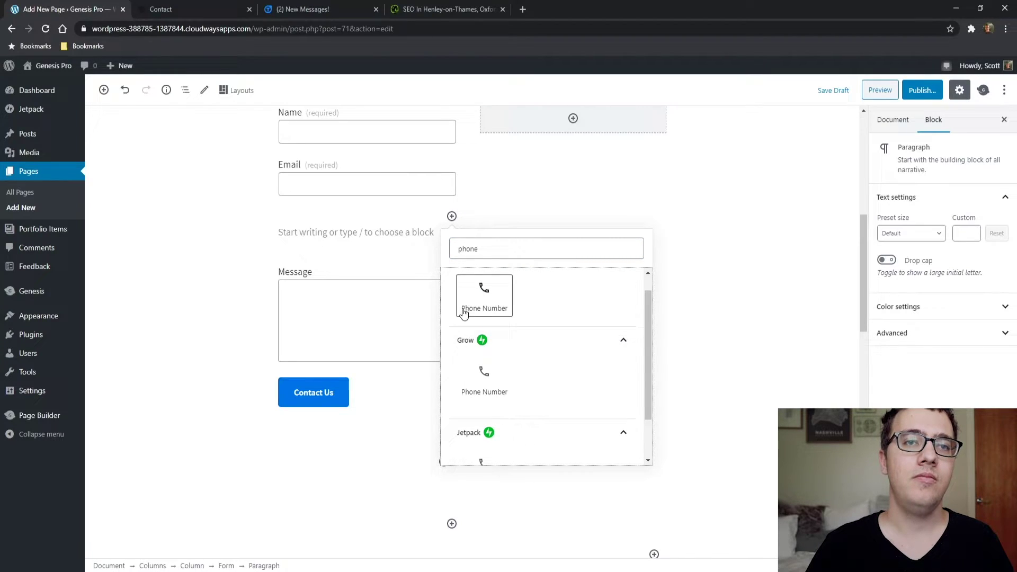
scroll(485, 311, "down", 1)
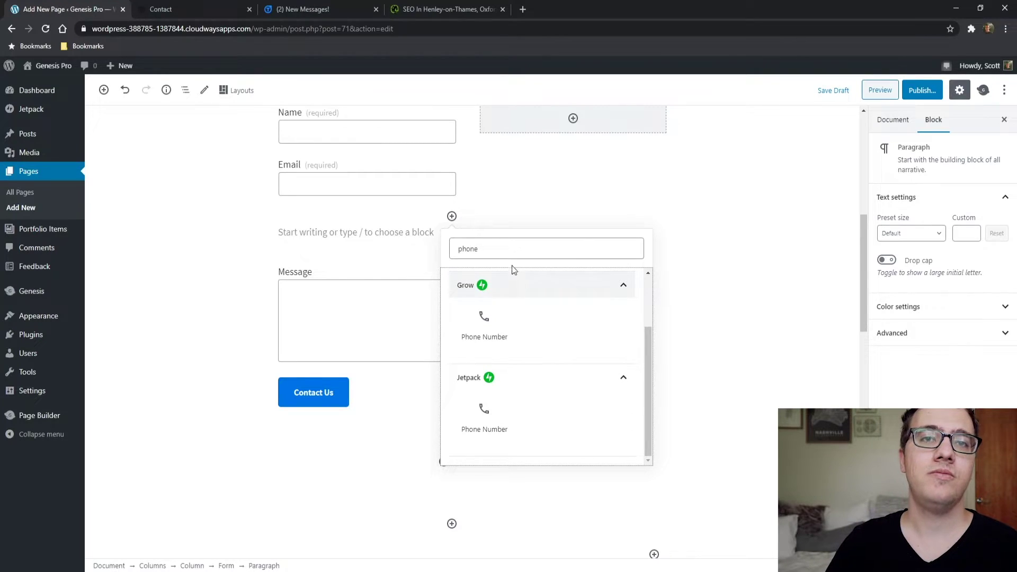
scroll(568, 300, "up", 1)
left_click(497, 308)
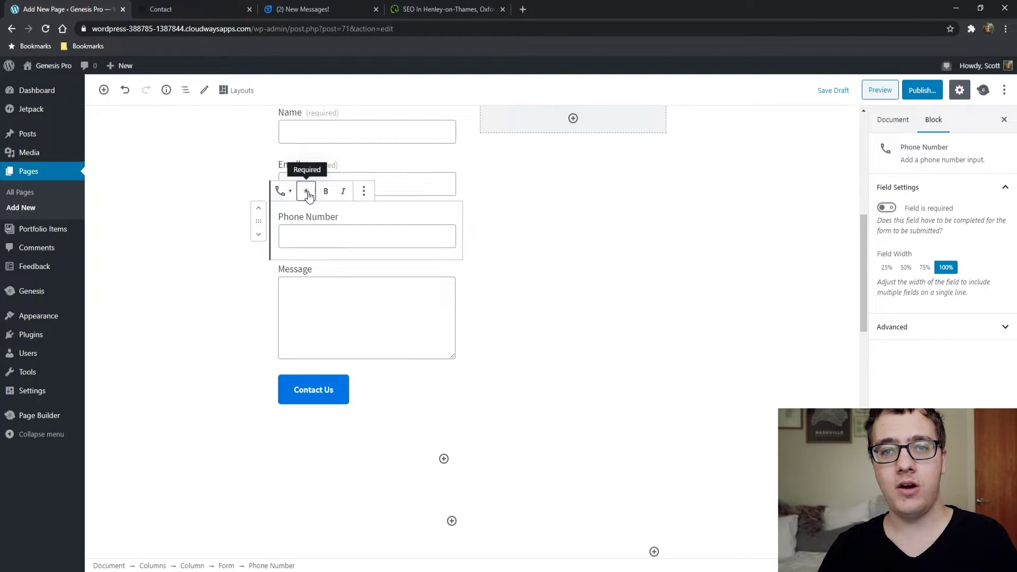
scroll(342, 265, "up", 1)
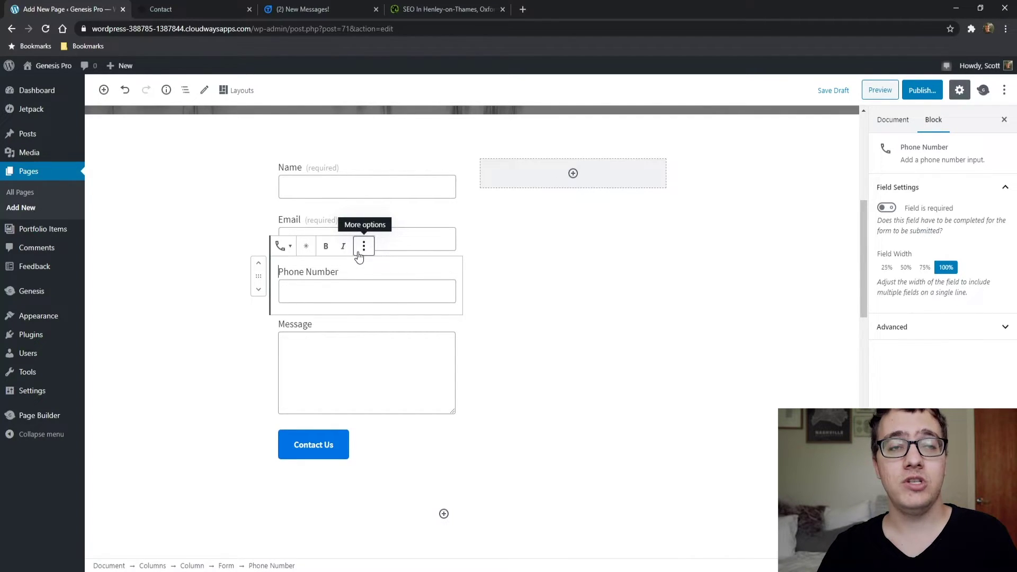
Step: Add a Text field after Phone Number and rename its label to Address
left_click(363, 246)
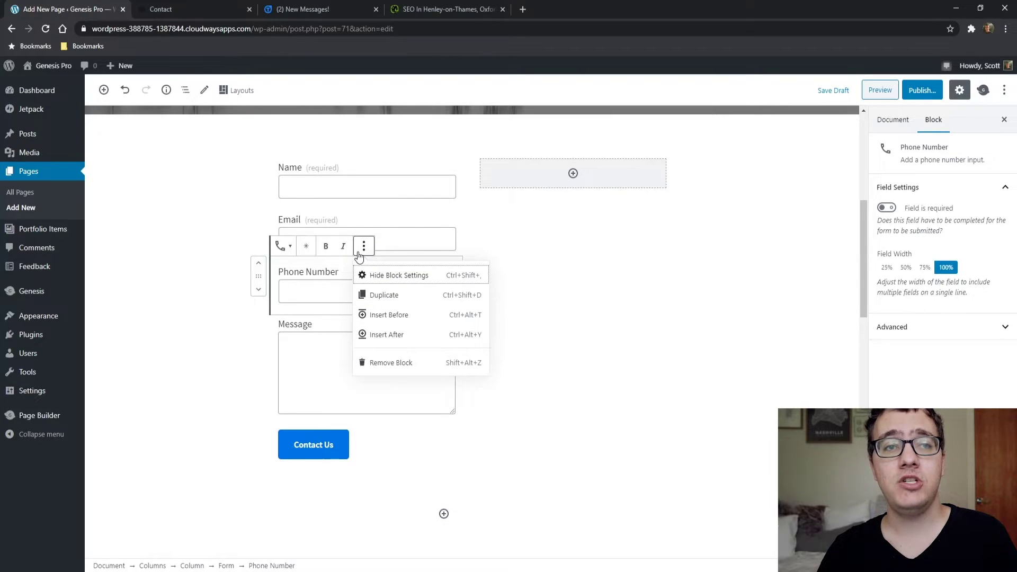
scroll(313, 308, "down", 1)
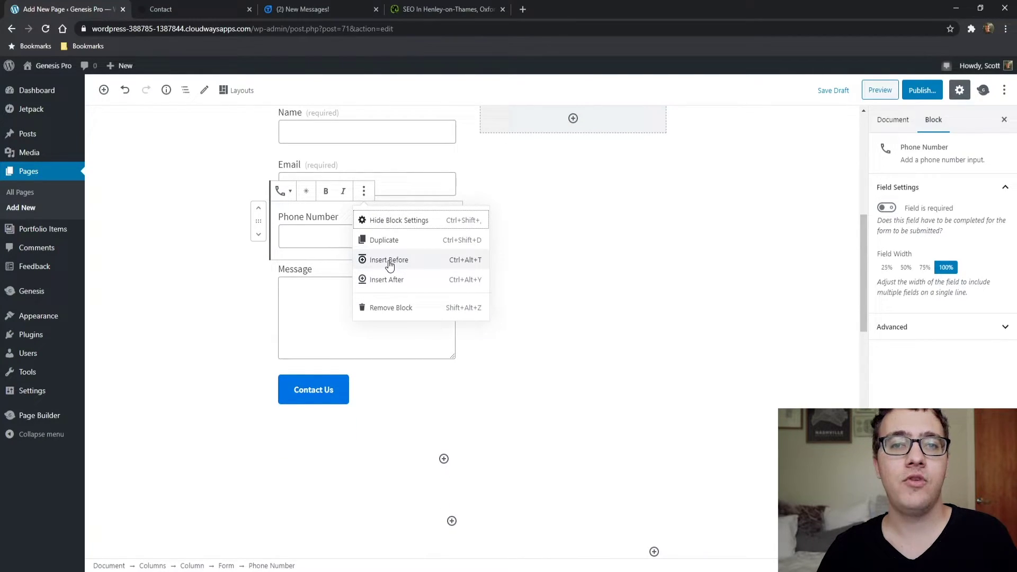
left_click(386, 279)
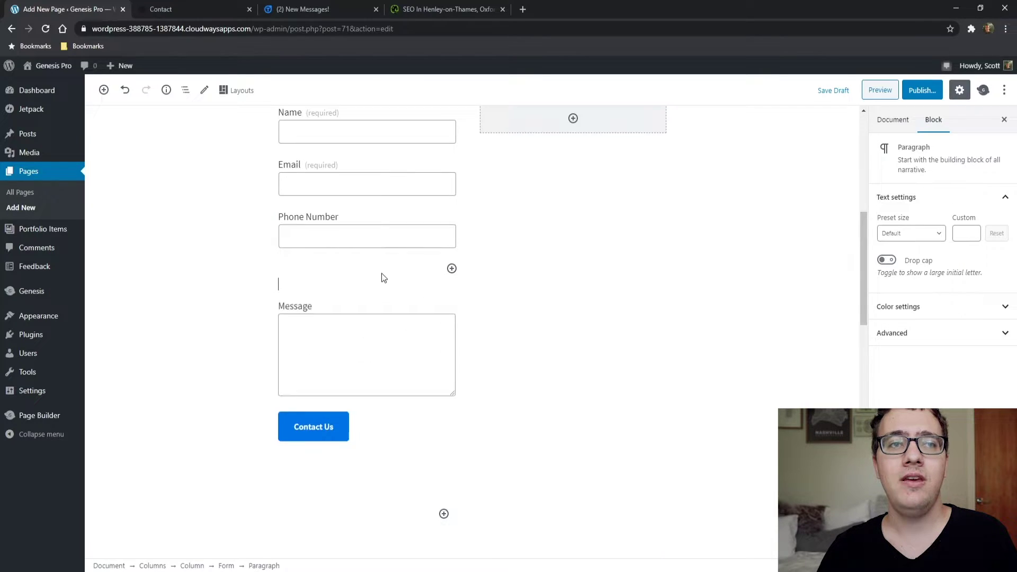
scroll(370, 250, "down", 1)
left_click(451, 214)
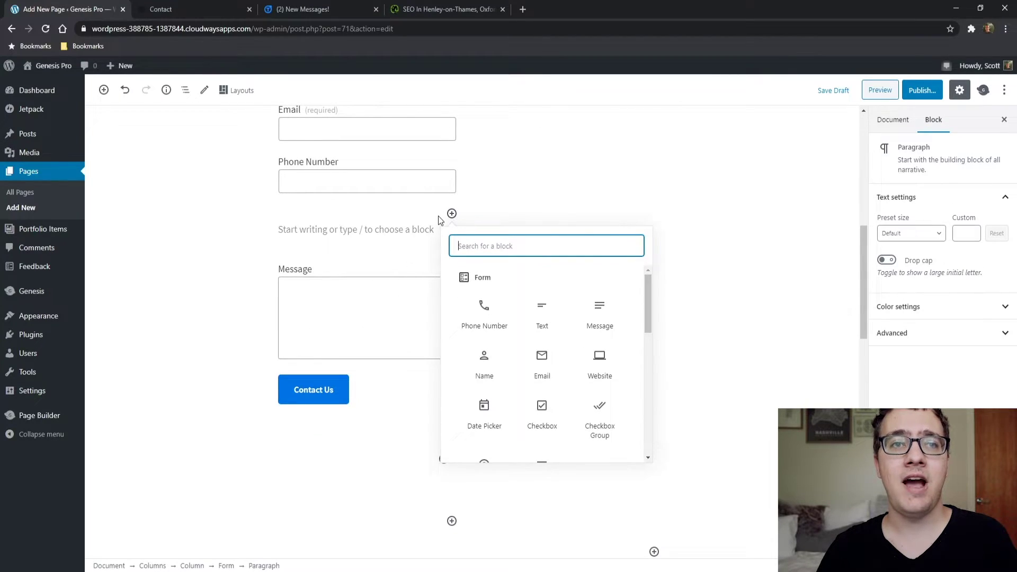
type("text")
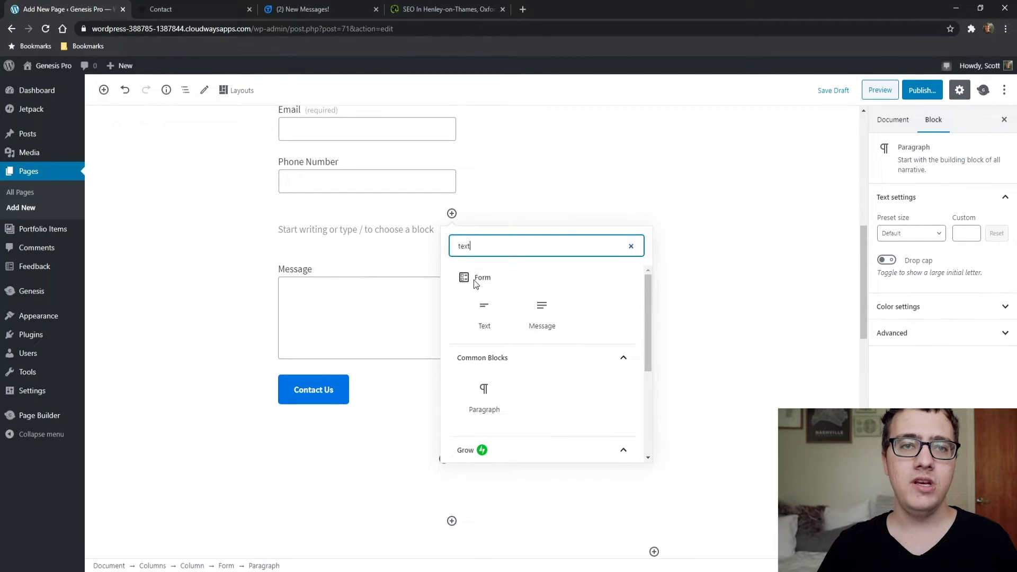
left_click(475, 302)
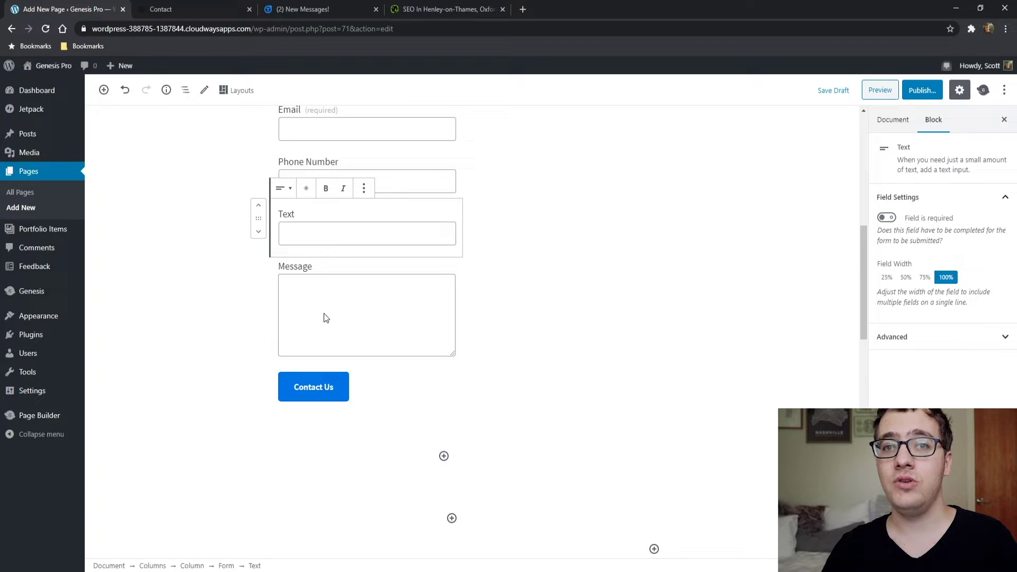
double_click(293, 213)
type("A")
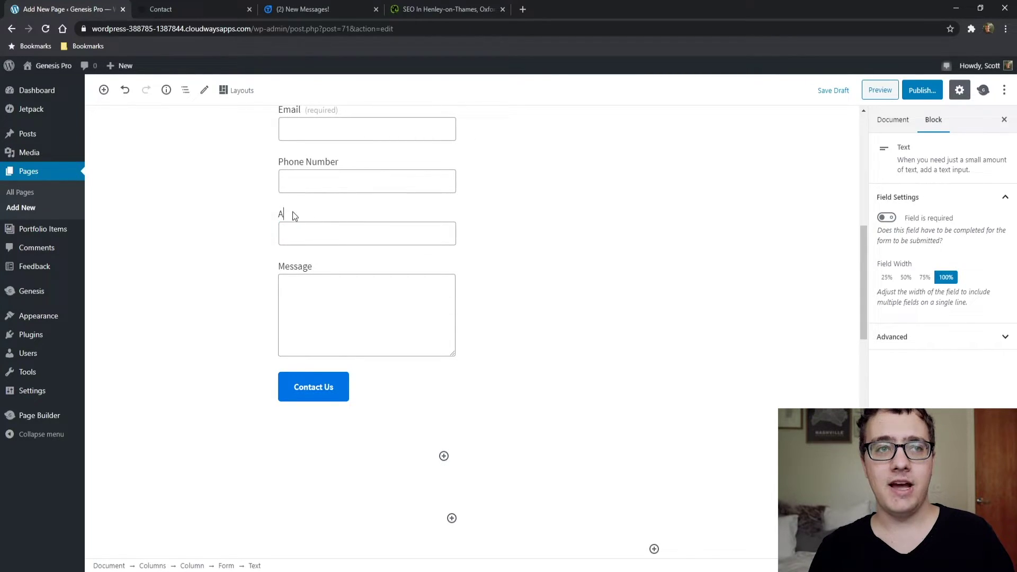
type("ddress")
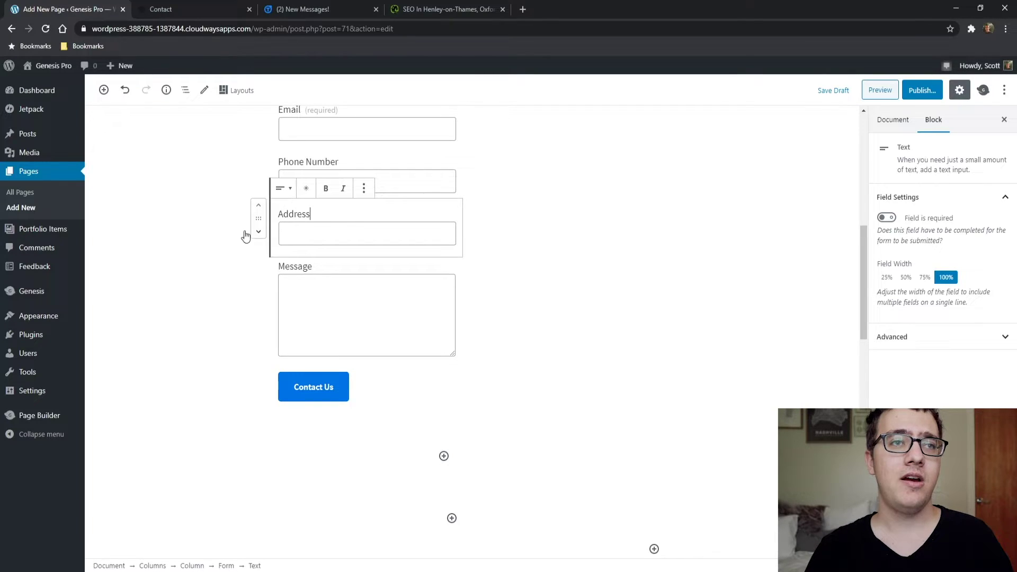
Step: Mark the Phone Number field as required
left_click(365, 170)
left_click(305, 136)
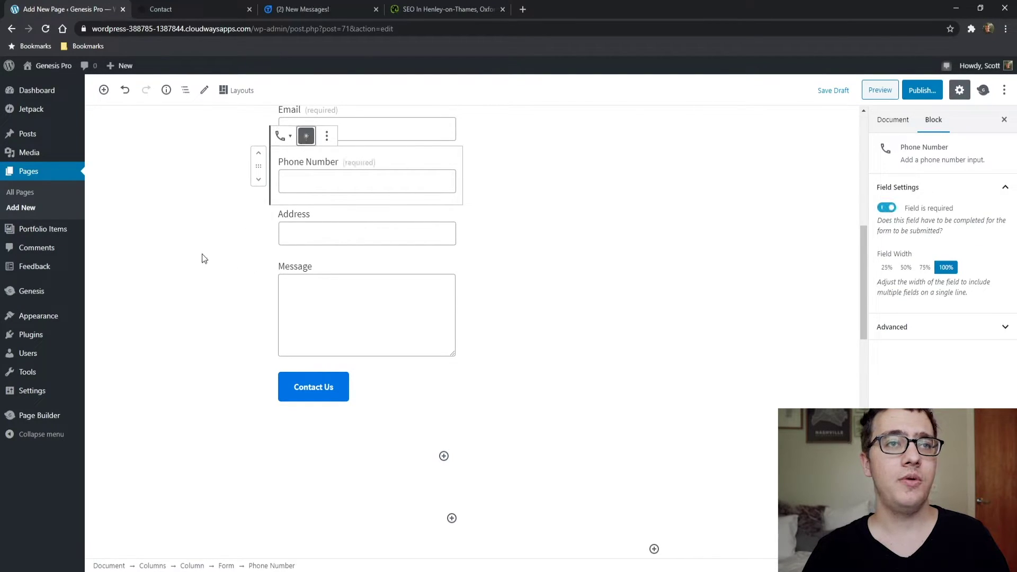
left_click(202, 251)
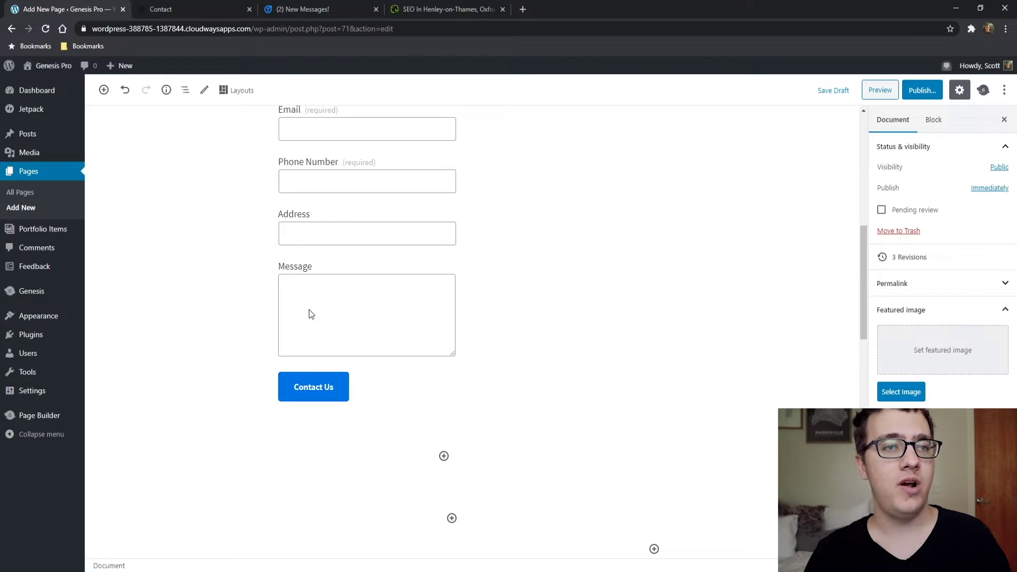
Step: Give the Contact Us button white text on a blue background, then preview the page
scroll(361, 390, "down", 2)
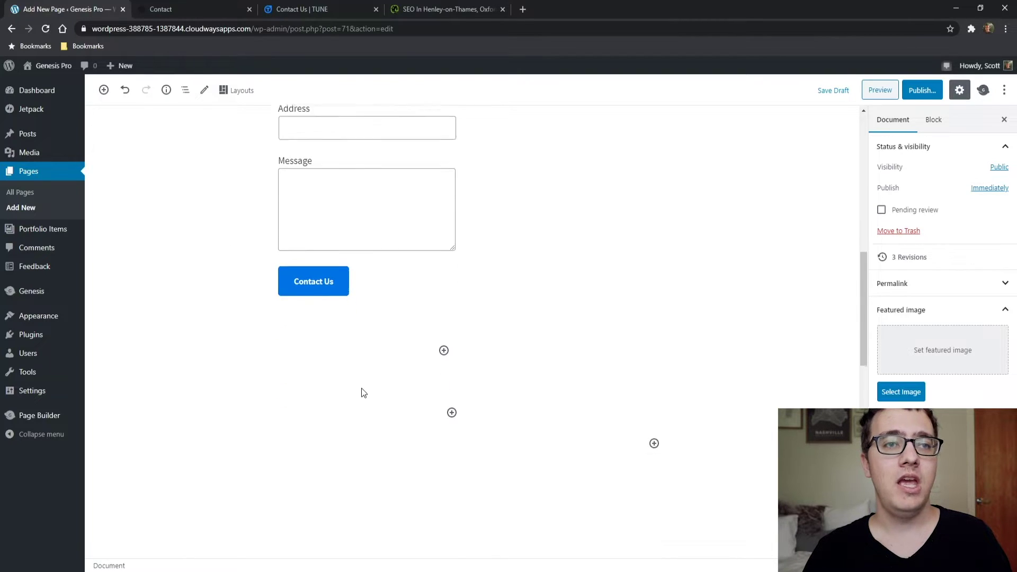
left_click(357, 272)
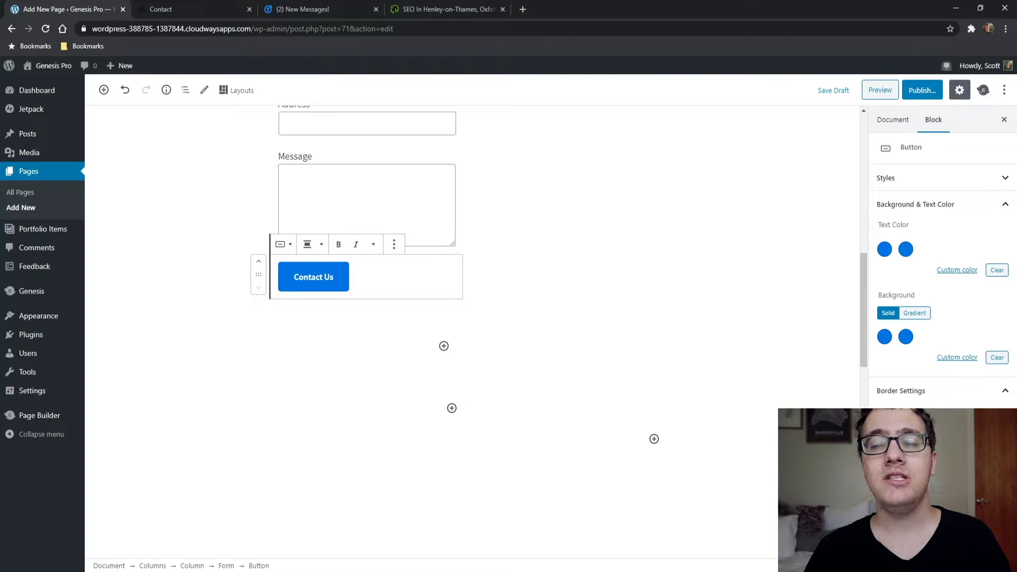
left_click(964, 278)
left_click_drag(943, 325, 829, 281)
left_click(976, 297)
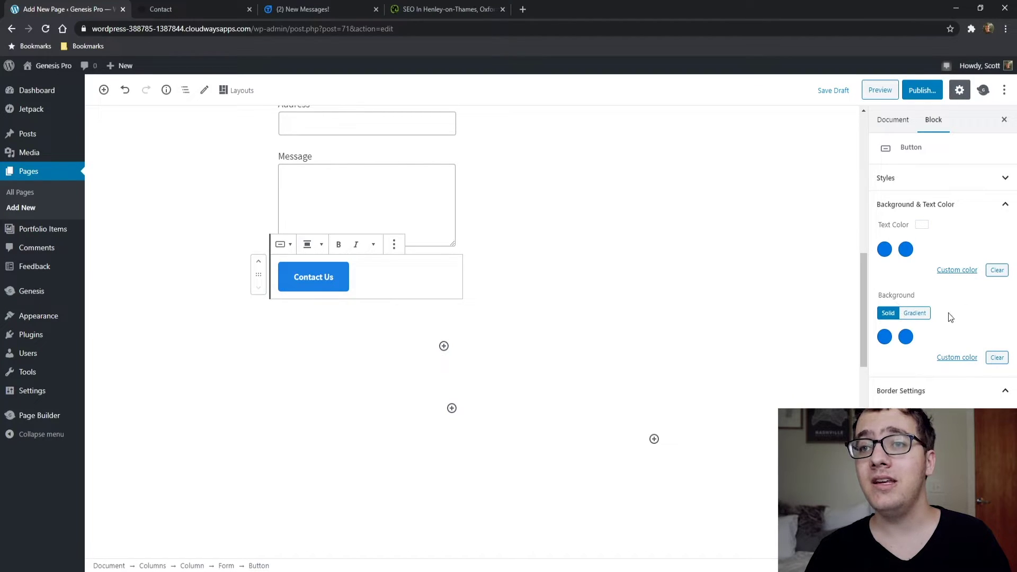
left_click(905, 336)
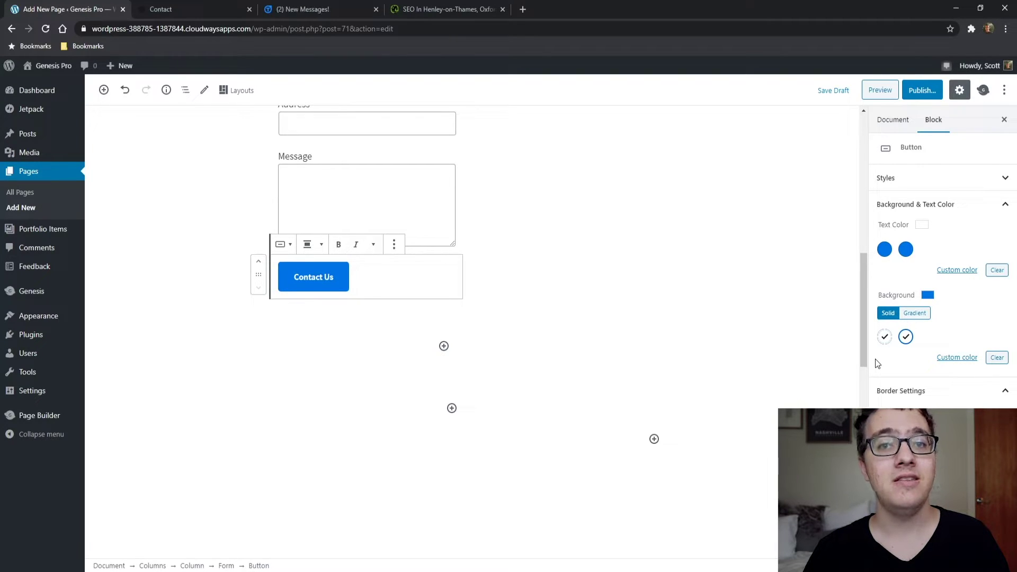
left_click(881, 90)
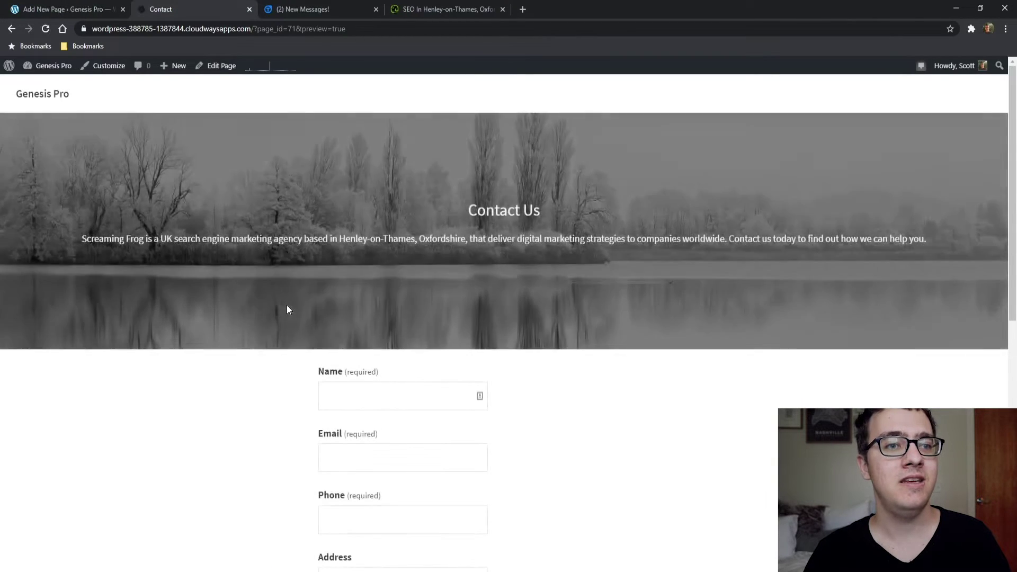
scroll(287, 310, "down", 7)
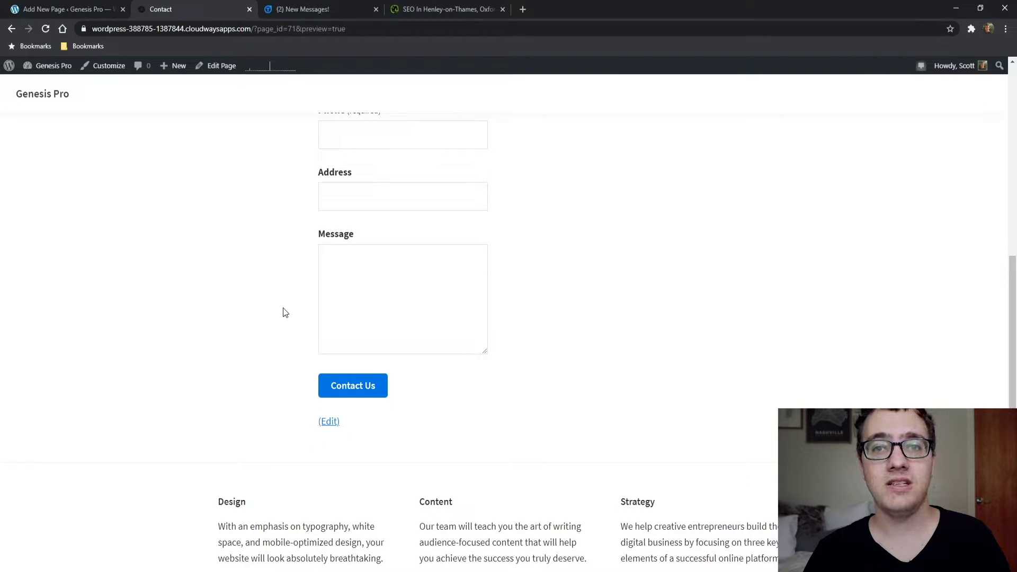
scroll(284, 311, "down", 2)
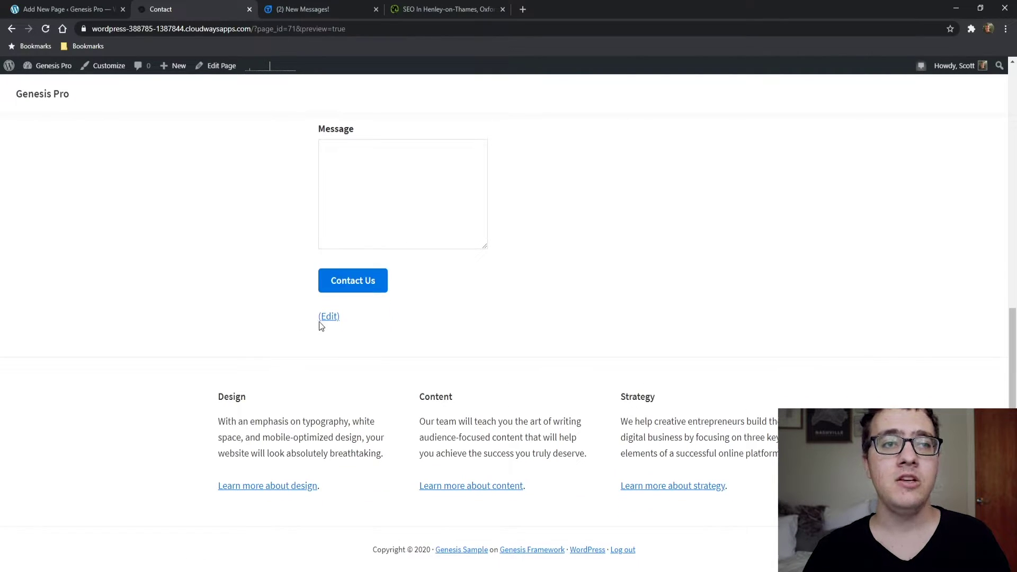
scroll(336, 294, "up", 6)
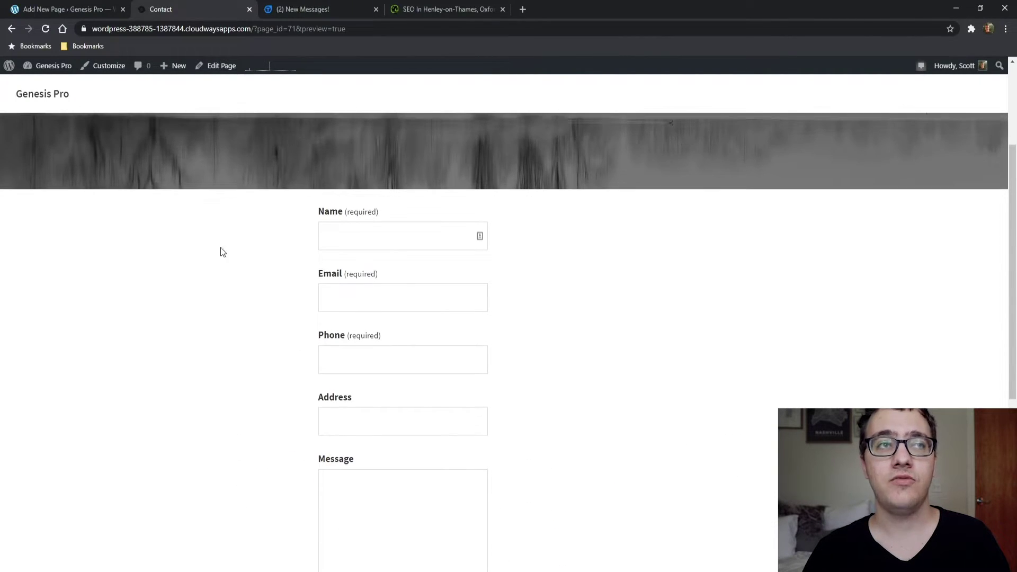
key("ctrl+shift+Tab")
scroll(588, 150, "up", 3)
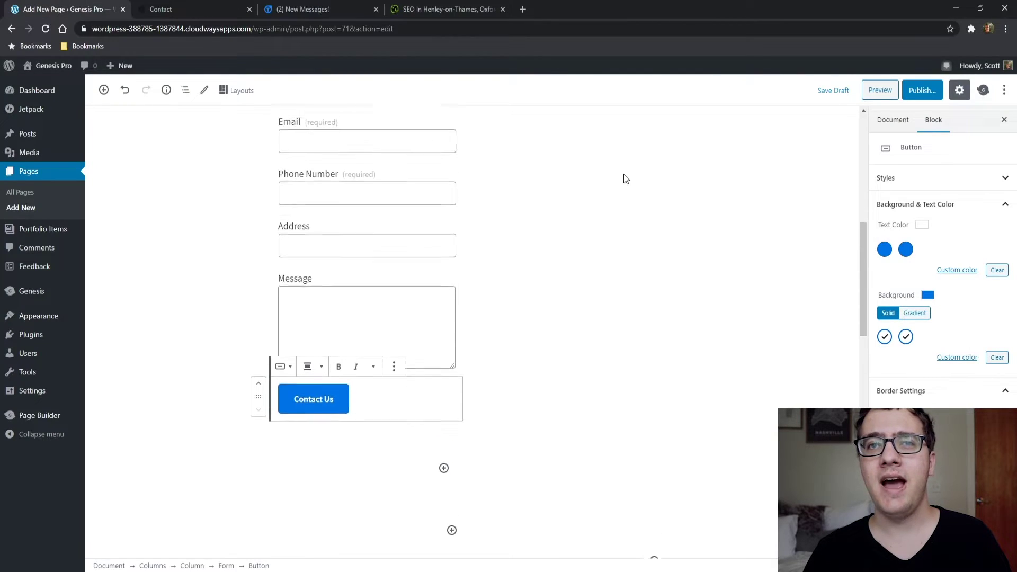
scroll(626, 179, "up", 2)
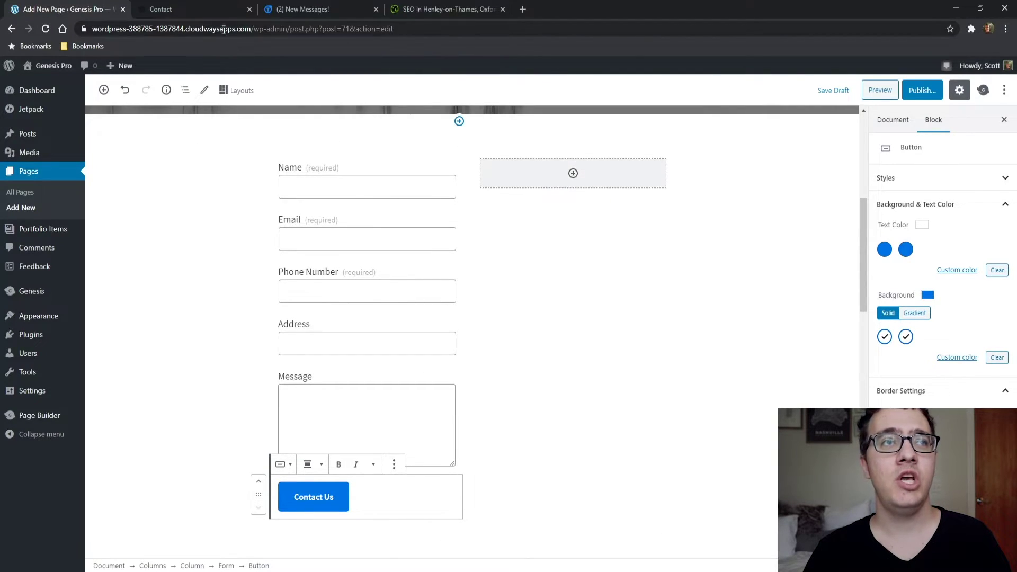
Step: On TUNE's contact page, select the Points of Contact section from the heading through the support email
left_click(289, 9)
scroll(370, 183, "down", 2)
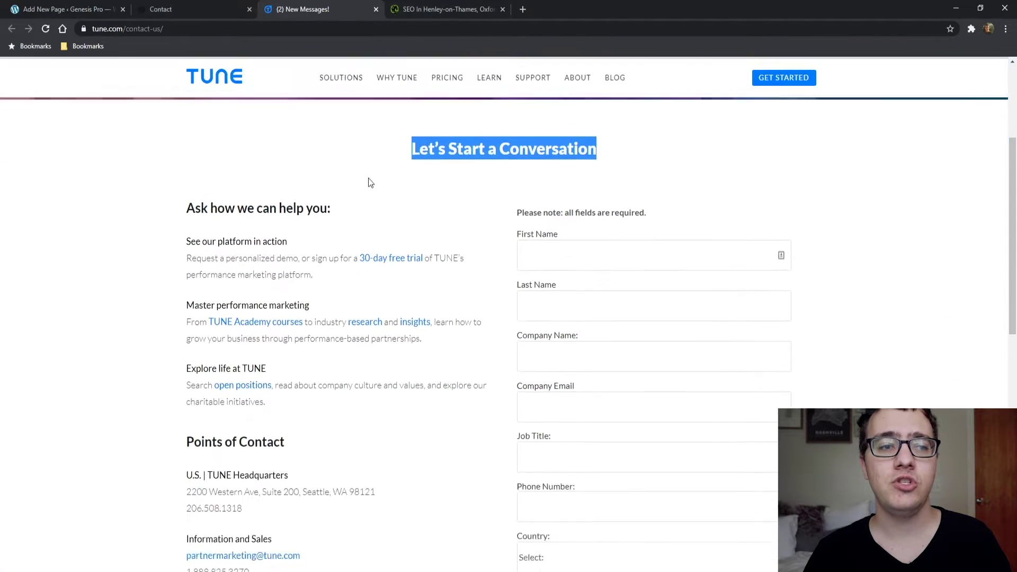
scroll(316, 251, "down", 4)
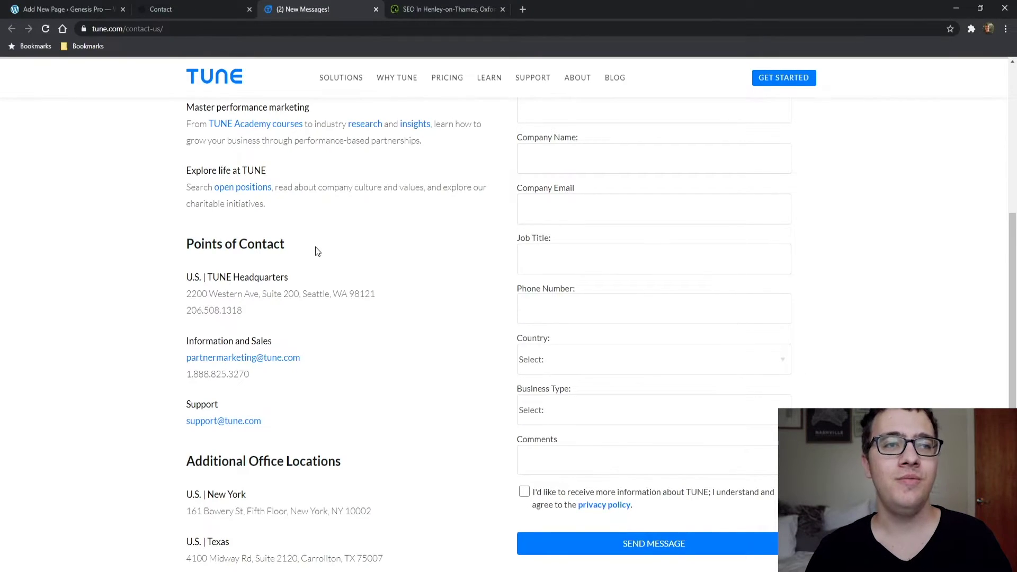
scroll(341, 318, "down", 1)
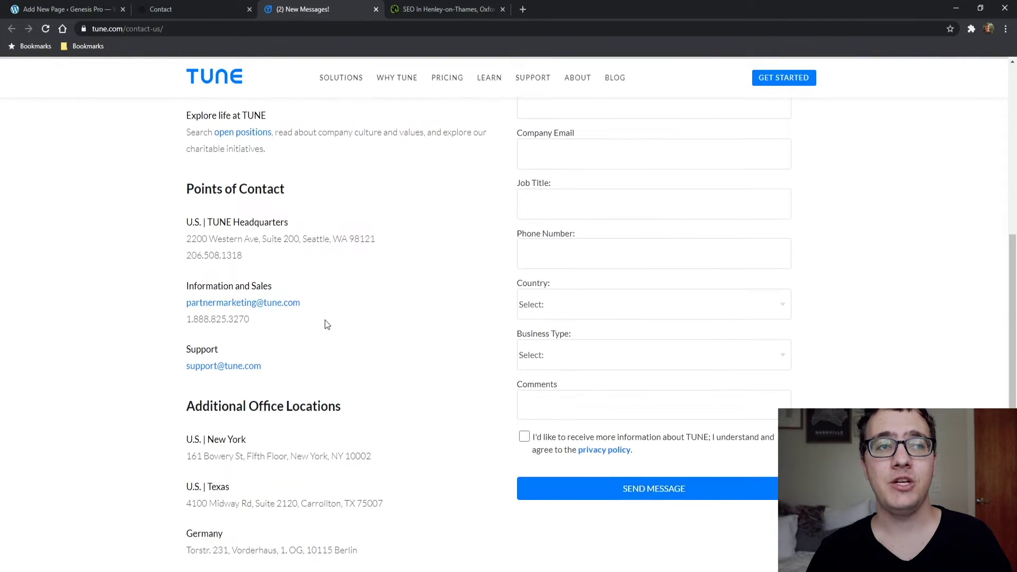
scroll(325, 324, "up", 2)
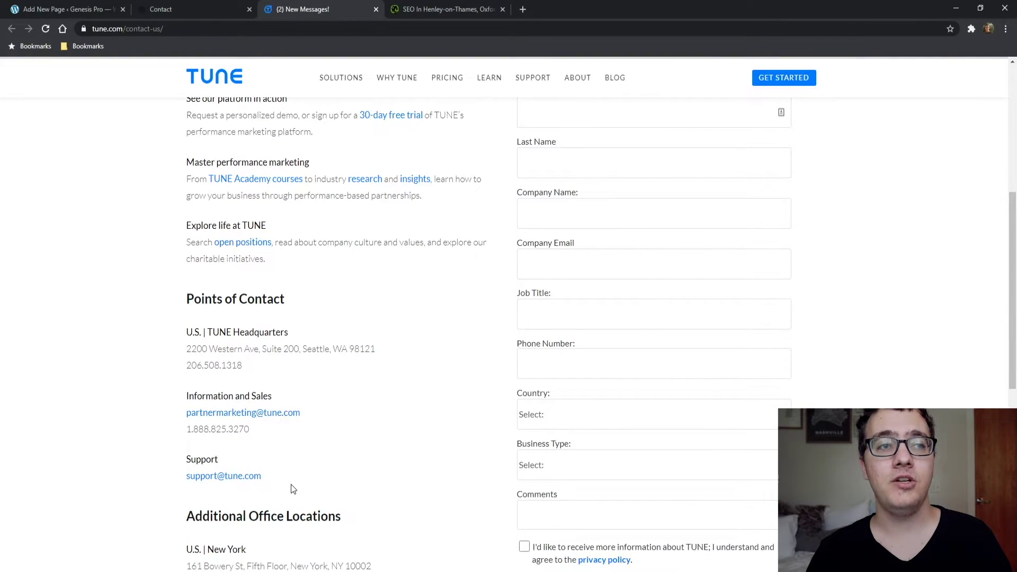
left_click_drag(291, 484, 163, 298)
left_click(214, 298)
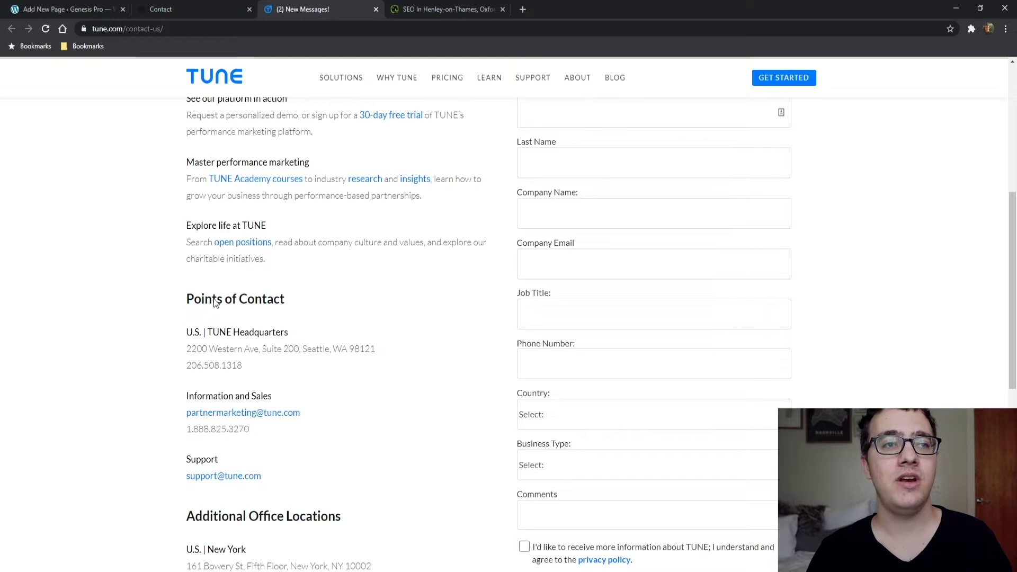
left_click_drag(187, 297, 330, 465)
left_click(241, 334)
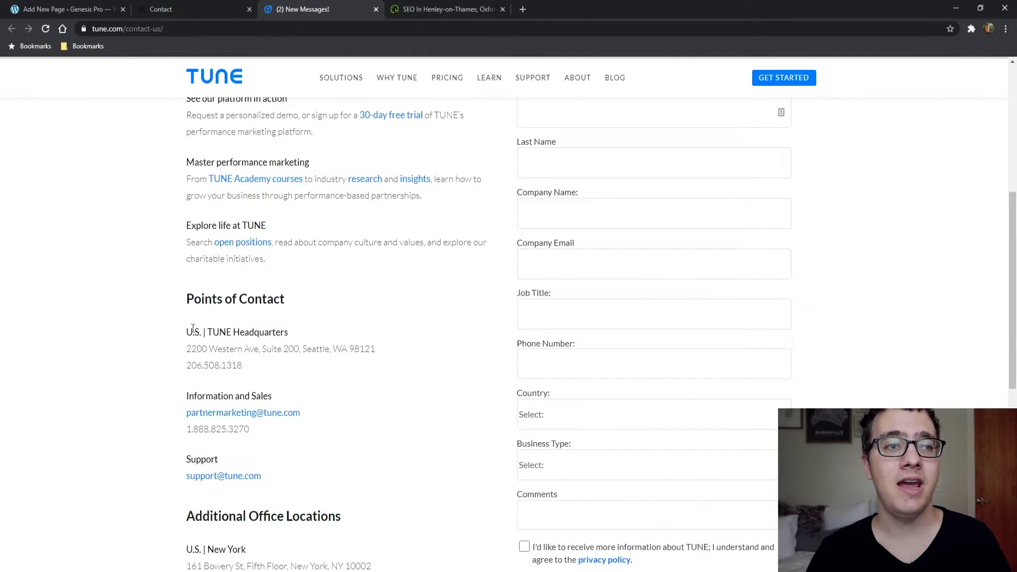
left_click_drag(187, 297, 316, 469)
Step: Add a Paragraph block to the empty right column and paste TUNE's Points of Contact details into it
key("ctrl+1")
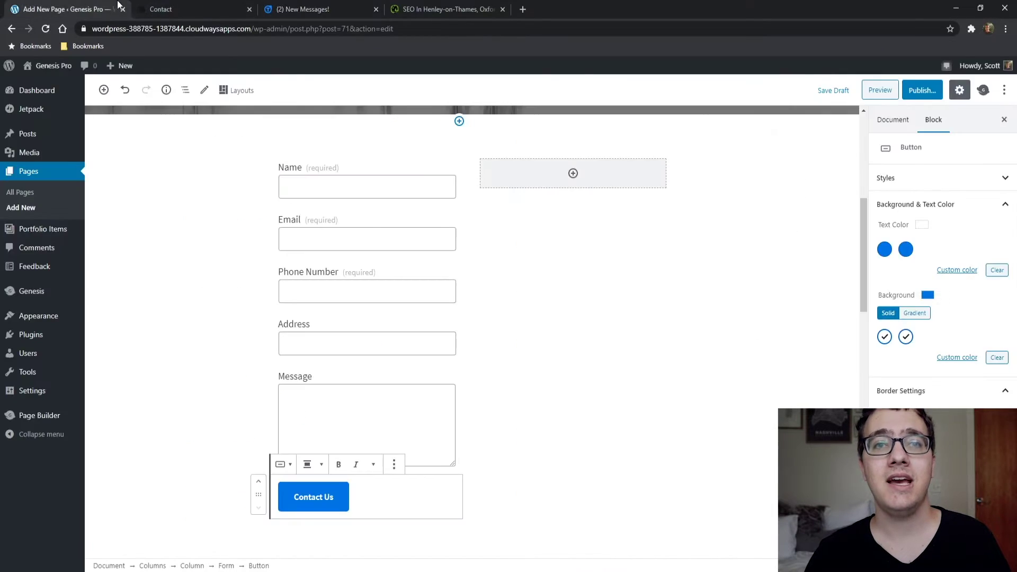
left_click(586, 181)
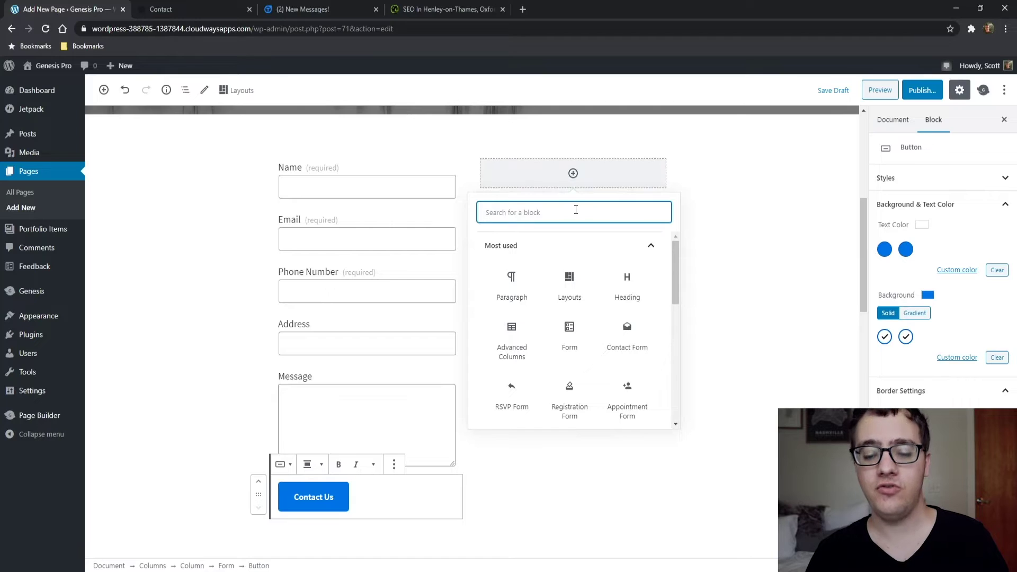
type("para")
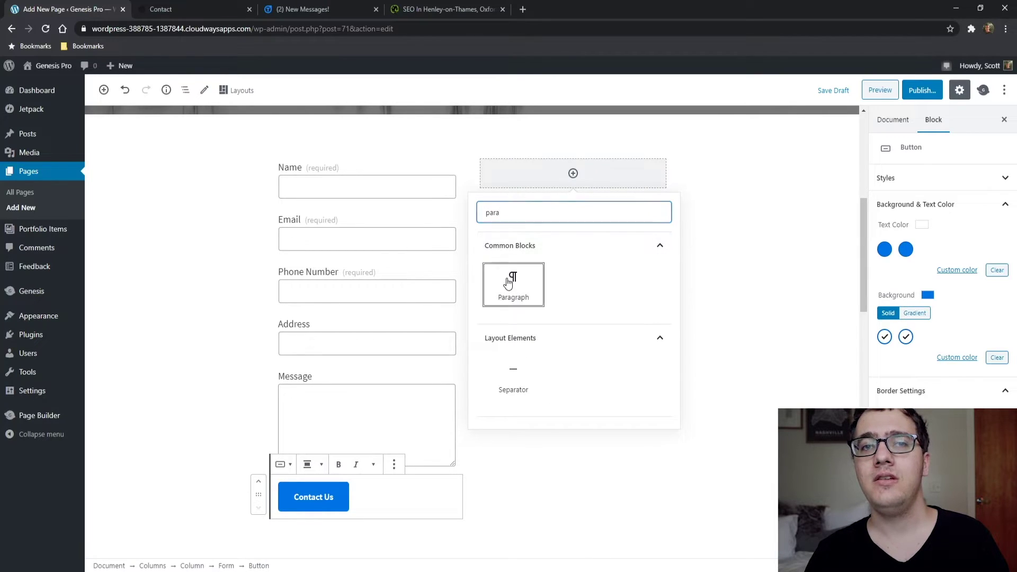
left_click(513, 275)
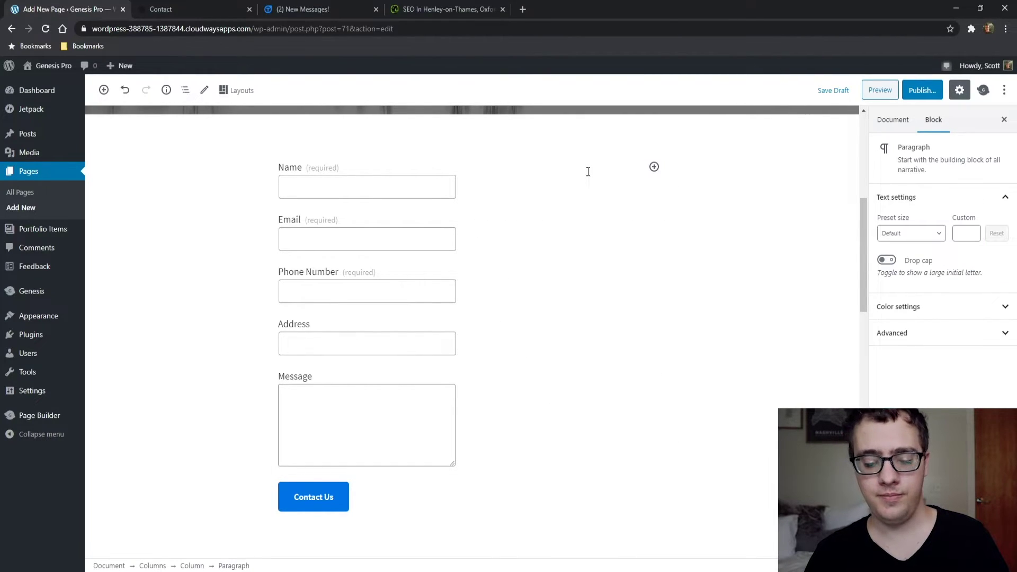
key("ctrl+v")
scroll(614, 277, "up", 5)
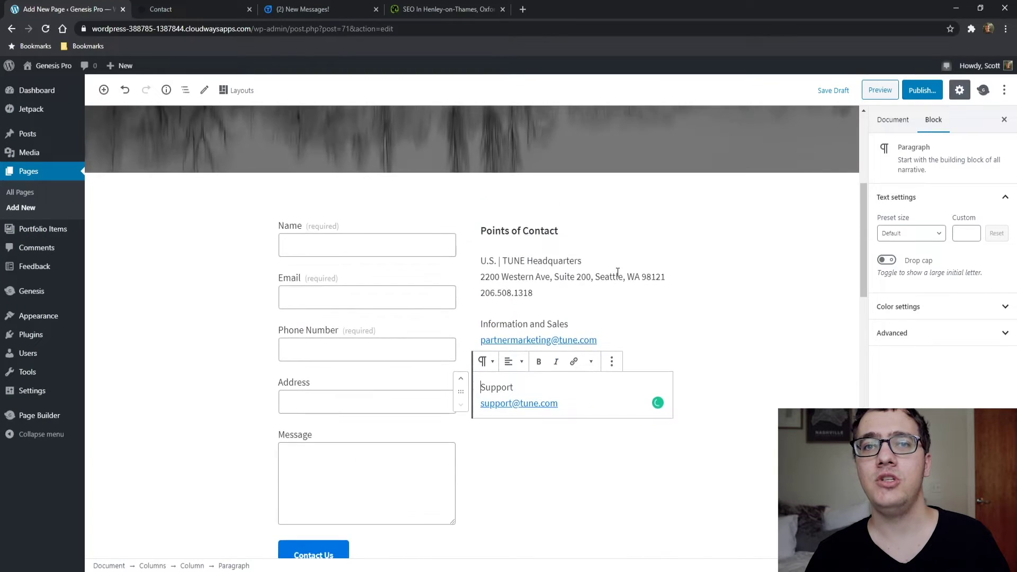
scroll(614, 272, "down", 2)
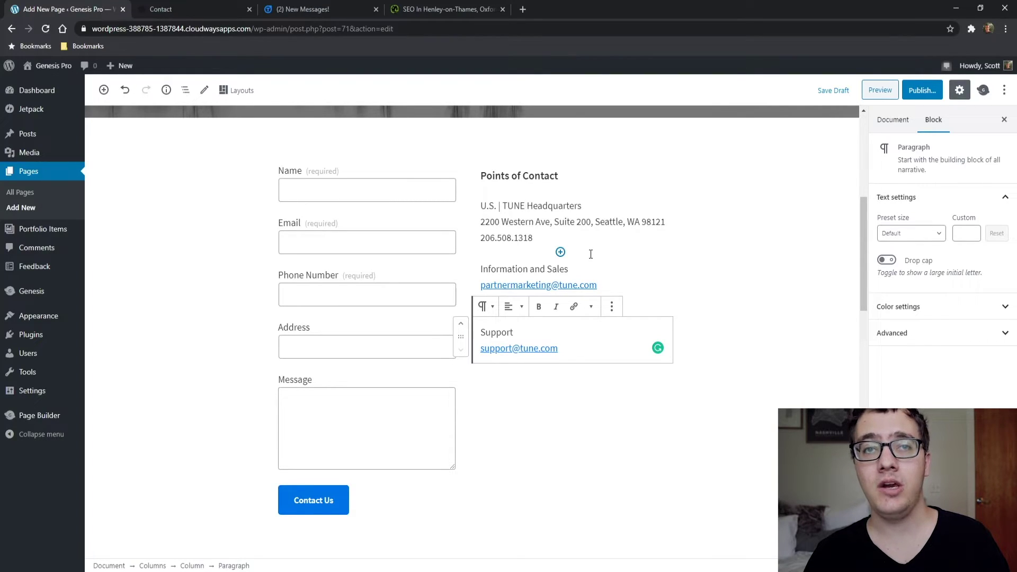
scroll(591, 254, "down", 2)
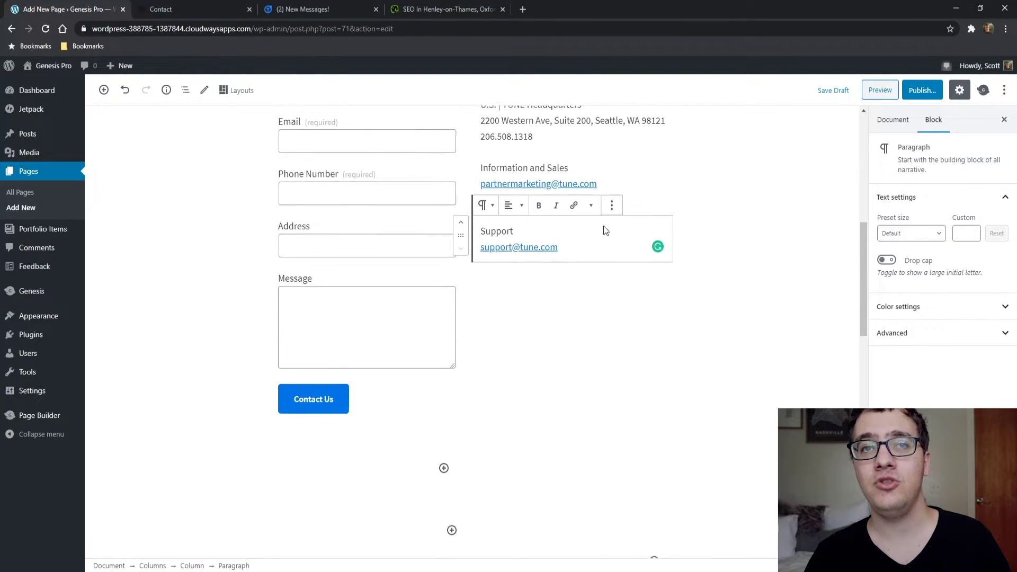
scroll(603, 231, "down", 1)
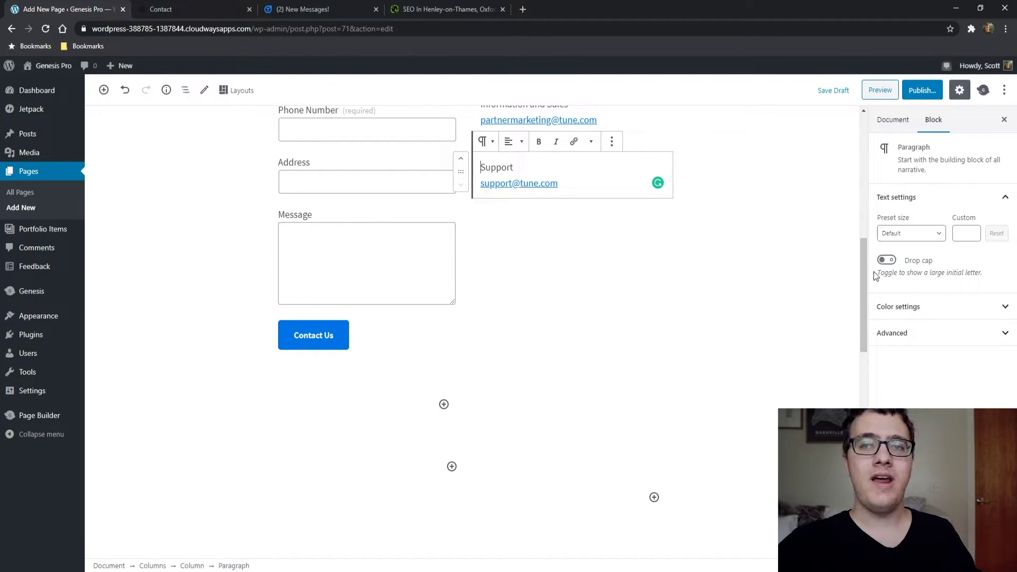
left_click_drag(866, 272, 798, 280)
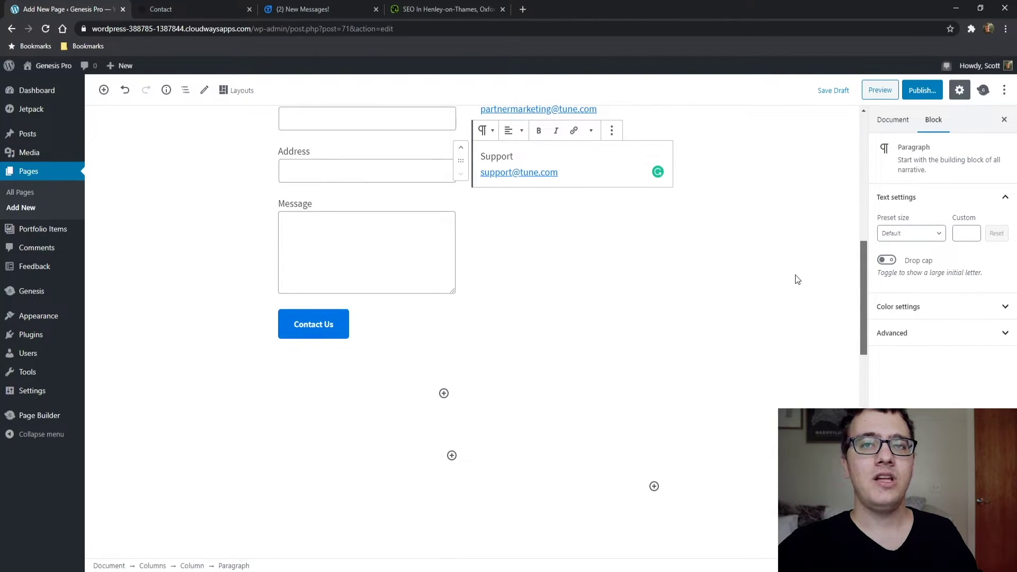
scroll(798, 254, "up", 3)
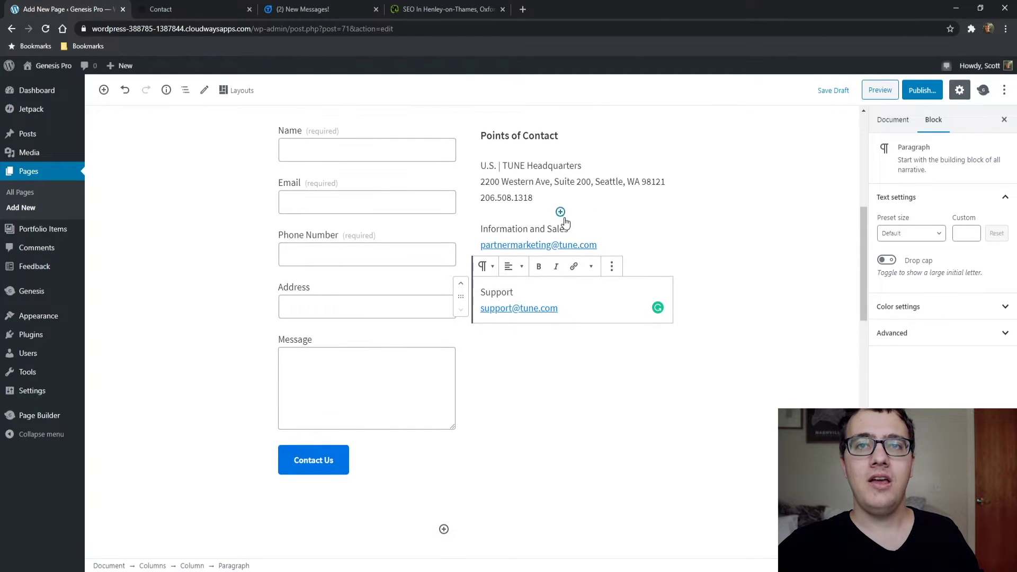
scroll(562, 224, "up", 2)
scroll(548, 228, "down", 2)
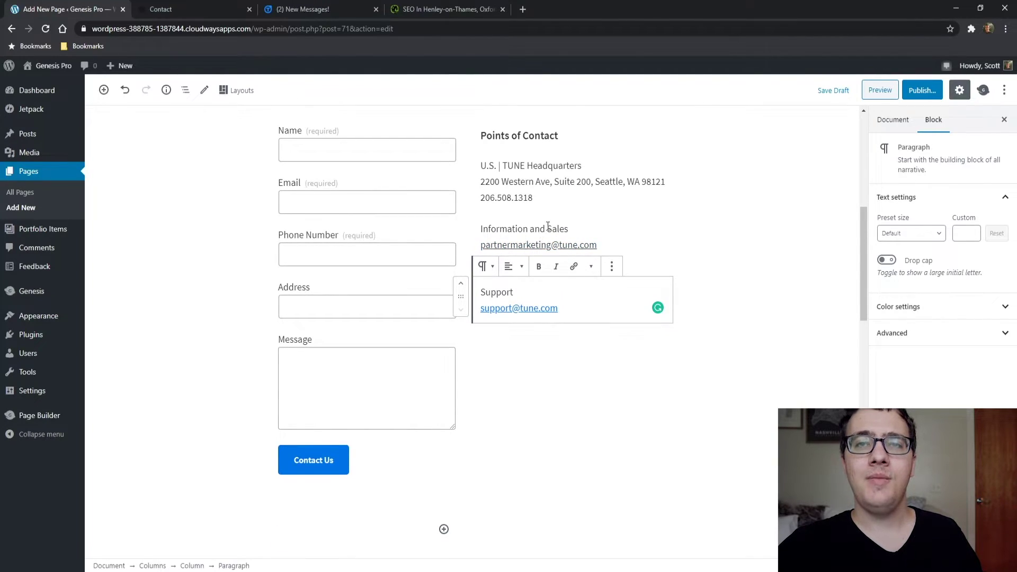
scroll(548, 228, "down", 5)
scroll(540, 230, "up", 2)
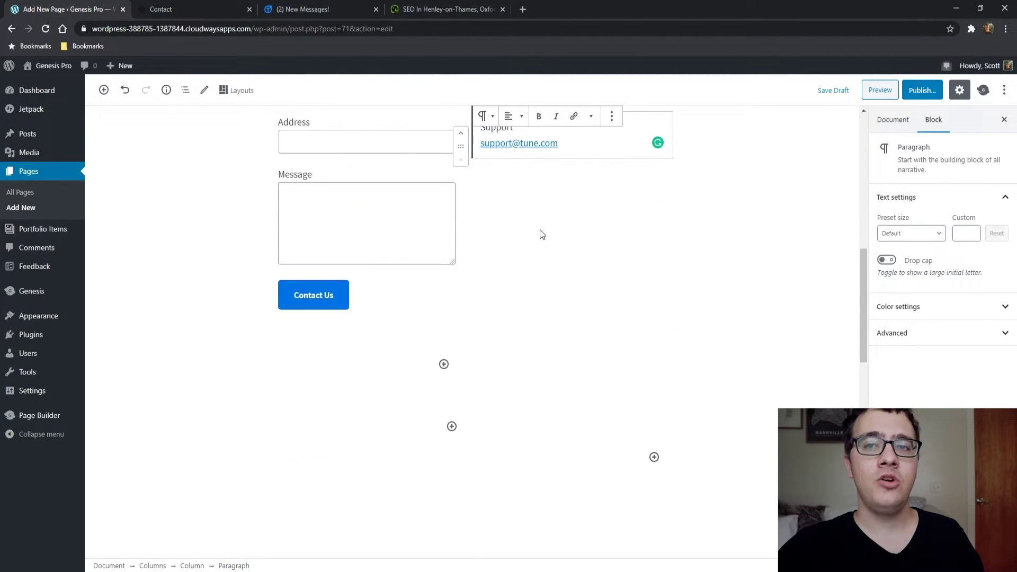
scroll(539, 230, "up", 3)
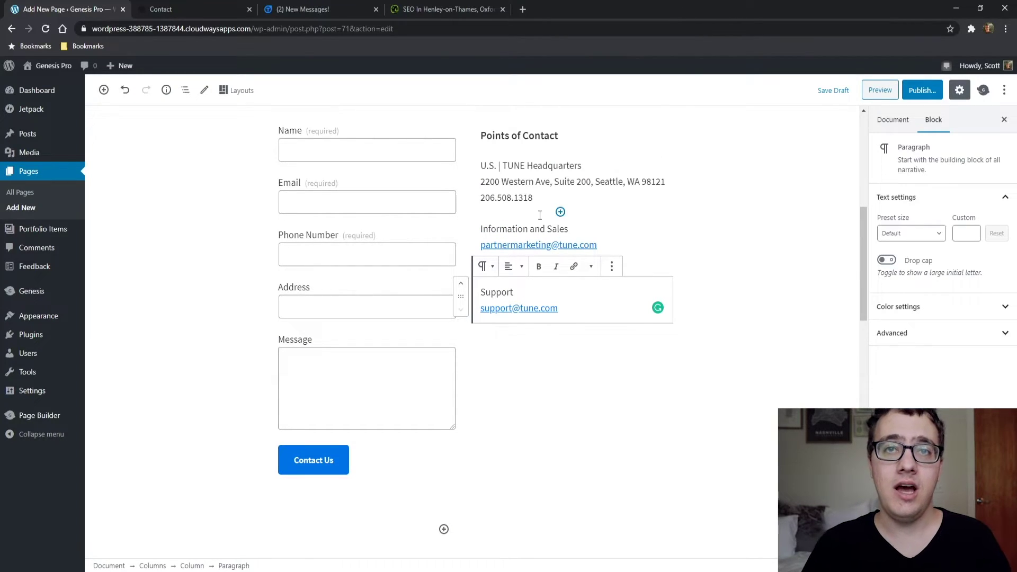
left_click(521, 199)
double_click(521, 199)
scroll(550, 202, "up", 1)
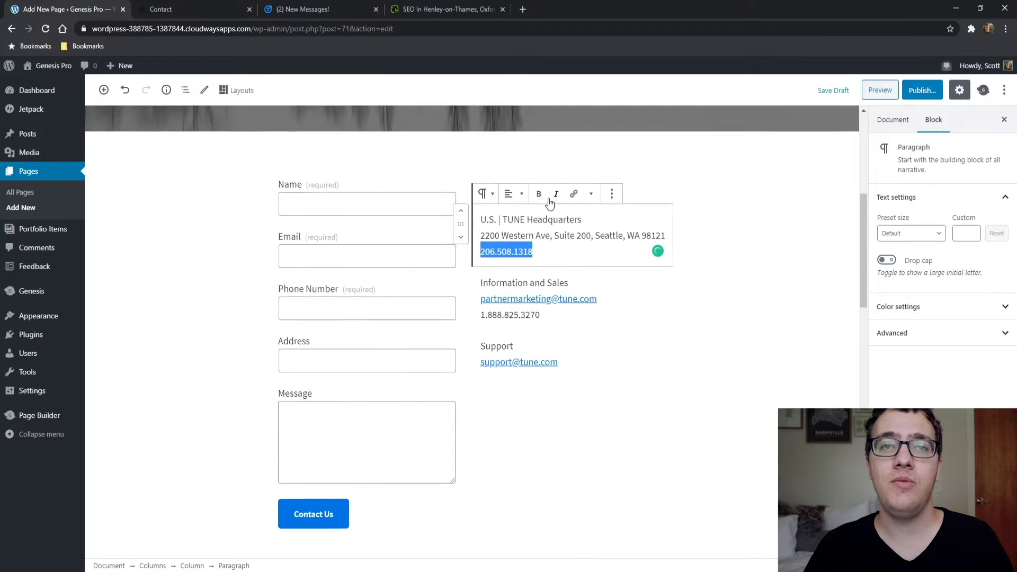
scroll(564, 212, "down", 3)
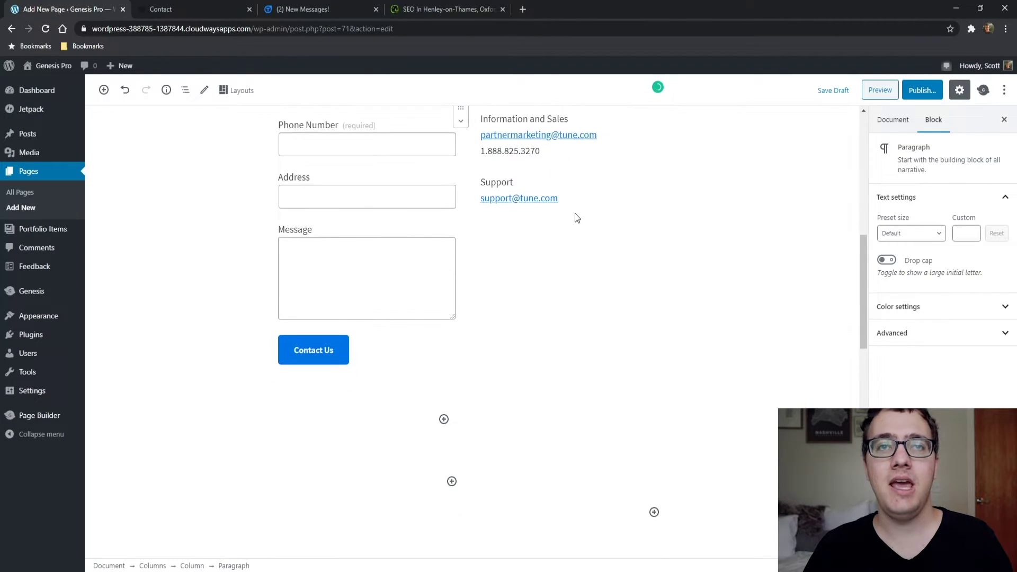
scroll(574, 213, "down", 1)
scroll(574, 212, "up", 1)
scroll(569, 215, "up", 1)
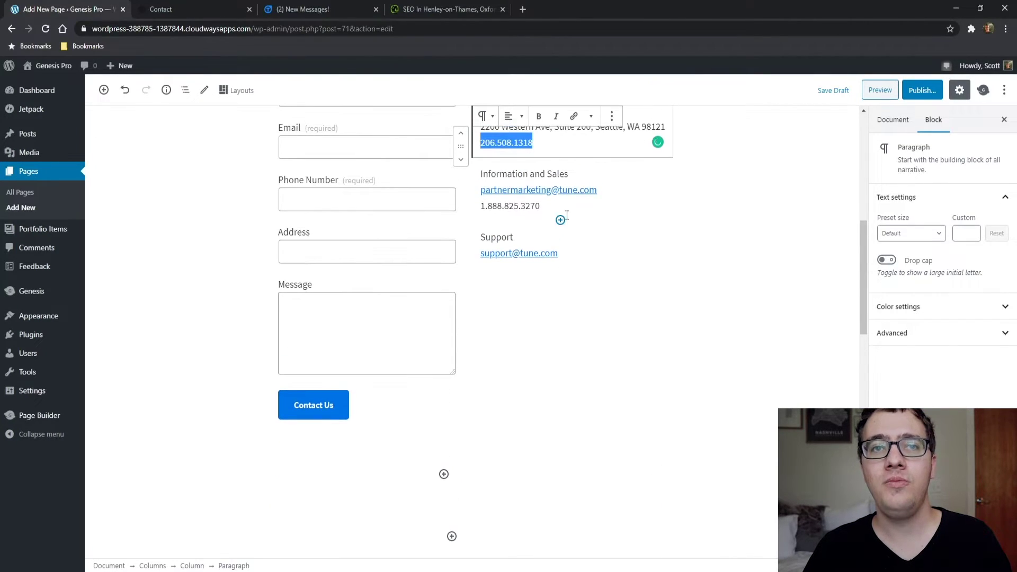
scroll(567, 213, "up", 1)
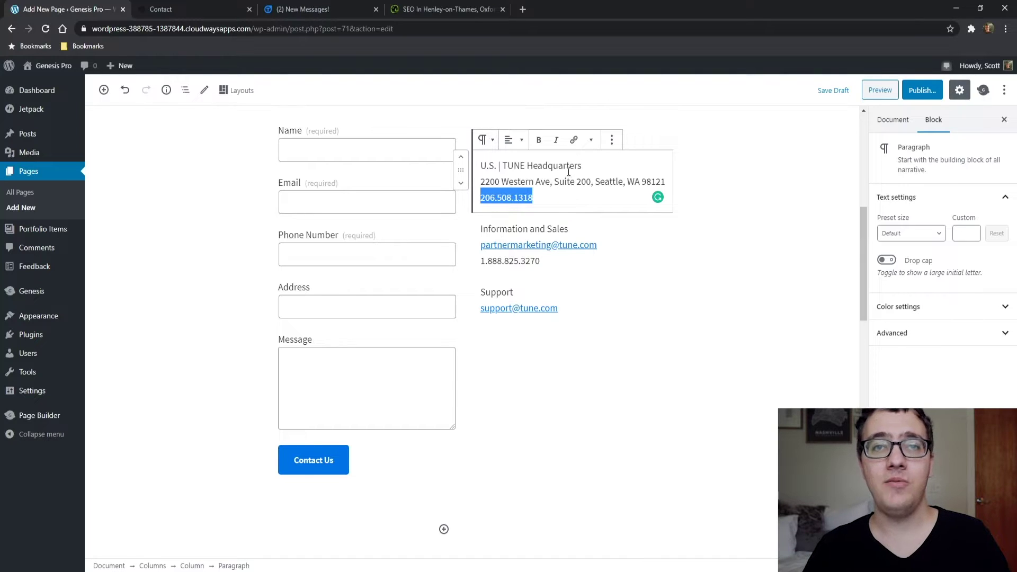
left_click(634, 185)
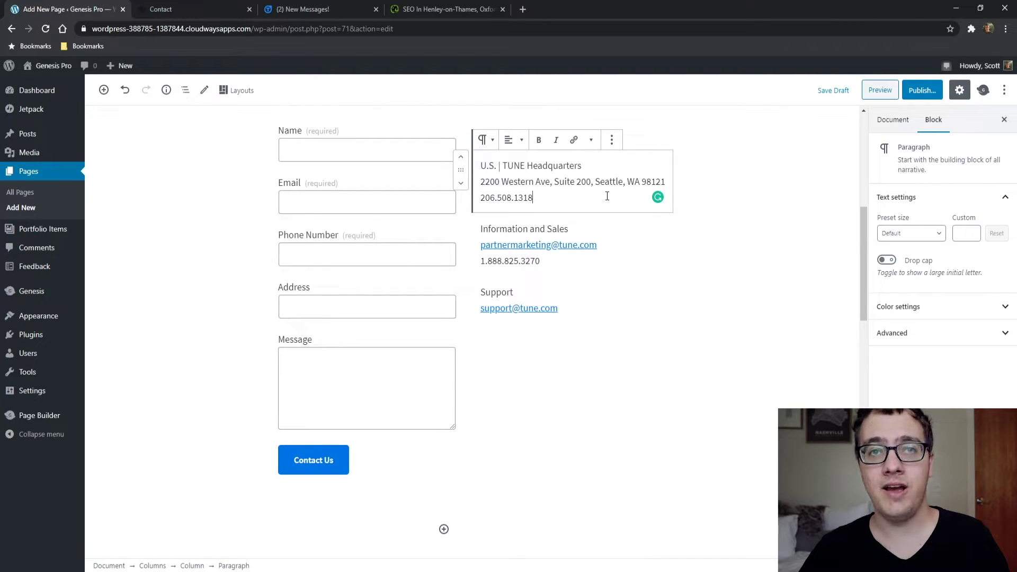
key("Return")
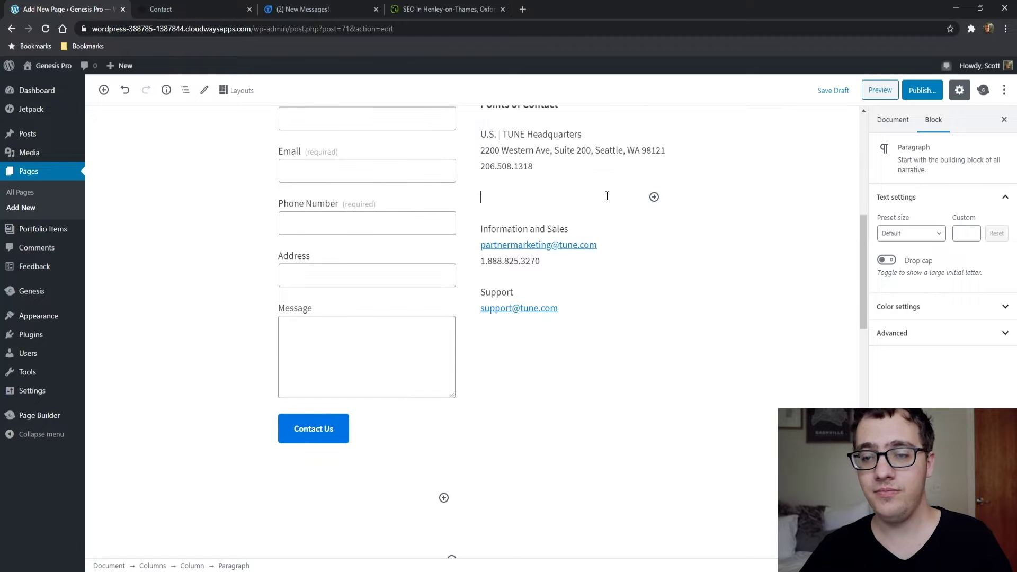
type("555")
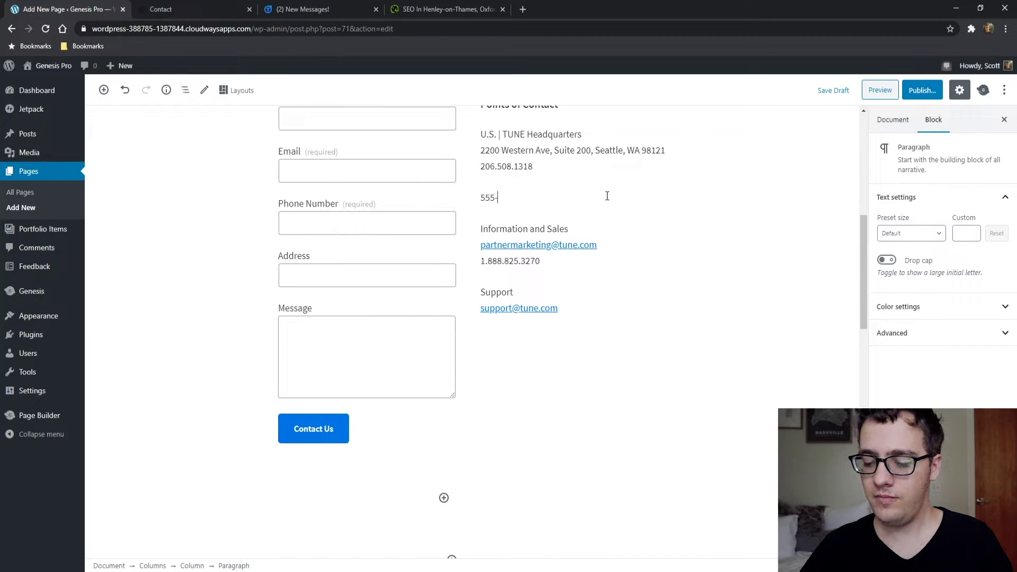
type("-555")
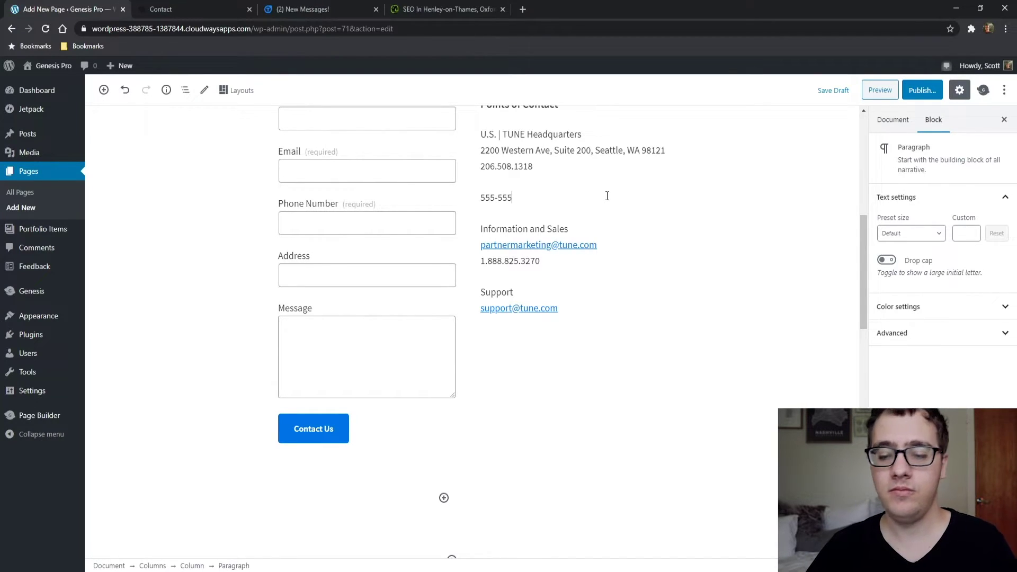
type("-55585")
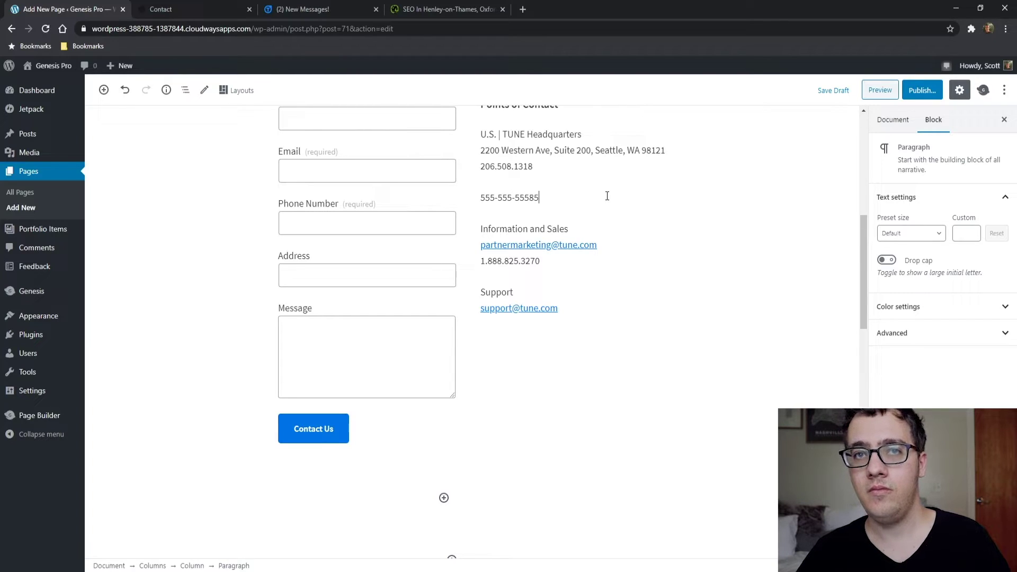
key("BackSpace")
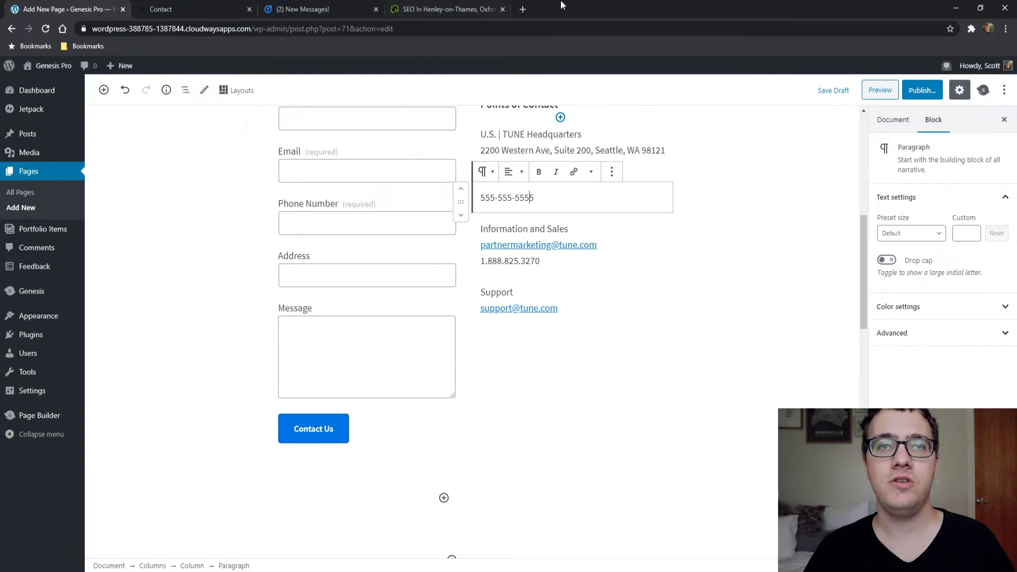
scroll(561, 201, "up", 1)
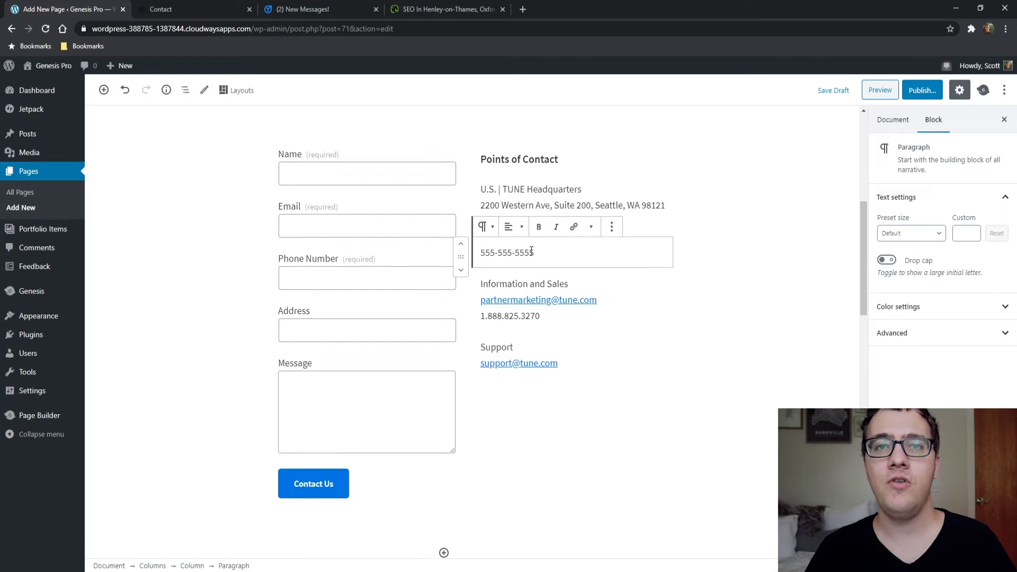
left_click_drag(533, 253, 479, 253)
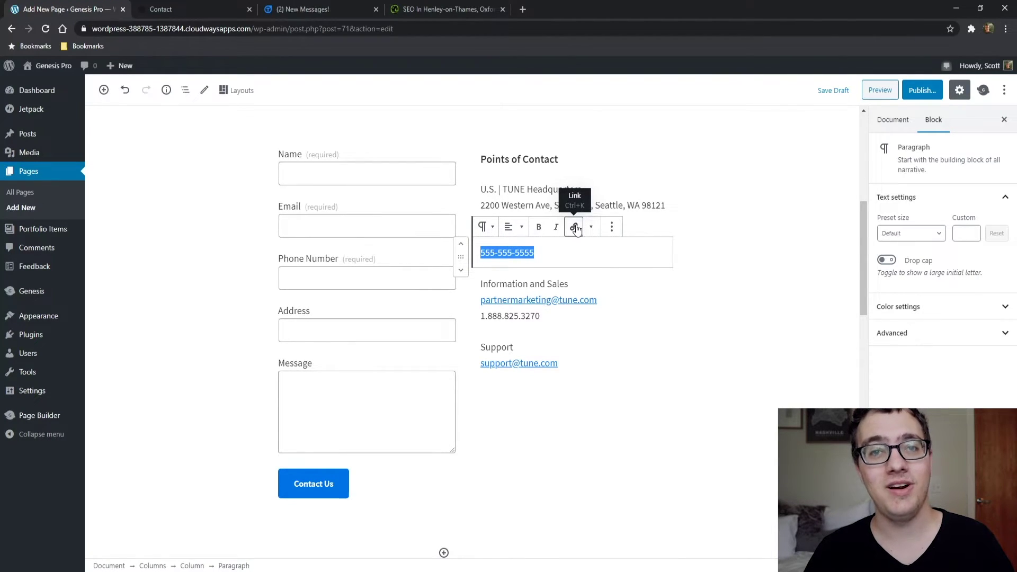
left_click(575, 228)
type("tel")
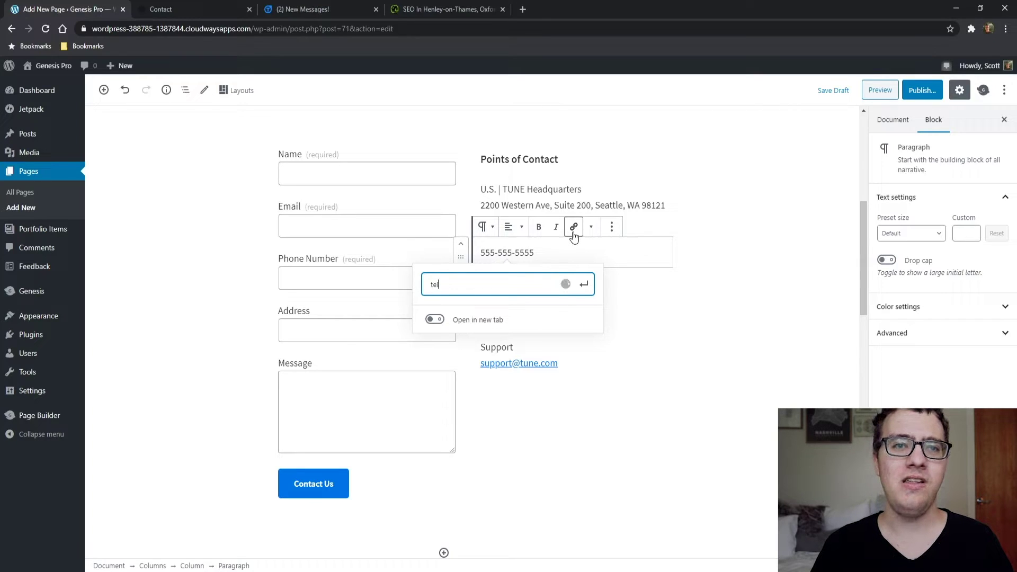
type(":")
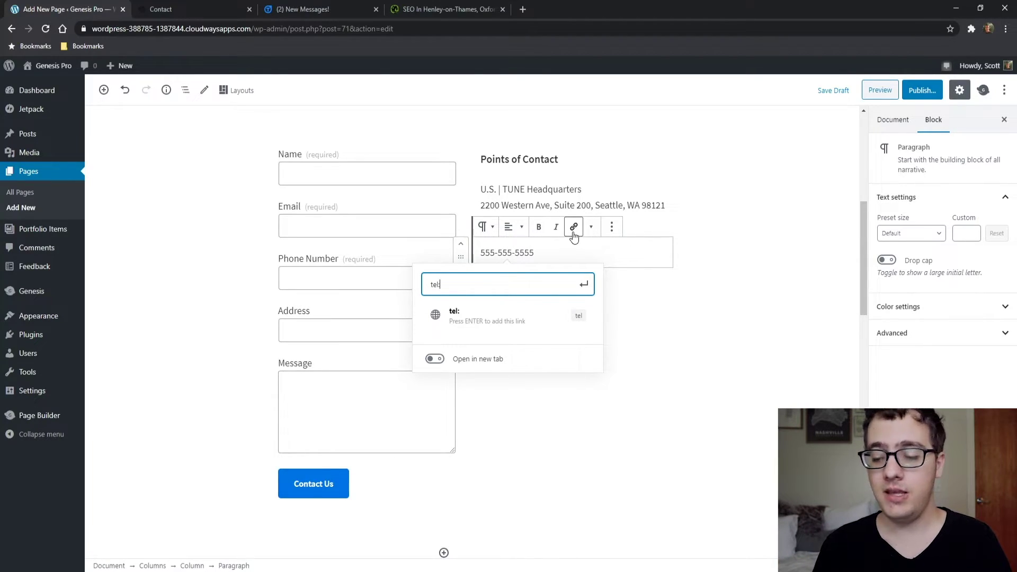
type("55")
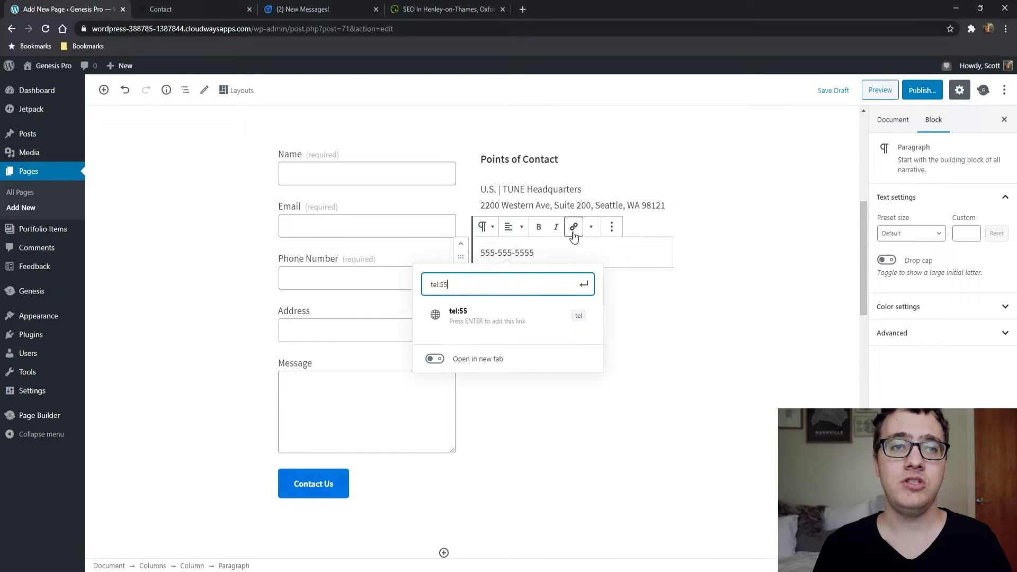
type("5")
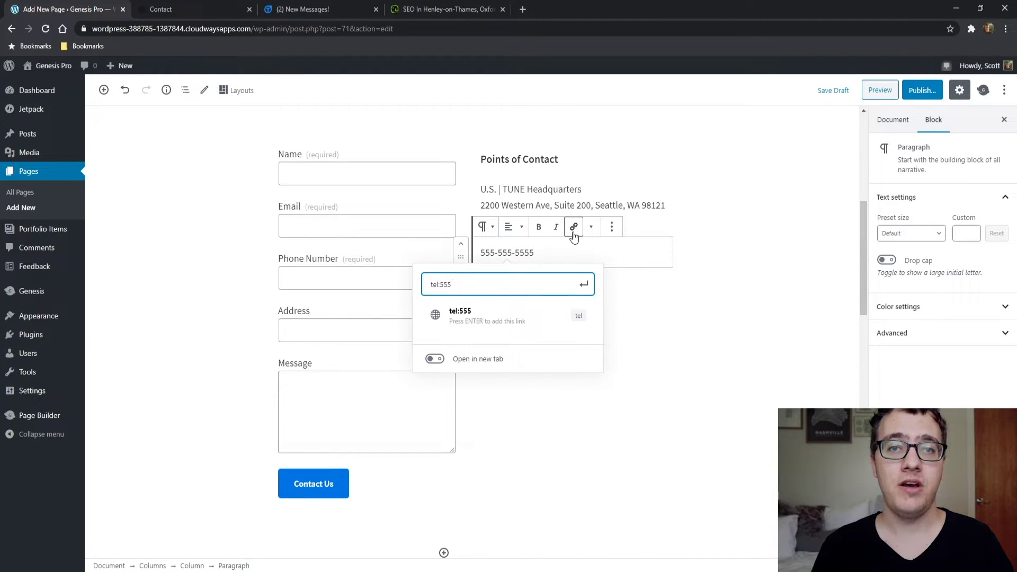
type("5555")
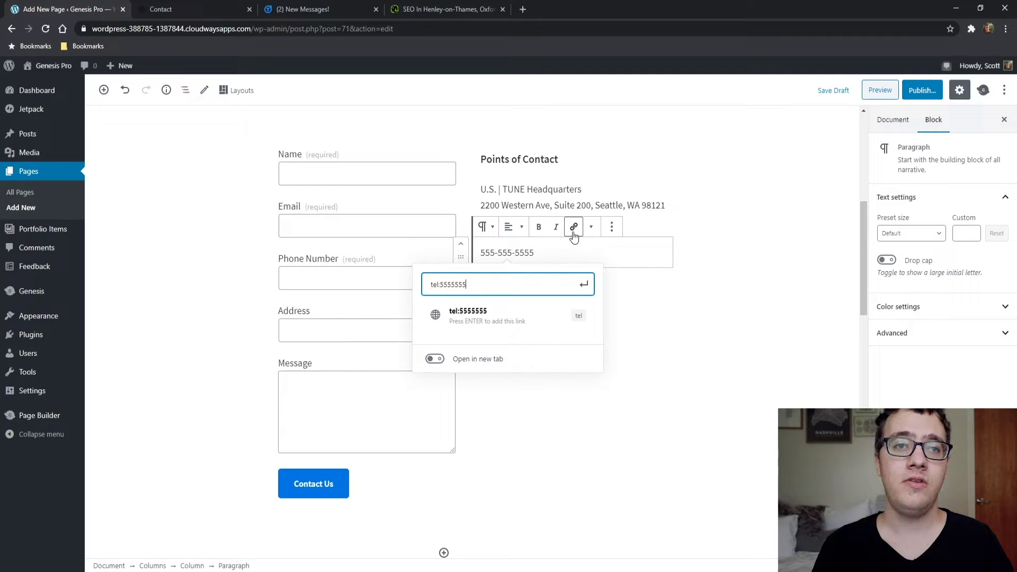
type("555")
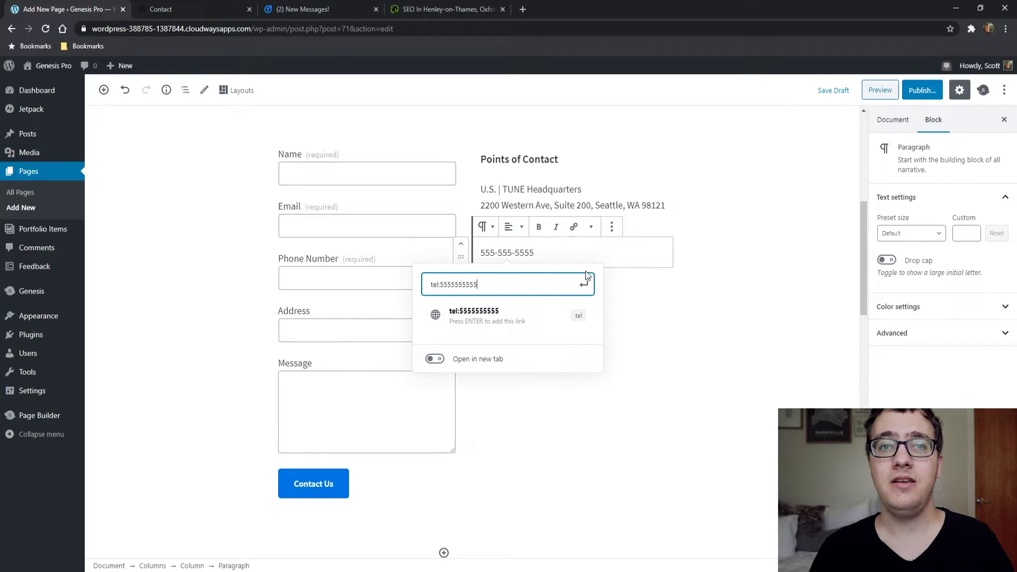
left_click(584, 283)
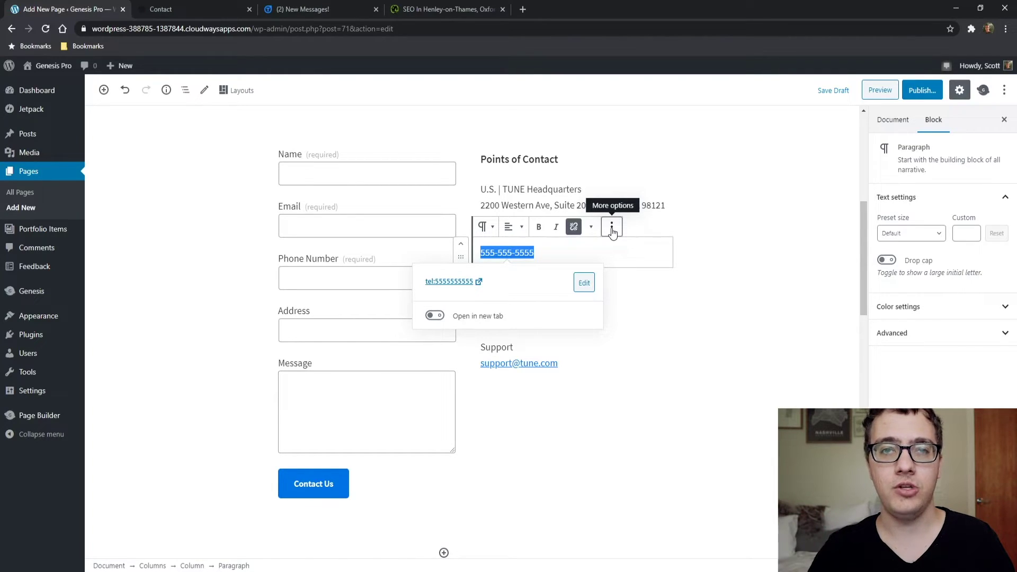
Step: Bring up the More options menu for the placeholder phone paragraph
left_click(611, 227)
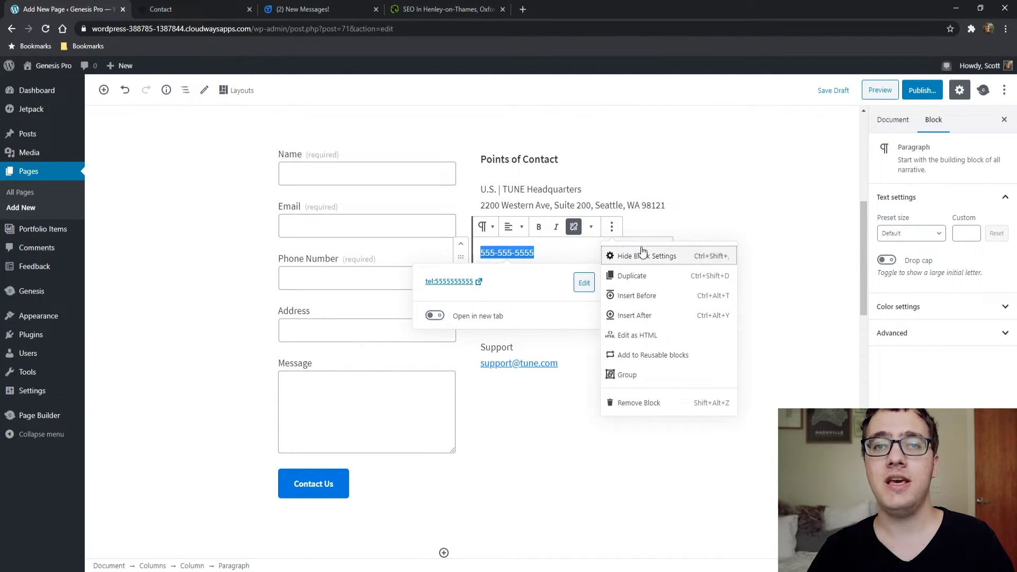
scroll(746, 282, "down", 1)
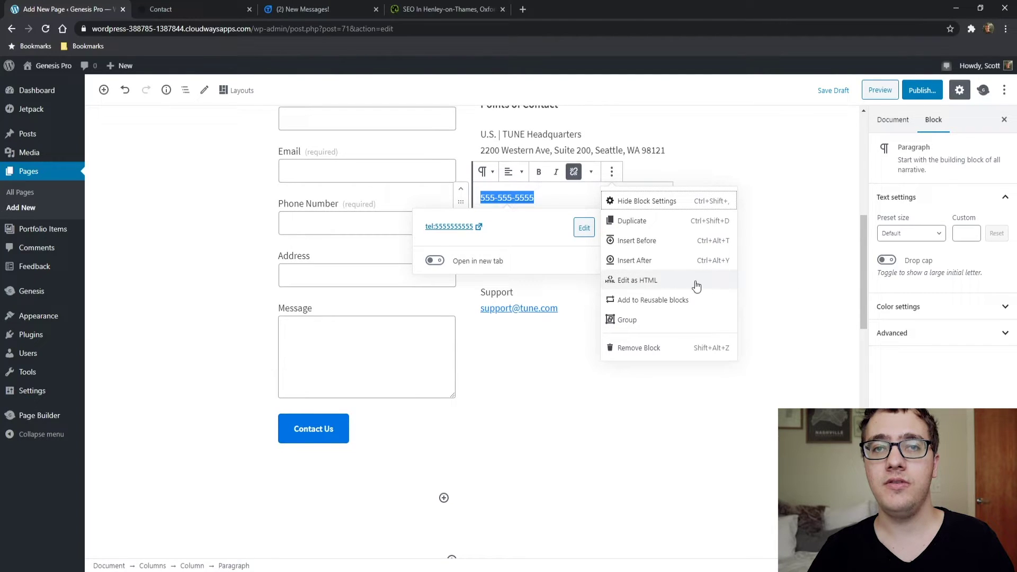
scroll(806, 286, "down", 1)
scroll(738, 249, "up", 4)
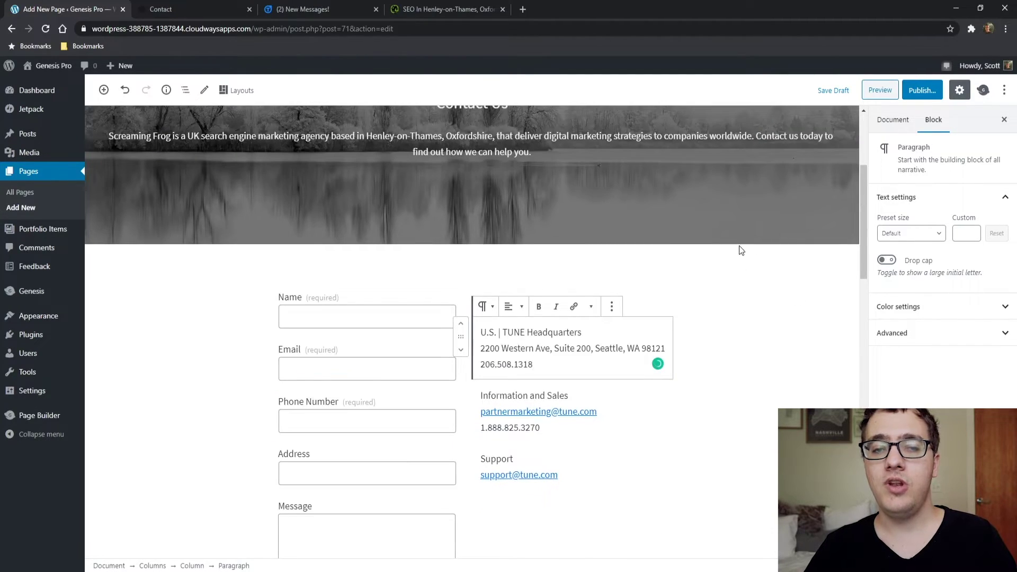
Step: Preview the Contact page, scroll through it, then switch to TUNE's Contact Us page for comparison
left_click(883, 94)
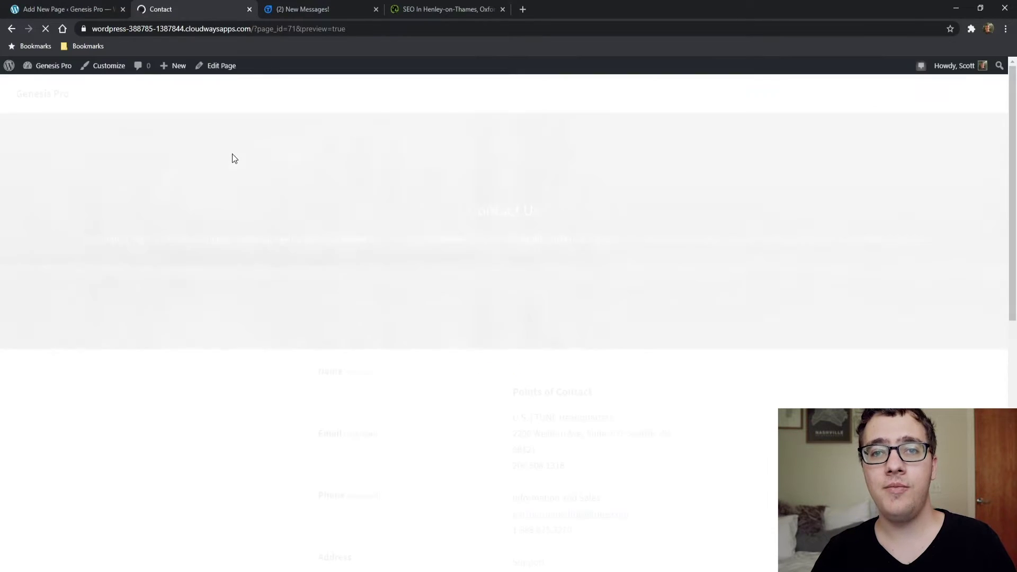
scroll(227, 196, "down", 2)
scroll(227, 202, "down", 2)
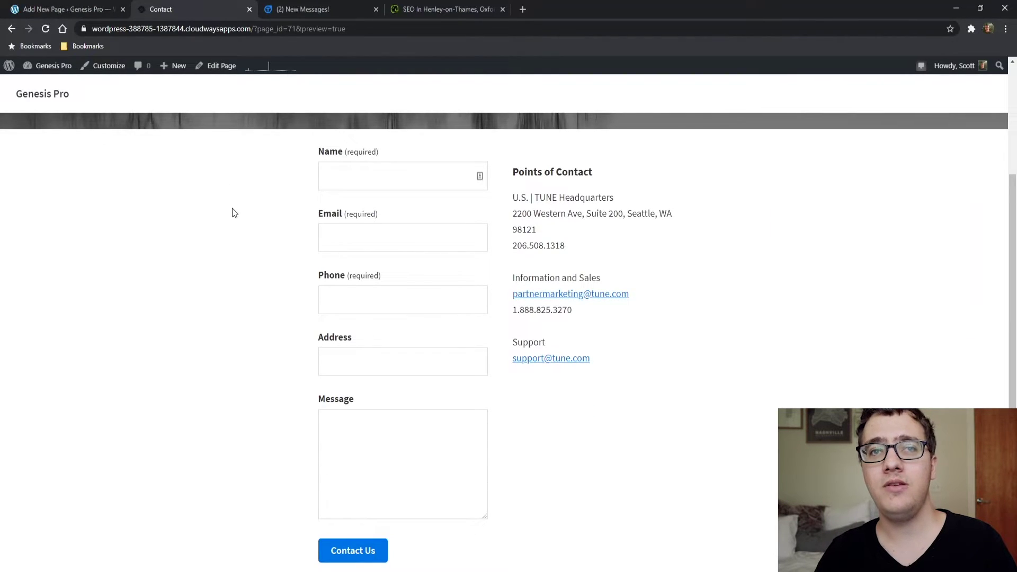
scroll(542, 209, "down", 1)
scroll(625, 243, "down", 1)
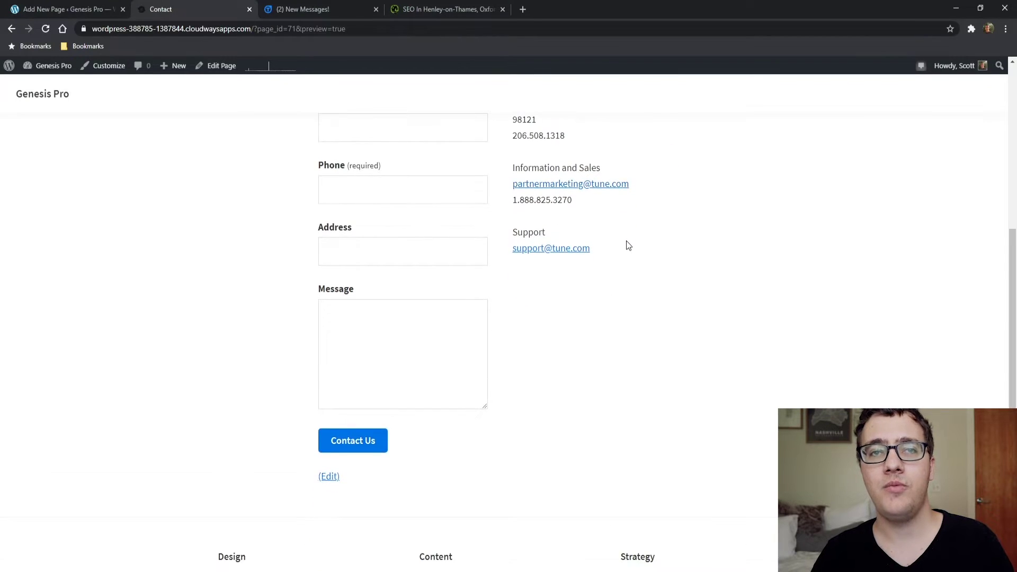
scroll(621, 227, "up", 2)
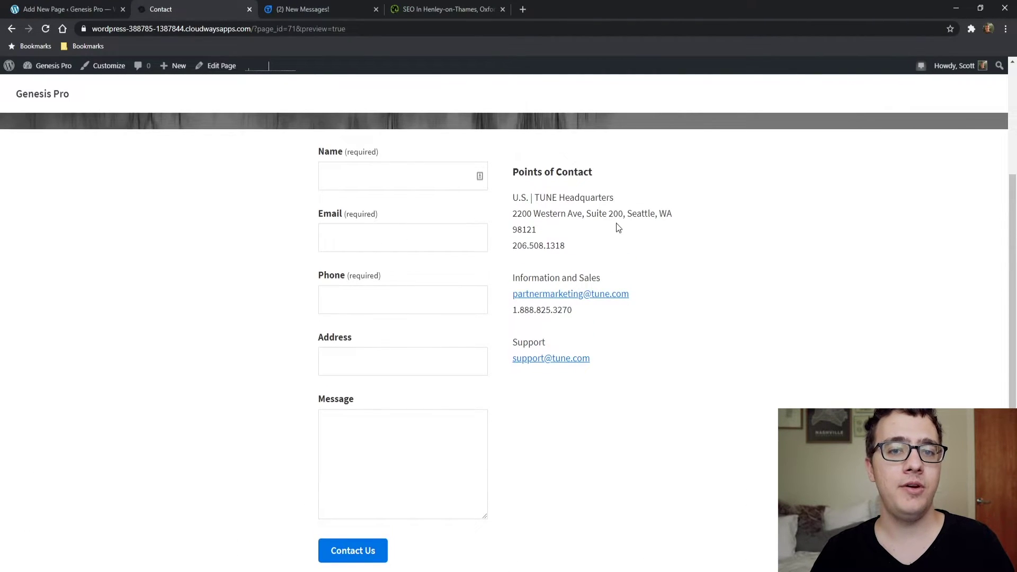
scroll(616, 223, "up", 1)
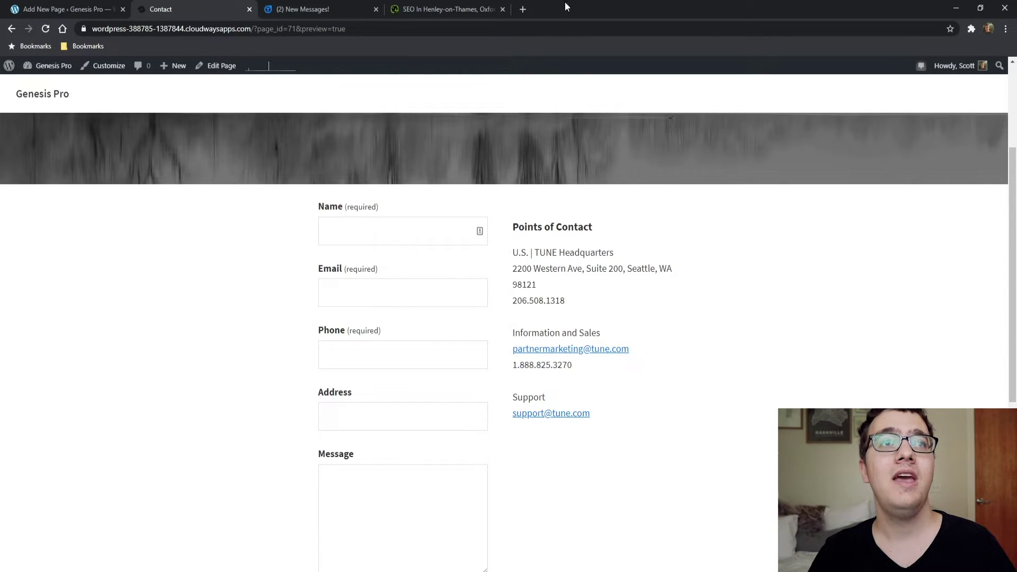
left_click(450, 9)
left_click(305, 7)
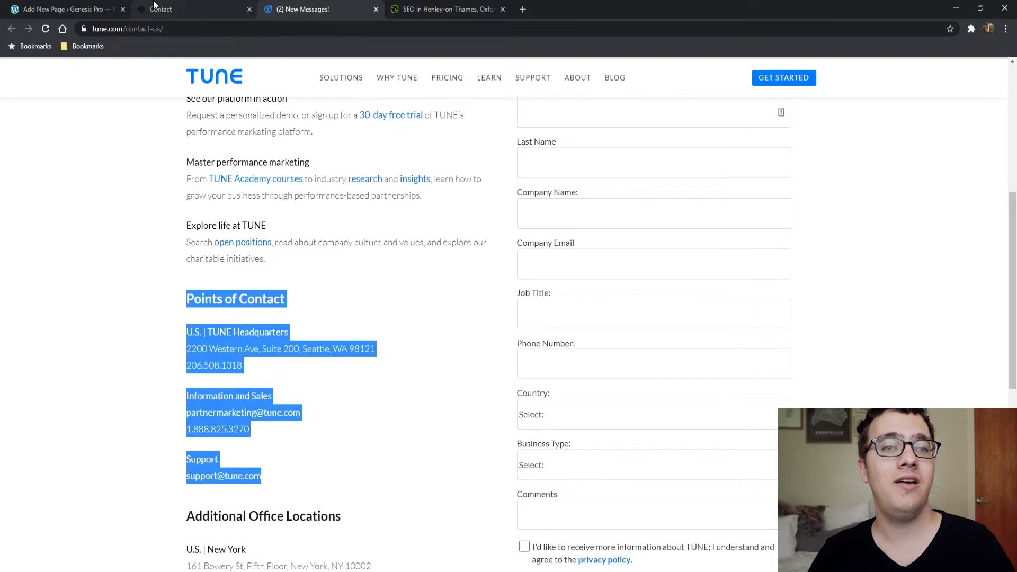
Step: Select the two-column Columns block and set its alignment to Wide width
left_click(80, 9)
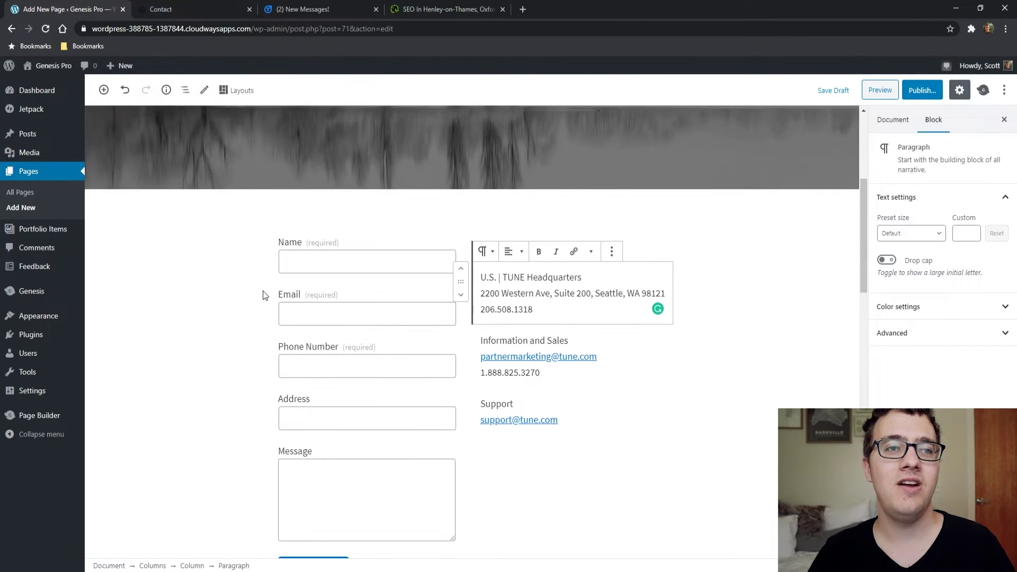
left_click(272, 245)
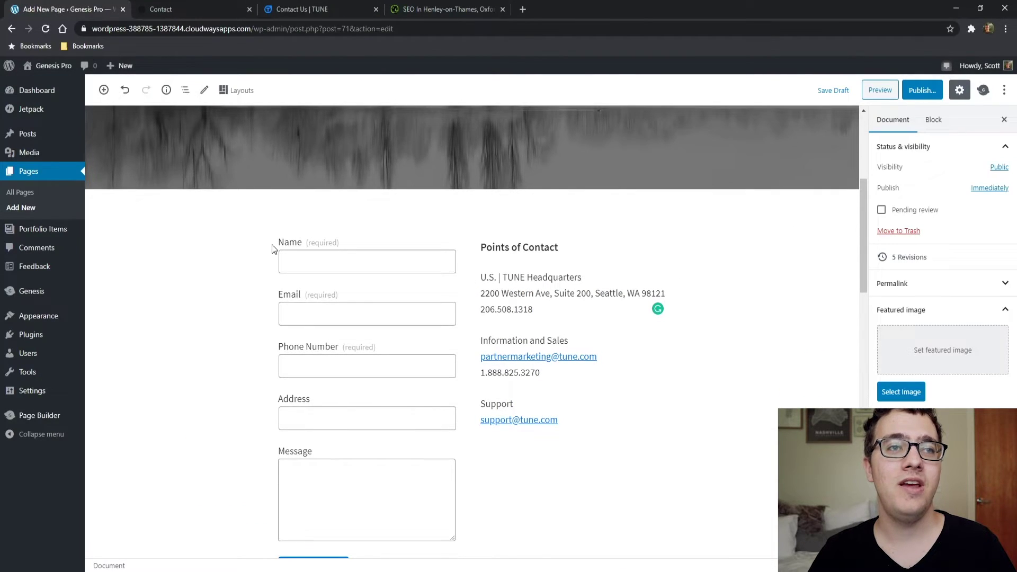
left_click(473, 255)
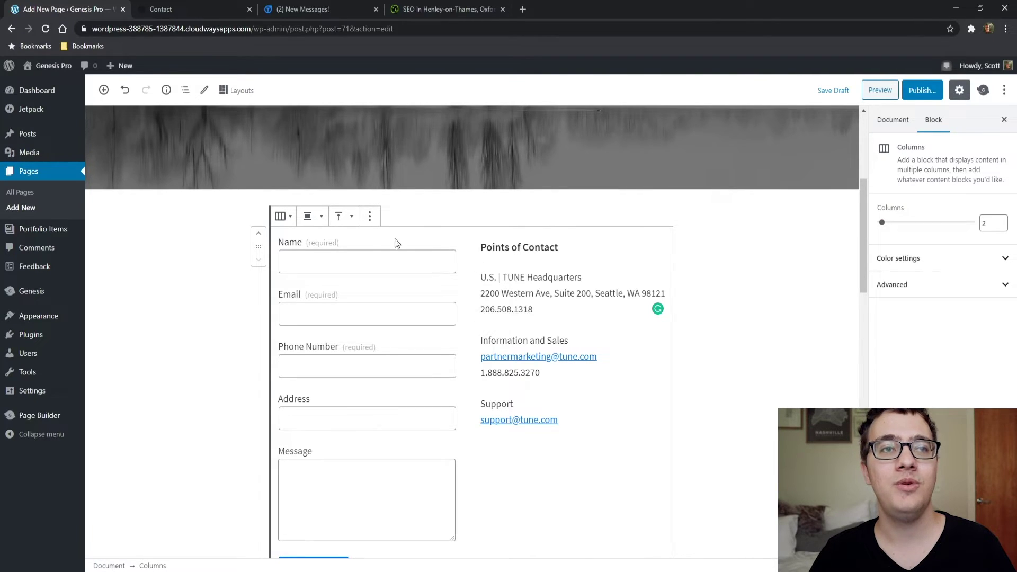
left_click(321, 219)
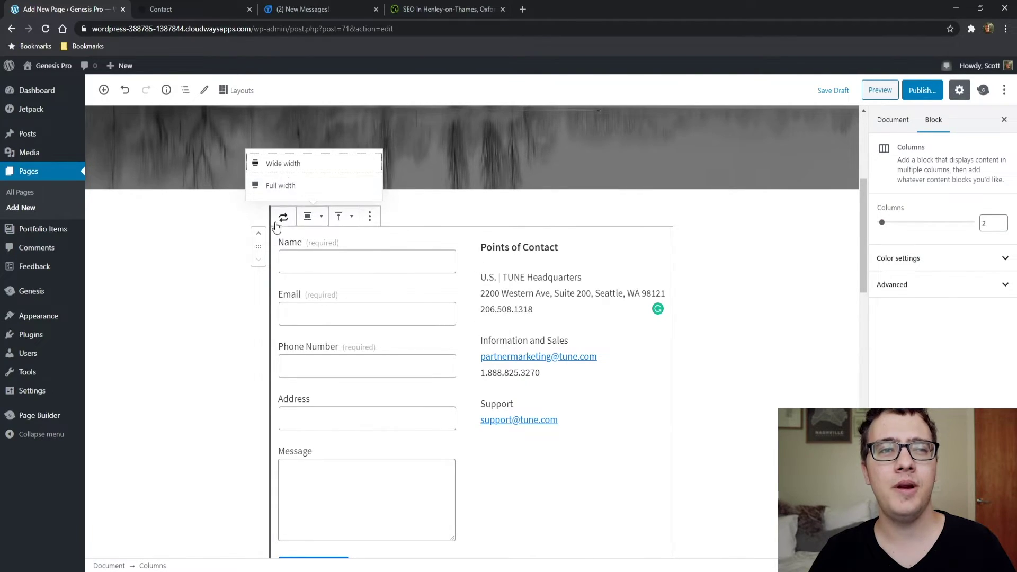
left_click(298, 174)
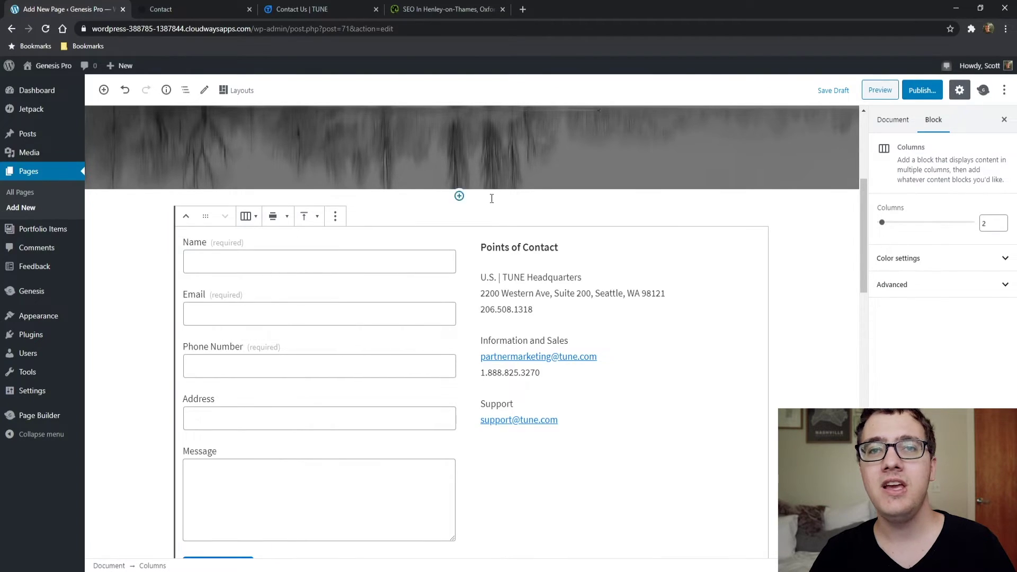
Step: Preview the page with the wide-width columns and scroll through it
left_click(880, 91)
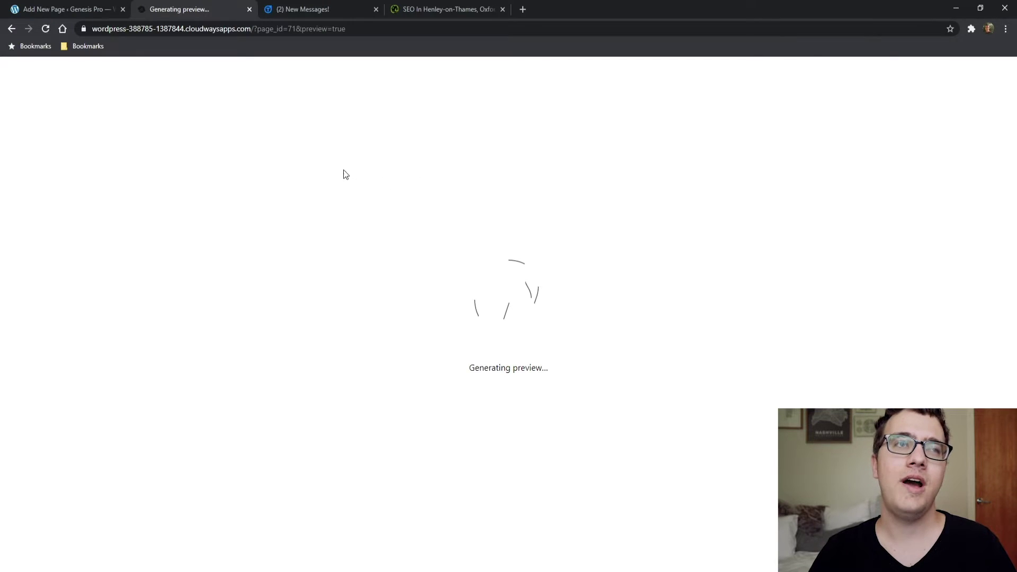
scroll(328, 196, "down", 3)
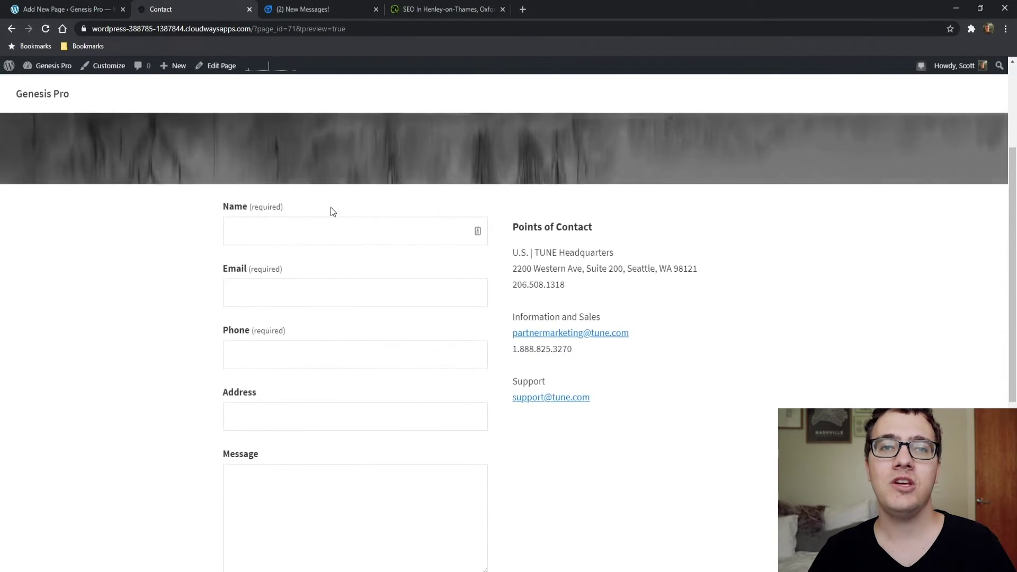
scroll(325, 215, "down", 6)
scroll(338, 216, "up", 5)
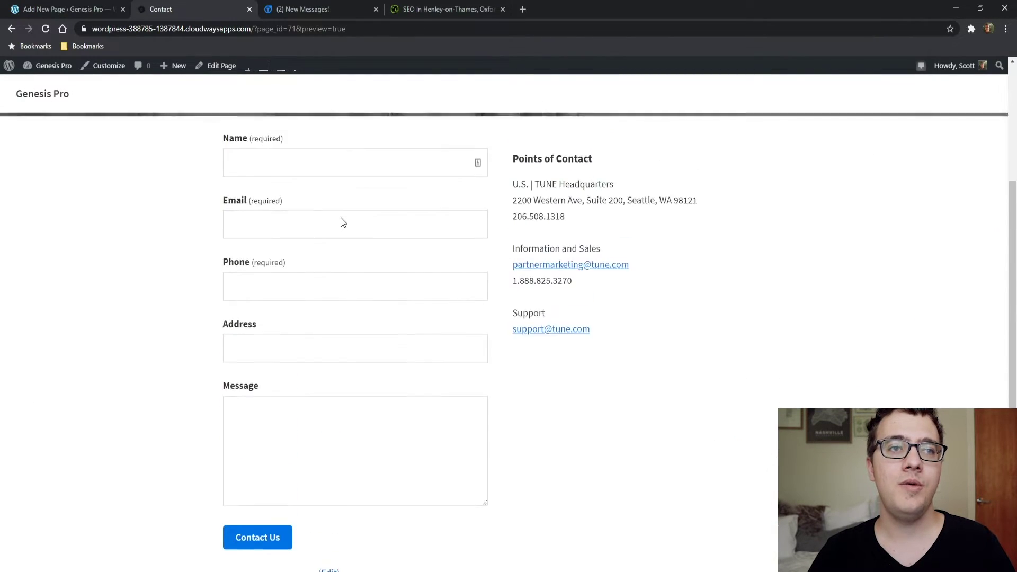
scroll(393, 220, "up", 3)
scroll(393, 220, "down", 8)
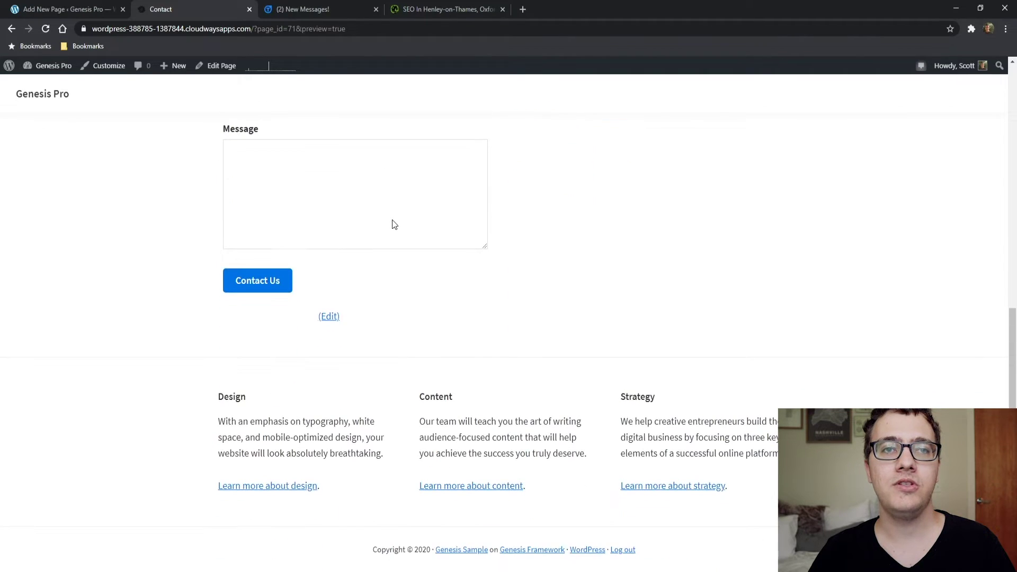
scroll(393, 221, "up", 2)
Step: Set the Columns block to Full width and preview the page again
key("ctrl+shift+Tab")
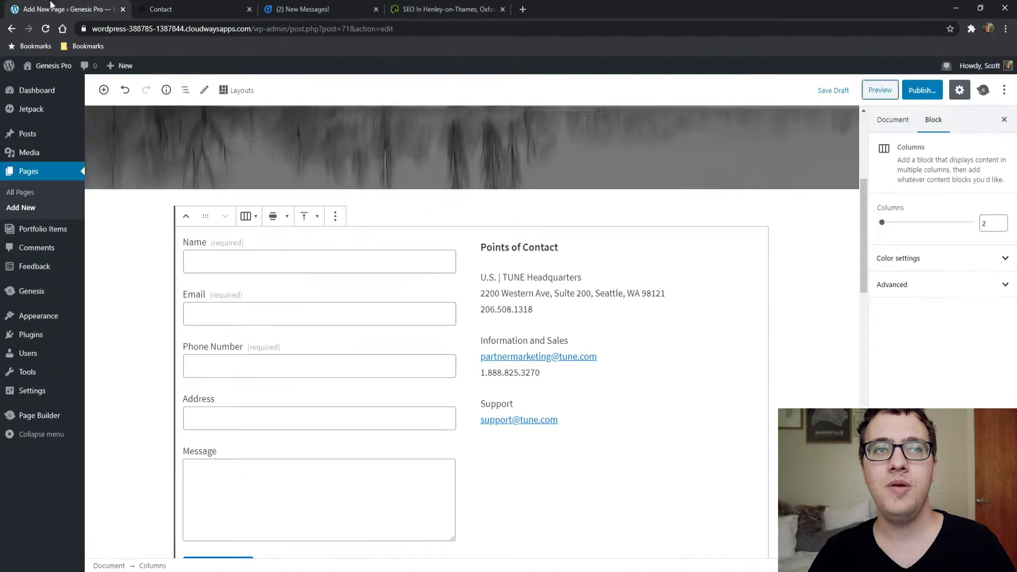
left_click(273, 219)
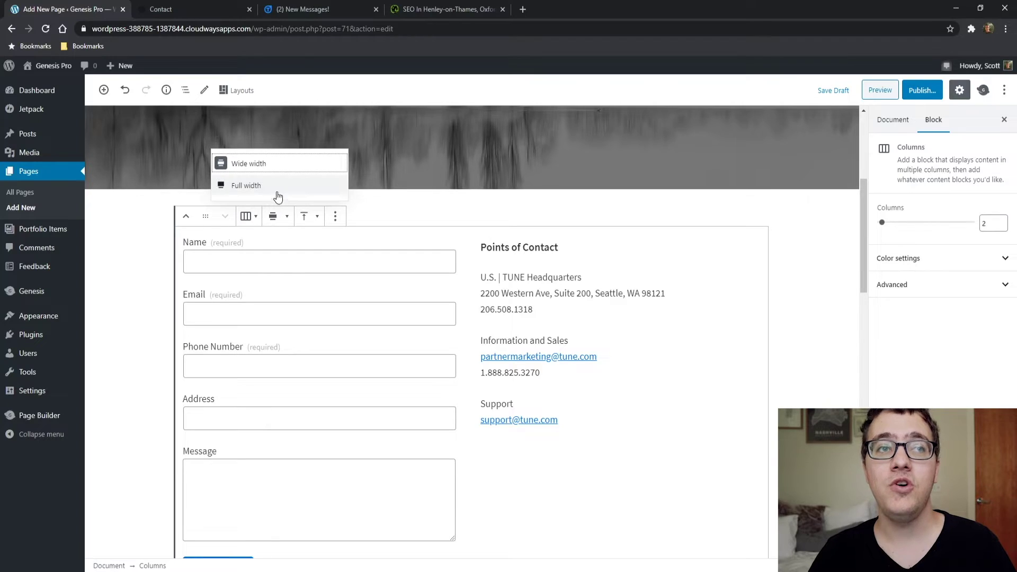
left_click(277, 185)
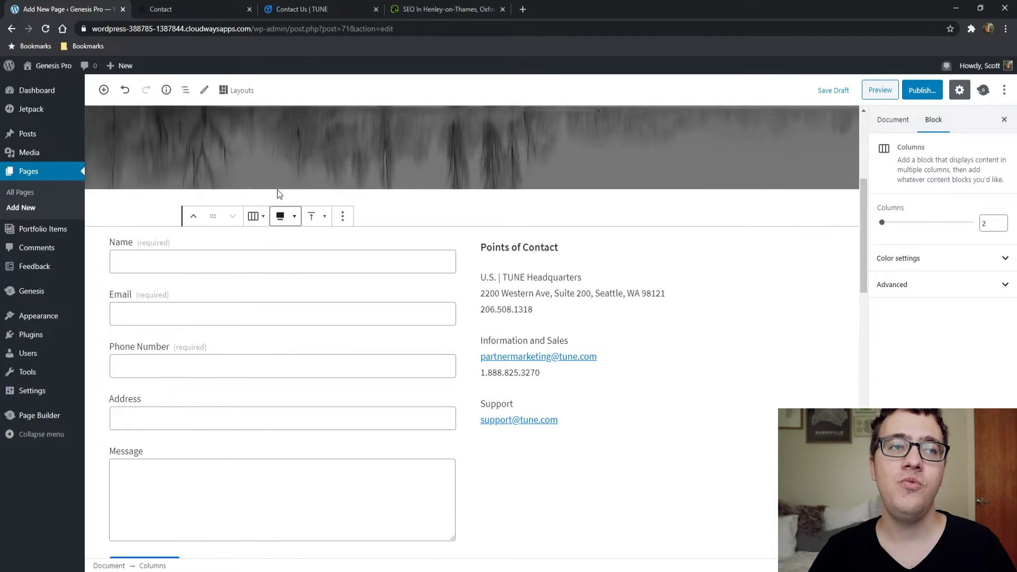
left_click(880, 90)
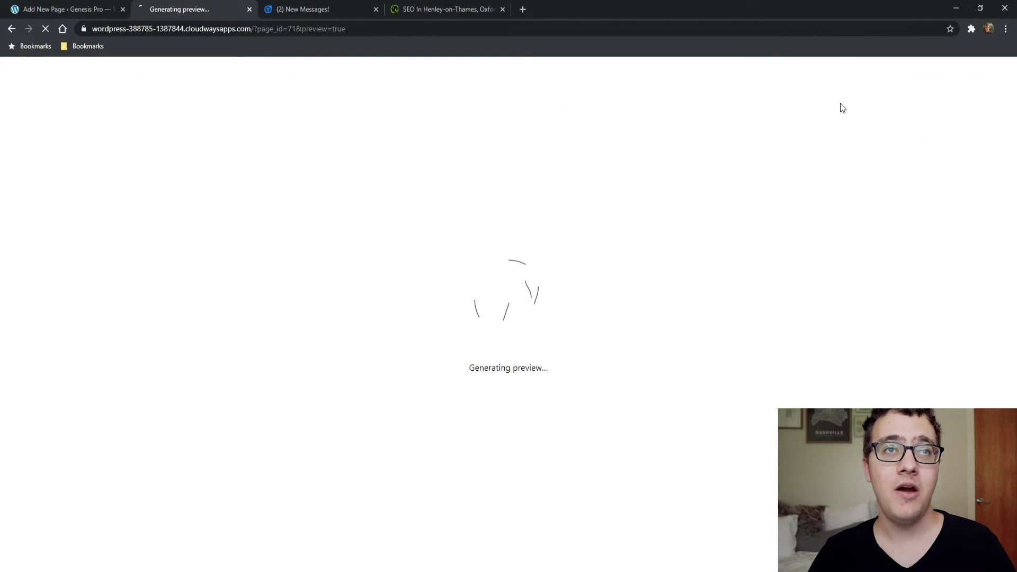
Step: Scroll through the full-width Contact page preview
scroll(577, 196, "down", 5)
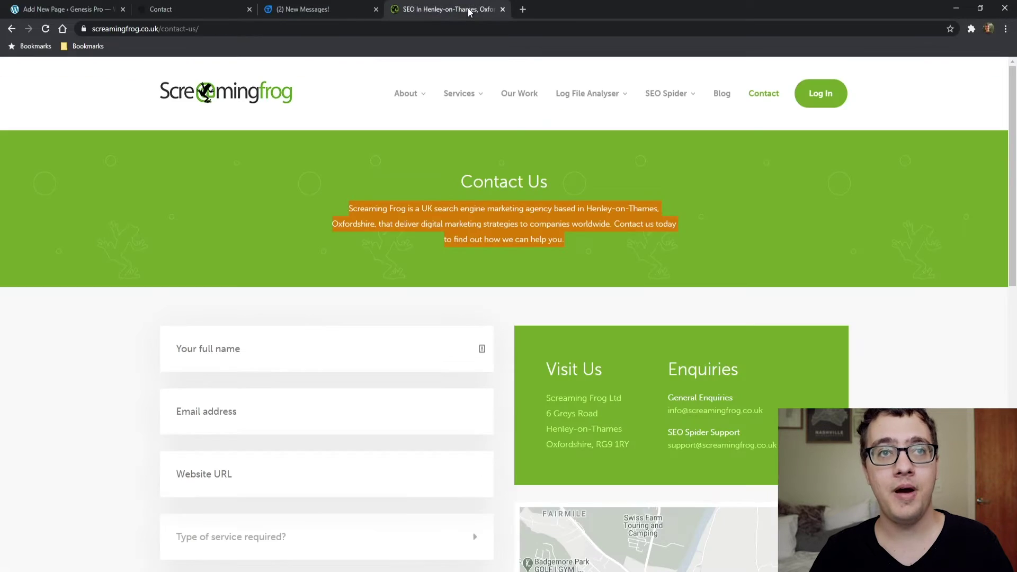
Step: Select Screaming Frog's Greys Road street address and search Google for it
scroll(631, 234, "down", 3)
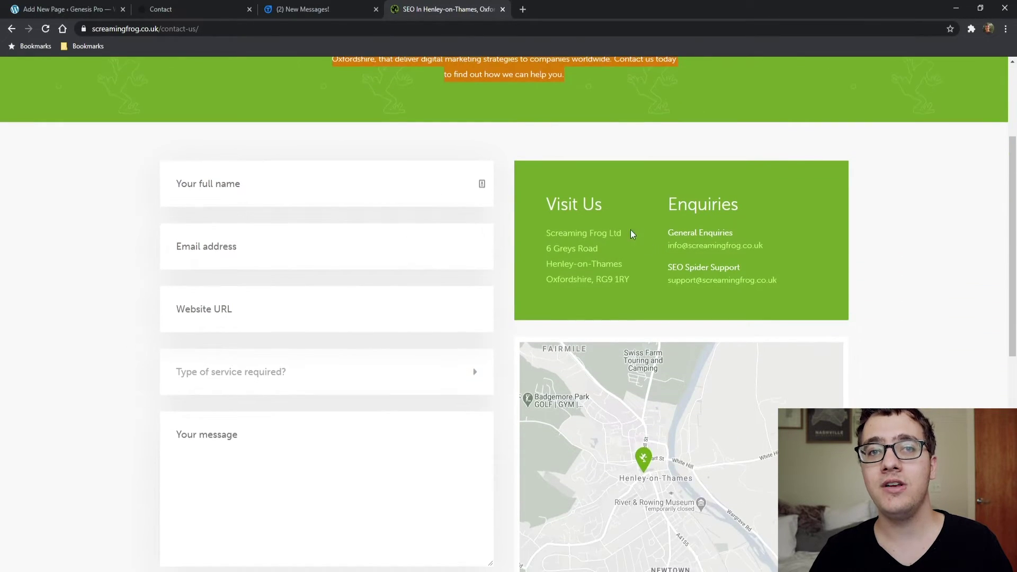
left_click_drag(634, 285, 535, 232)
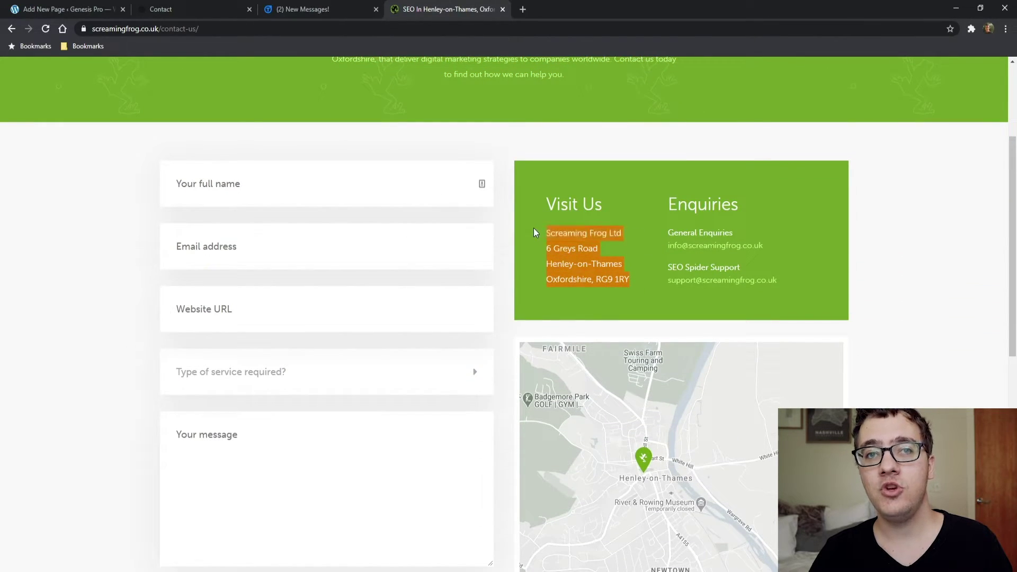
right_click(621, 258)
left_click(668, 278)
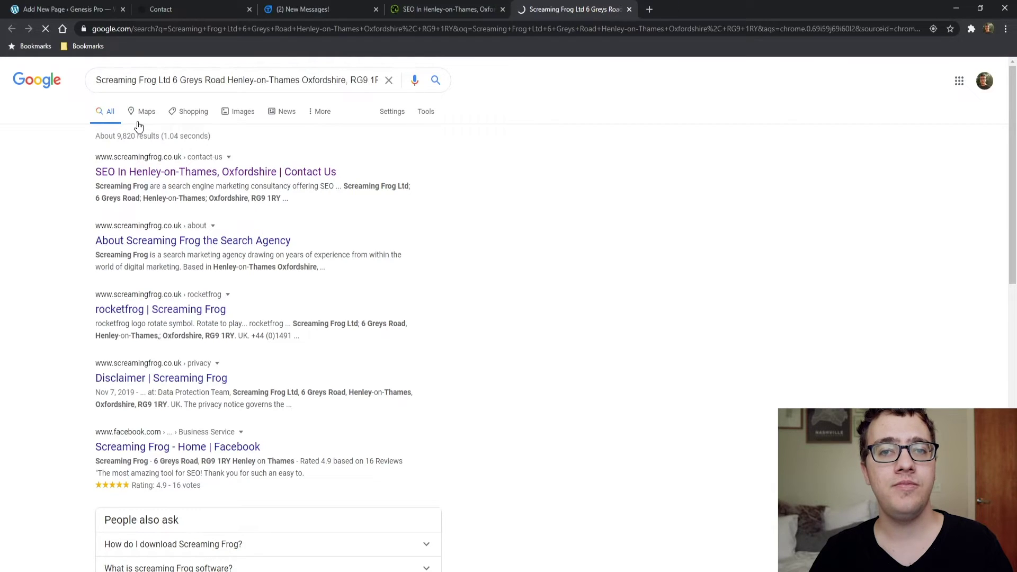
Step: Copy the Google Maps embed HTML for Screaming Frog's location and return to the WordPress editor
left_click(148, 118)
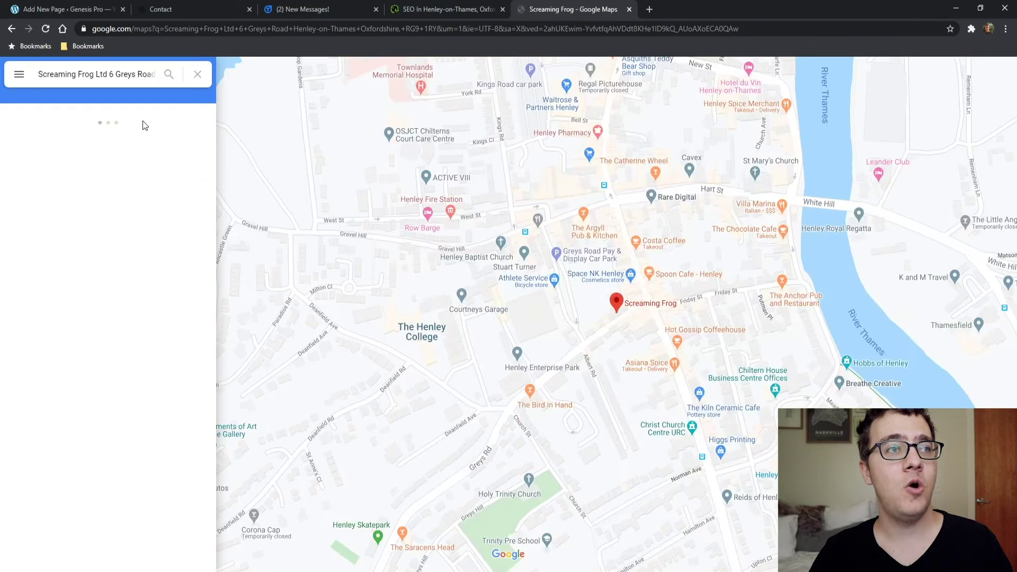
left_click(185, 268)
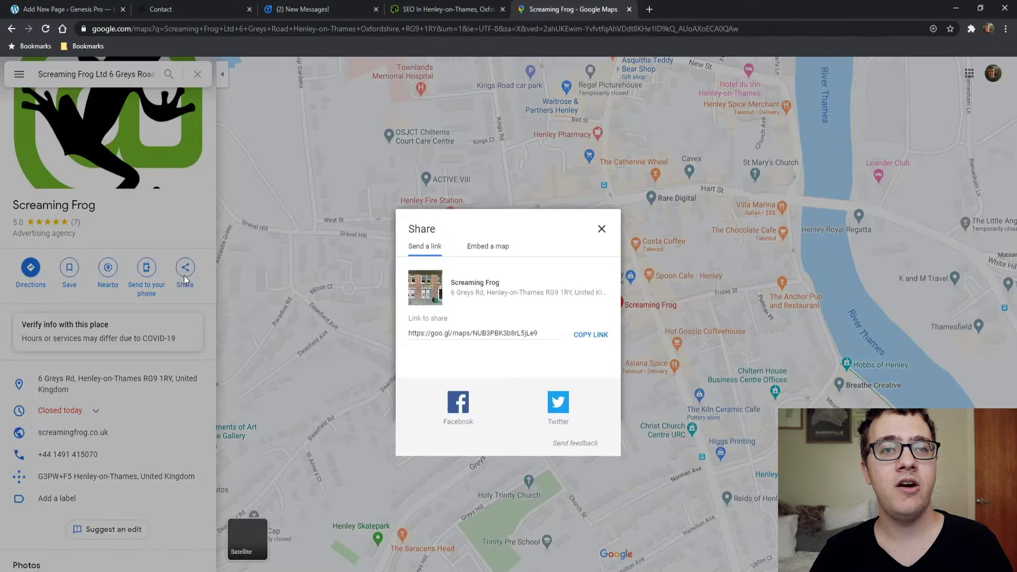
left_click(469, 245)
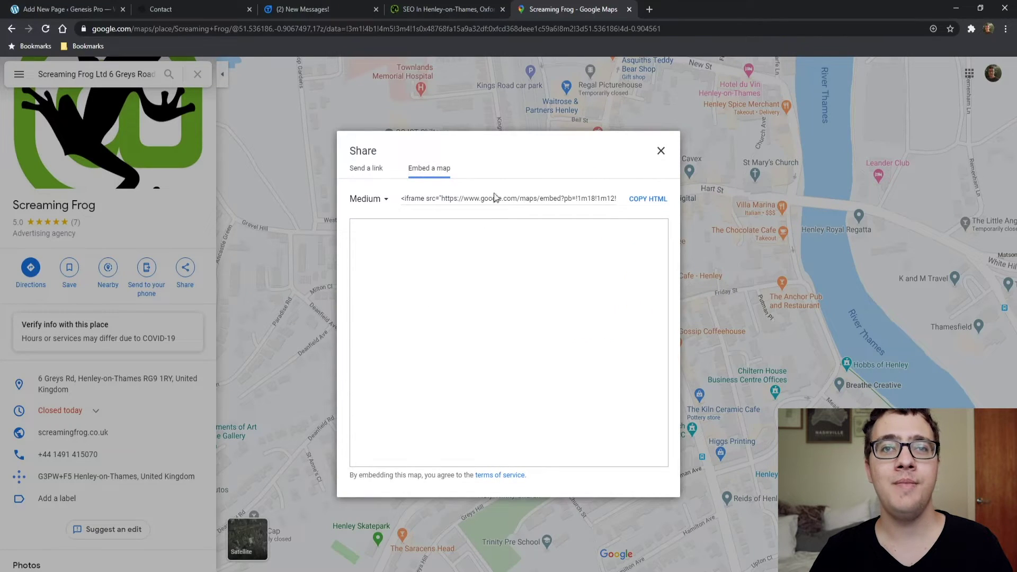
left_click(627, 198)
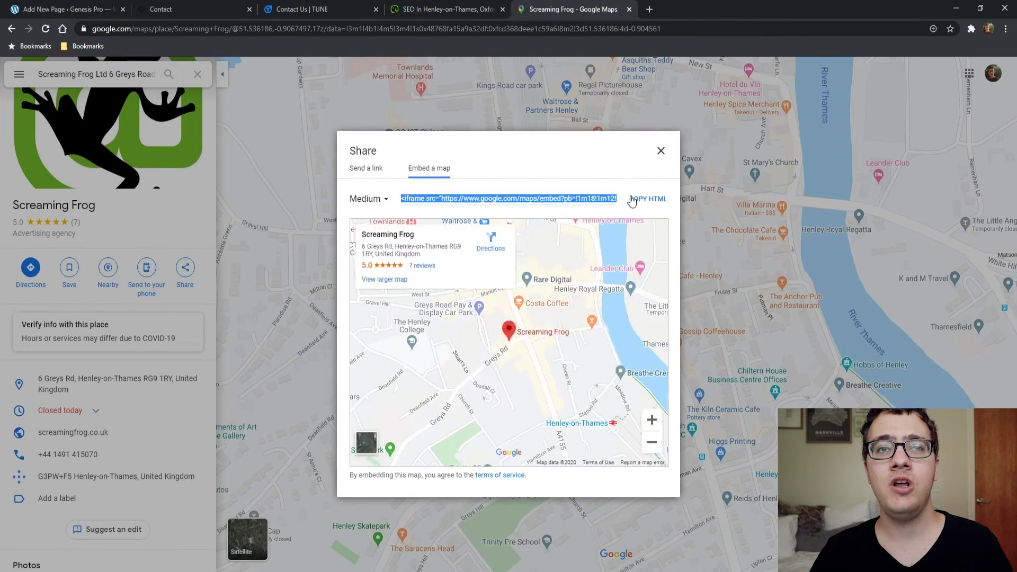
left_click(183, 5)
left_click(83, 9)
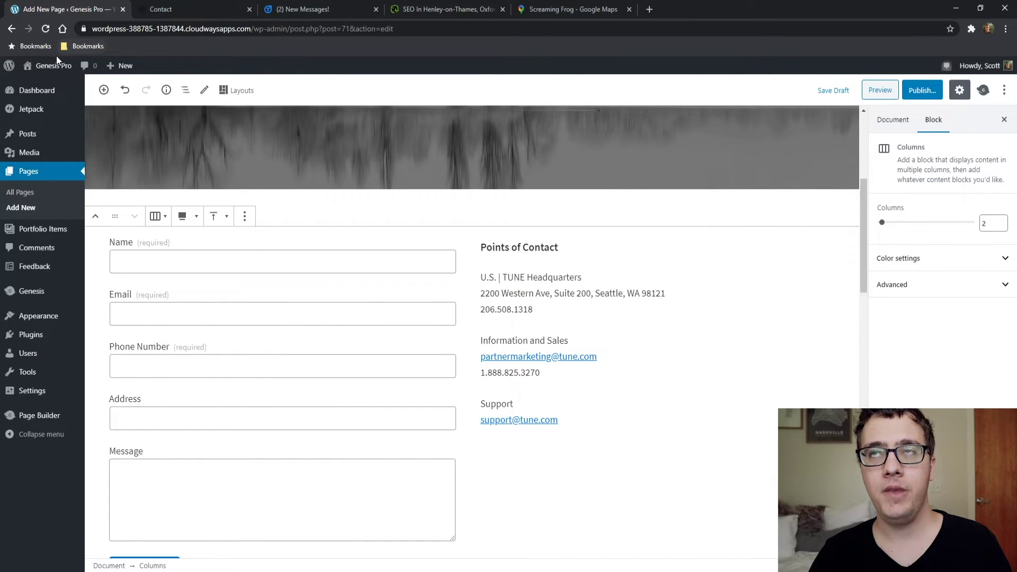
Step: Add a new empty block below the Support email and bring up the block inserter
mouse_move(44, 63)
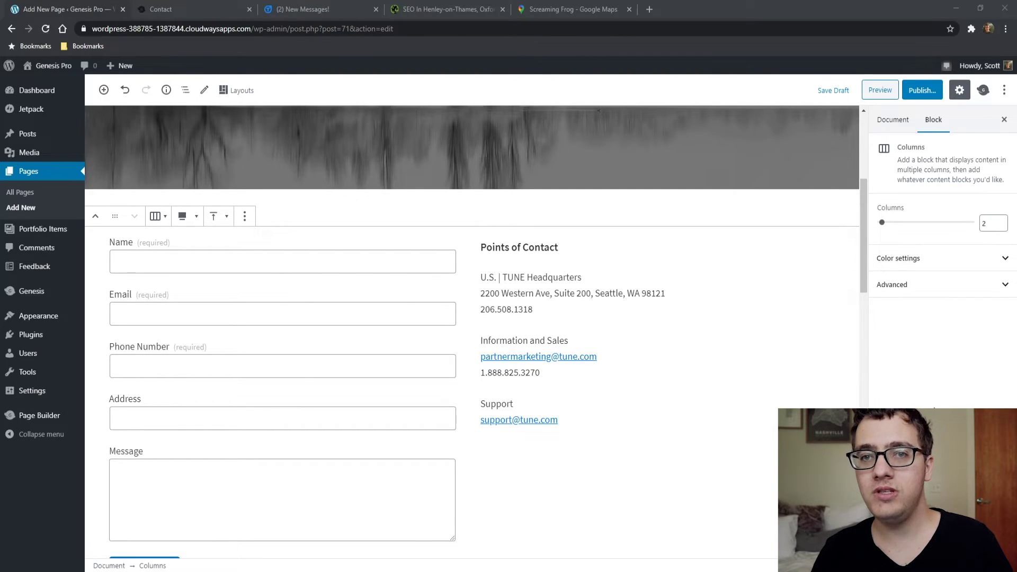
scroll(662, 297, "down", 3)
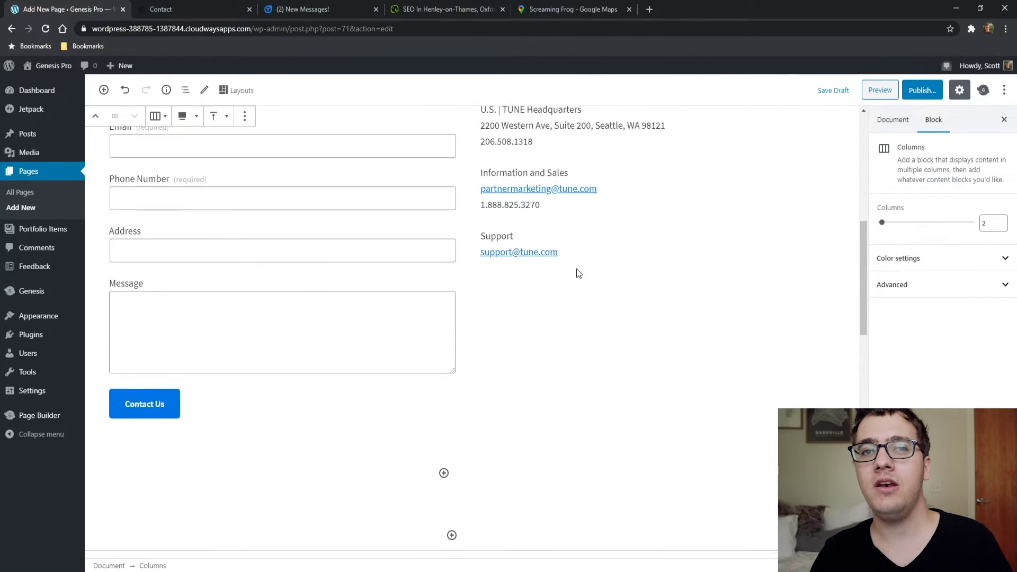
scroll(583, 249, "down", 1)
left_click(590, 203)
scroll(592, 204, "down", 1)
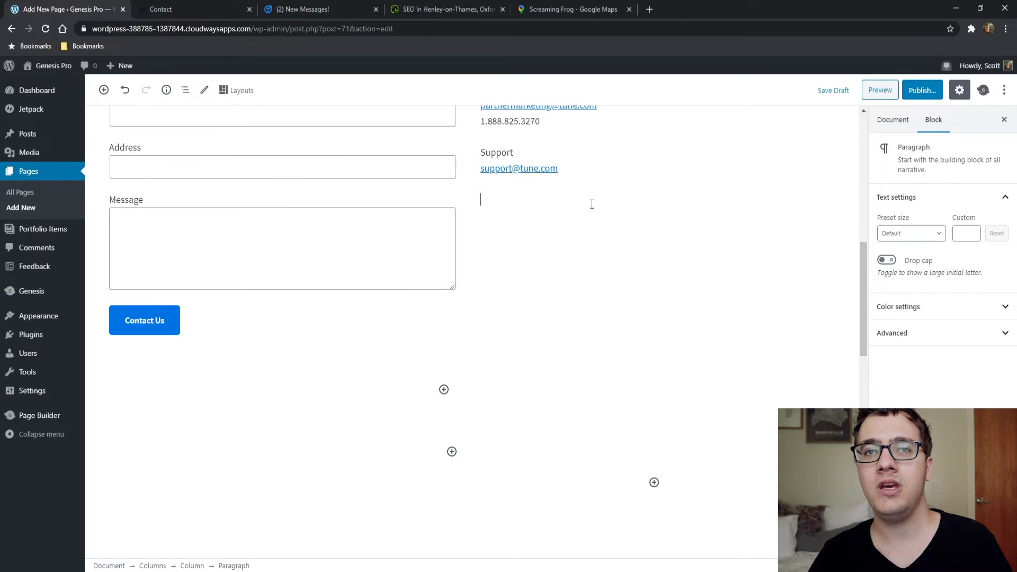
left_click(824, 198)
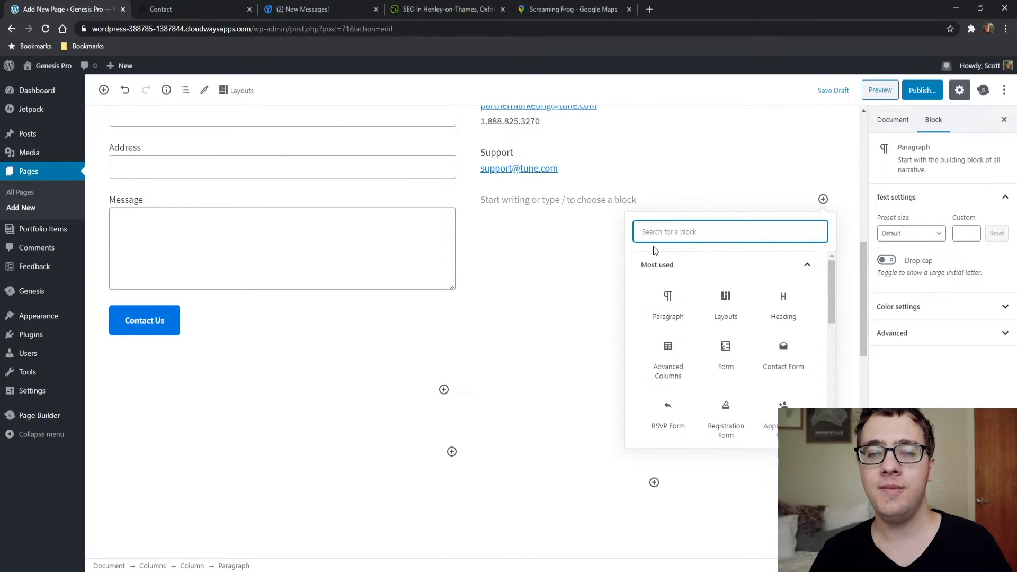
Step: Insert a Custom HTML block and paste the Google Map embed code
type("html")
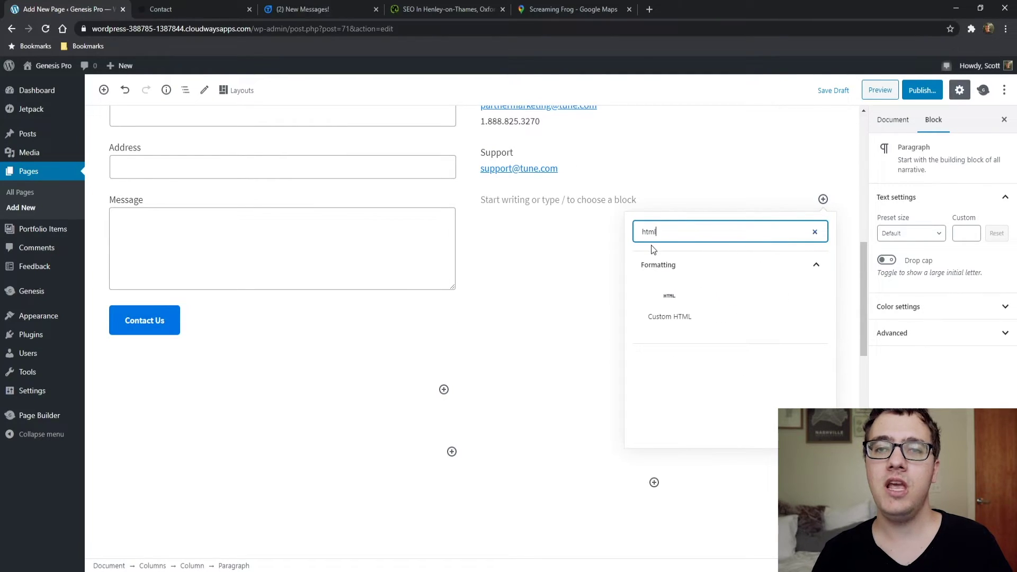
left_click(676, 309)
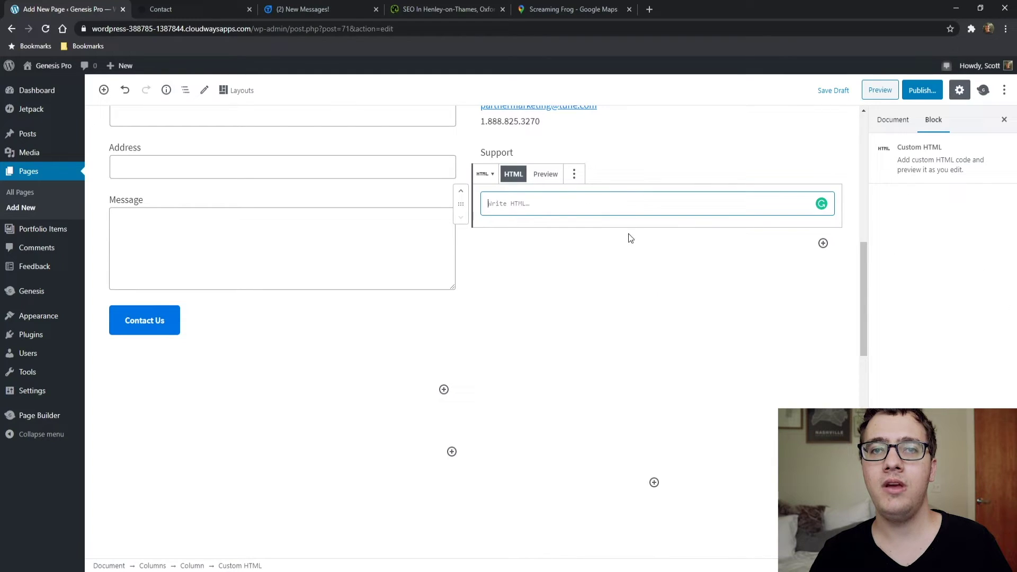
key("ctrl+v")
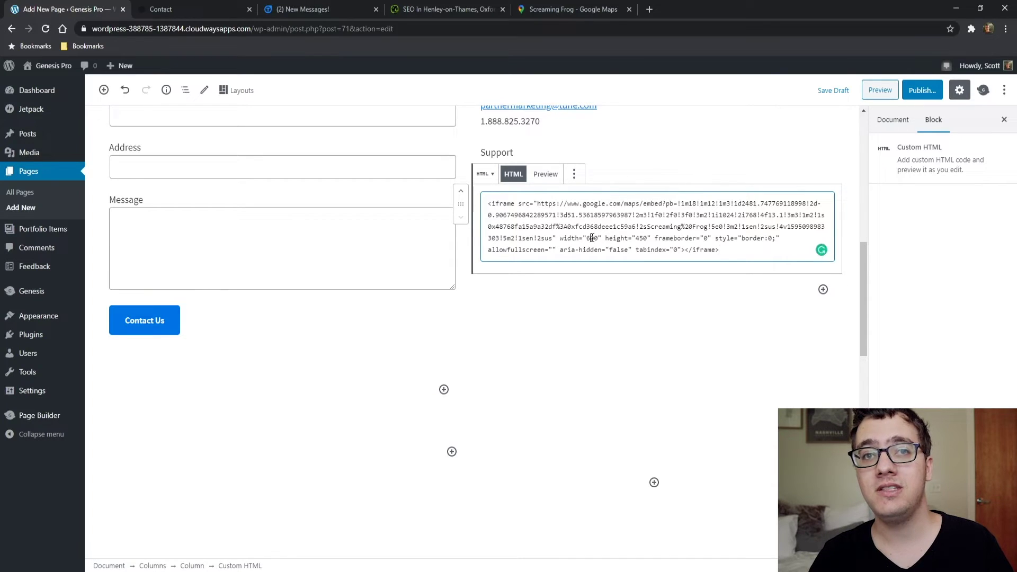
Step: Change the map iframe width from 600 to 100% and height from 450 to 400, then preview
double_click(593, 238)
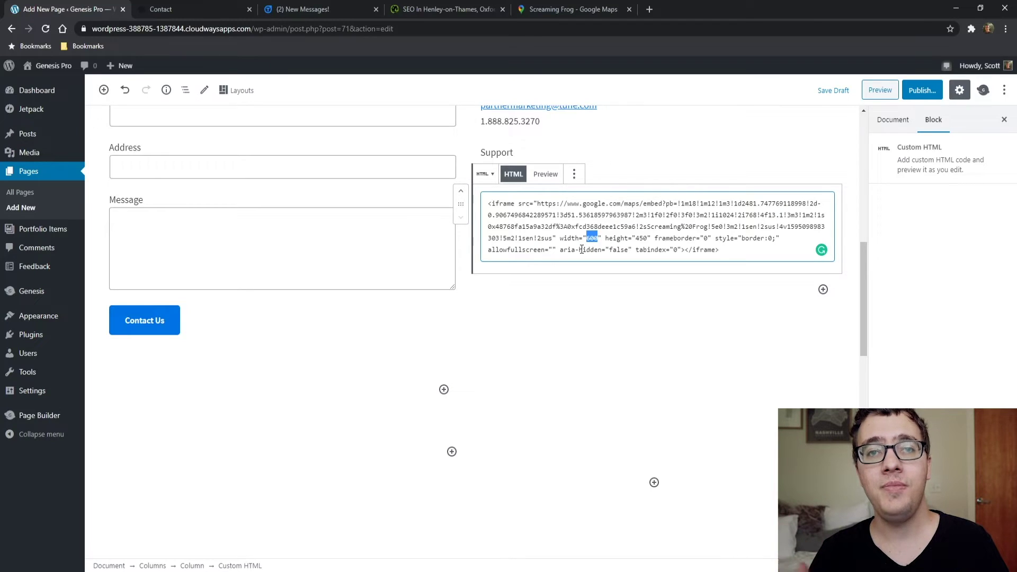
type("100")
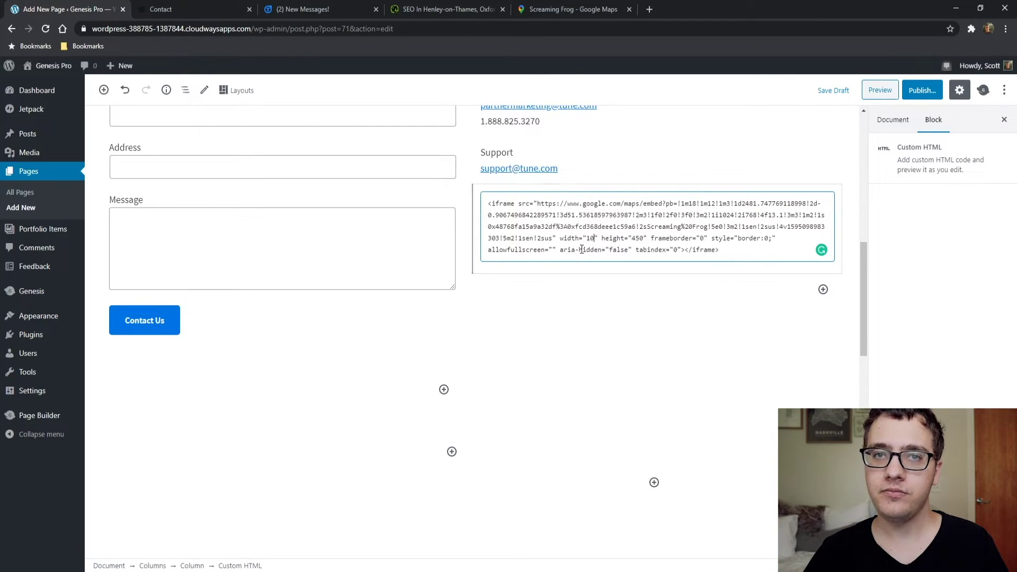
type("%")
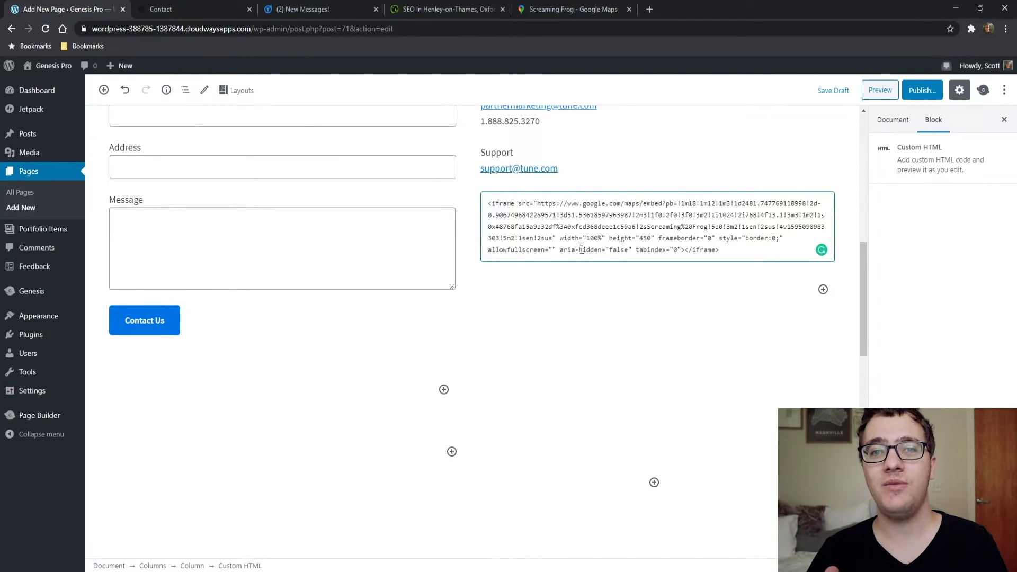
double_click(645, 238)
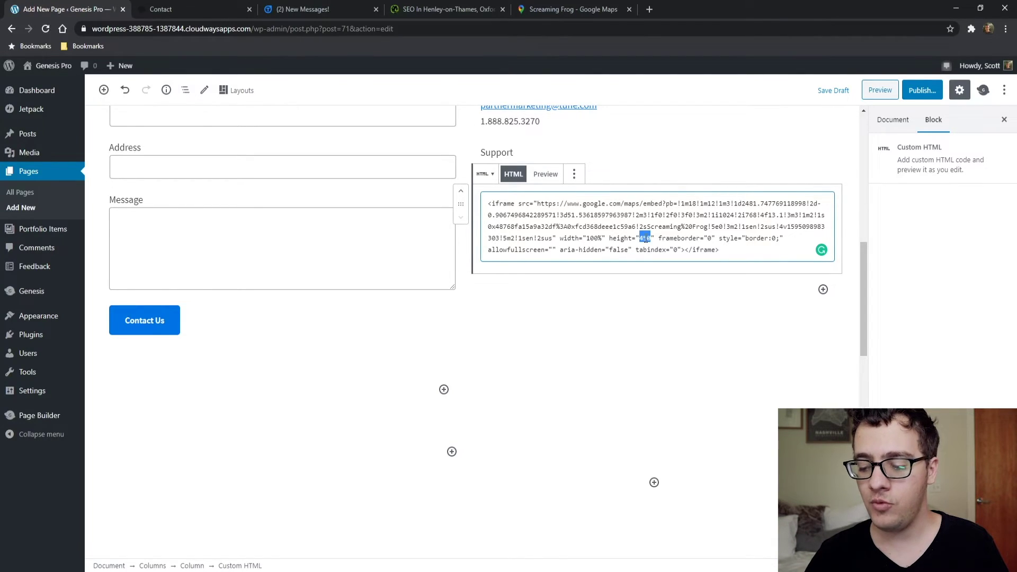
type("400")
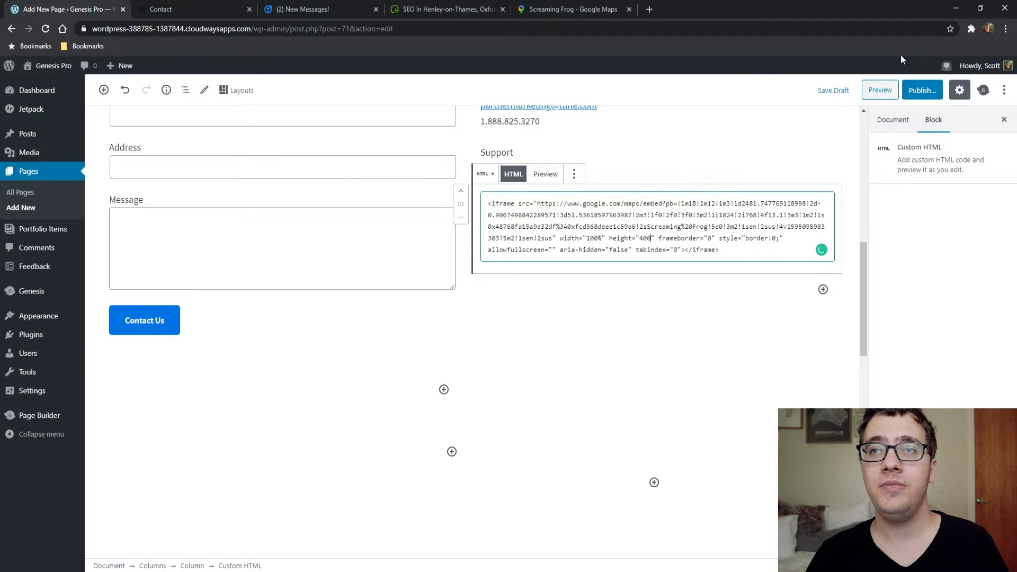
left_click(880, 90)
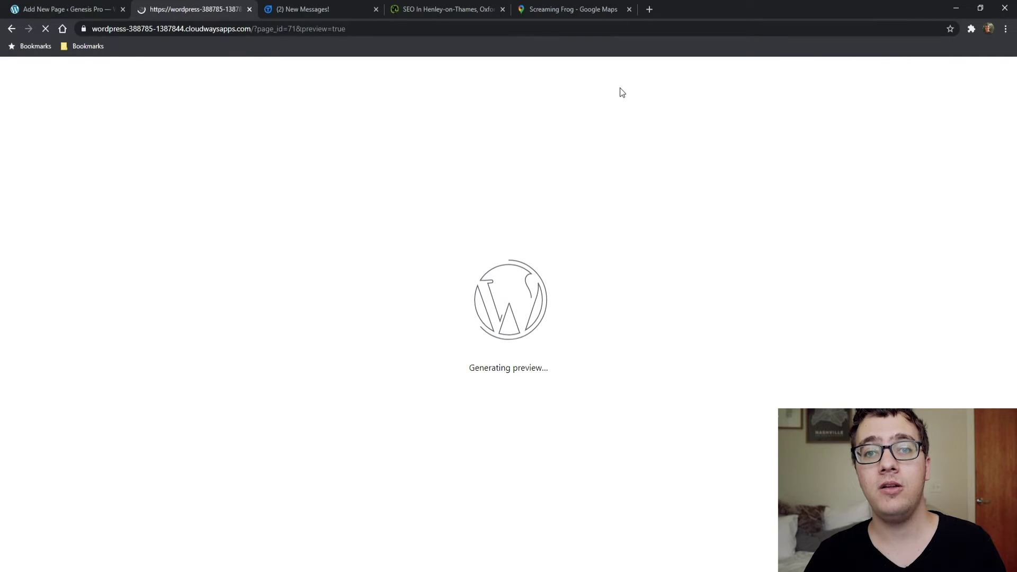
Step: Scroll the preview down to the Screaming Frog map below the support email, then return to the editor
scroll(655, 193, "down", 7)
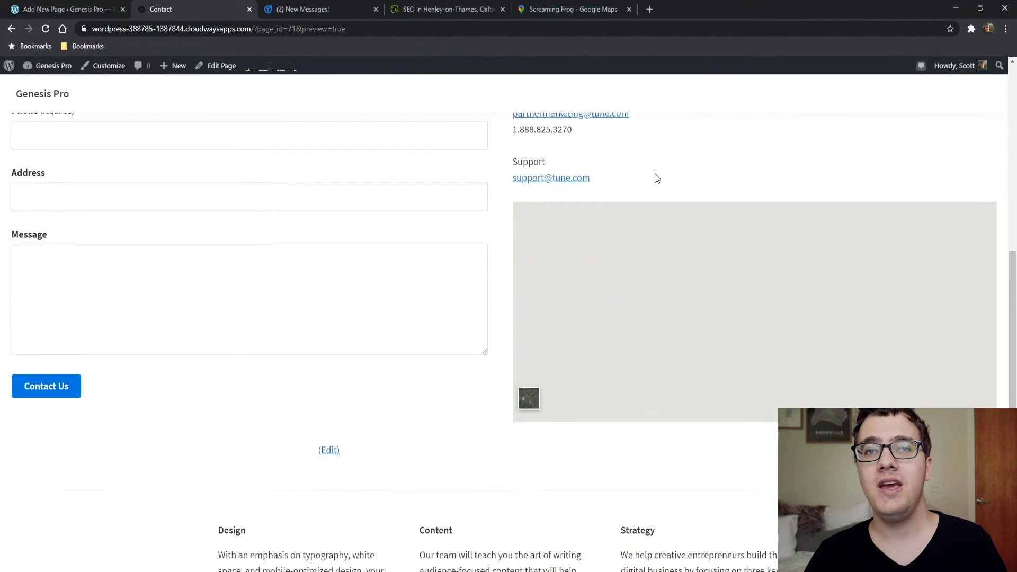
scroll(656, 180, "down", 1)
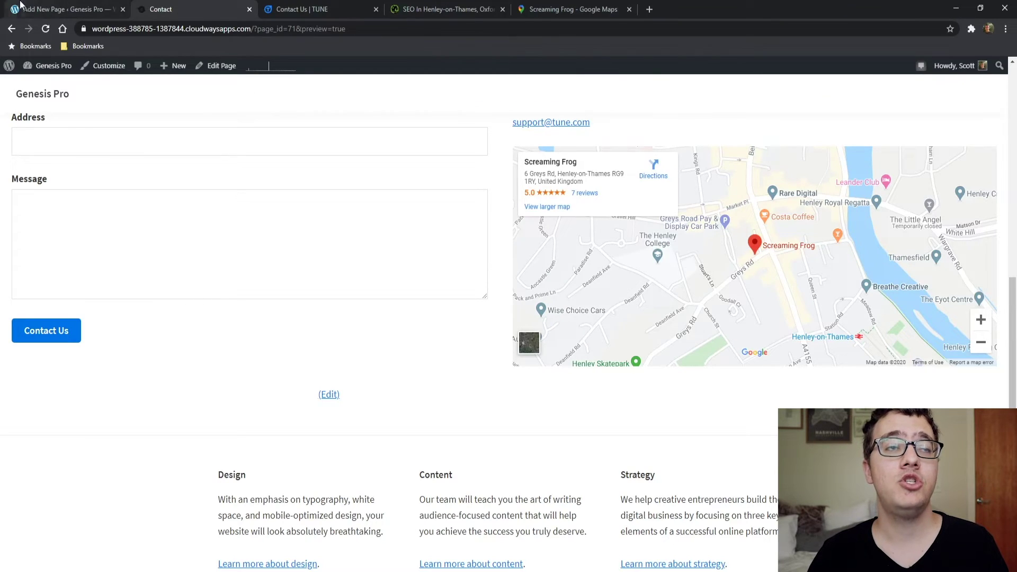
left_click(62, 9)
Step: Add an empty paragraph below the map code and look at the Columns layout's transform options
left_click(453, 286)
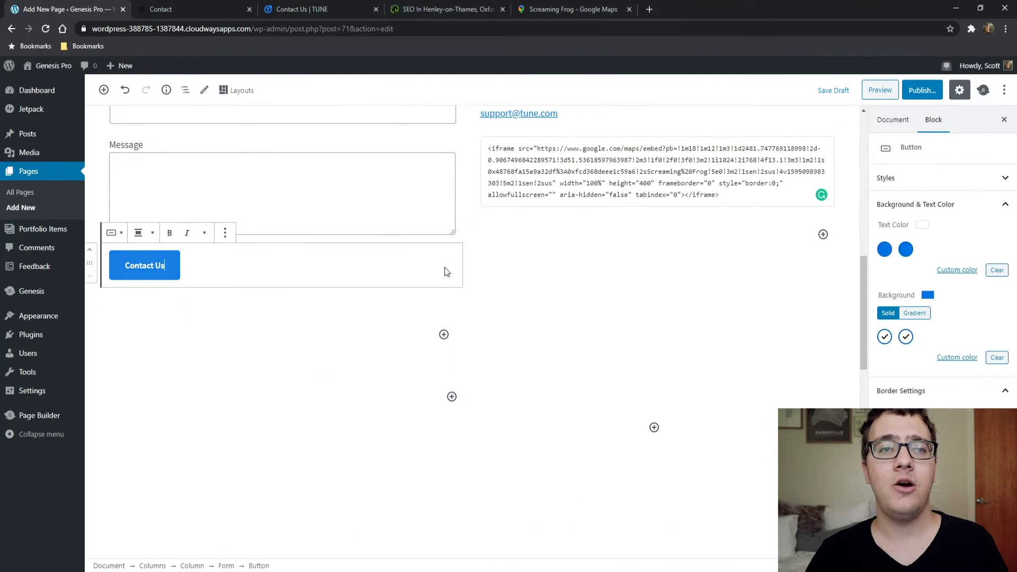
left_click(441, 311)
scroll(441, 311, "up", 6)
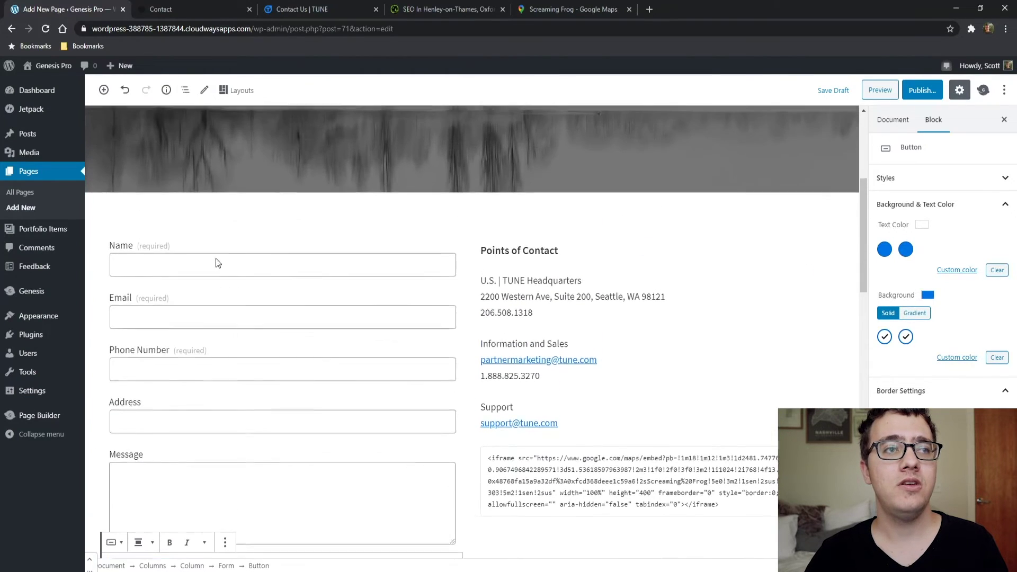
left_click(465, 255)
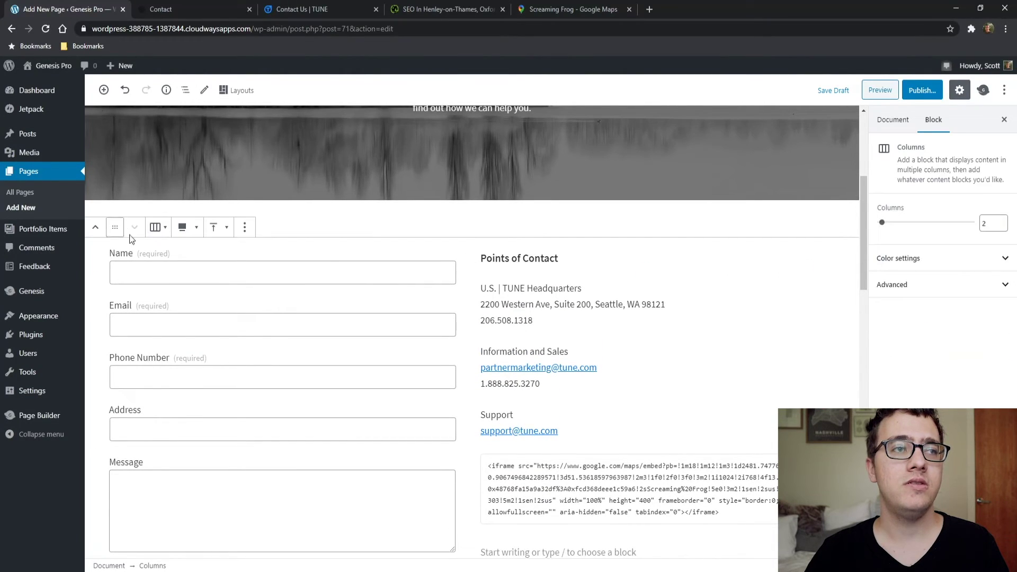
left_click(155, 228)
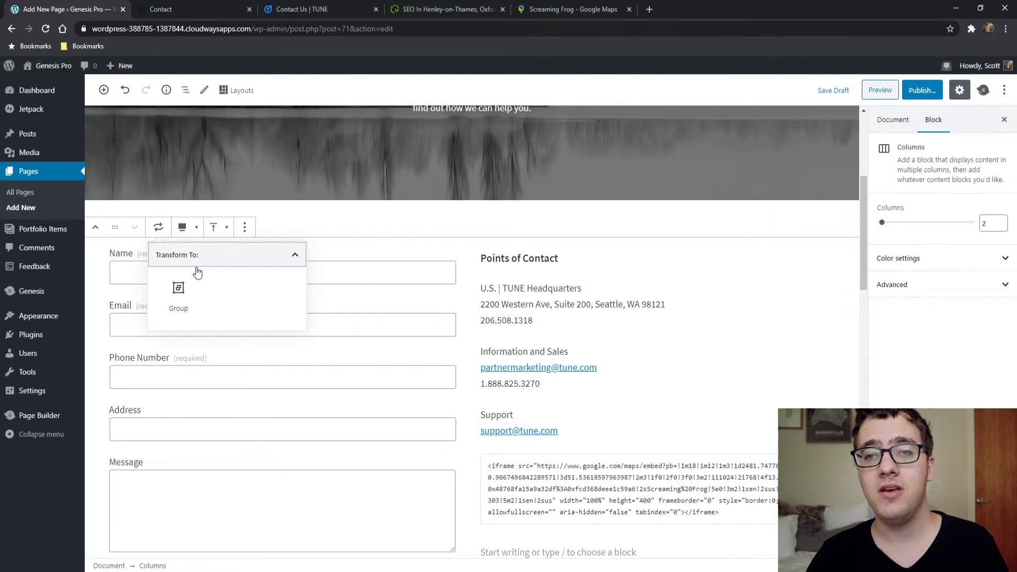
left_click(185, 233)
left_click(185, 233)
Step: Insert an Advanced Columns block before the two-column contact layout by searching the inserter for columns
left_click(529, 254)
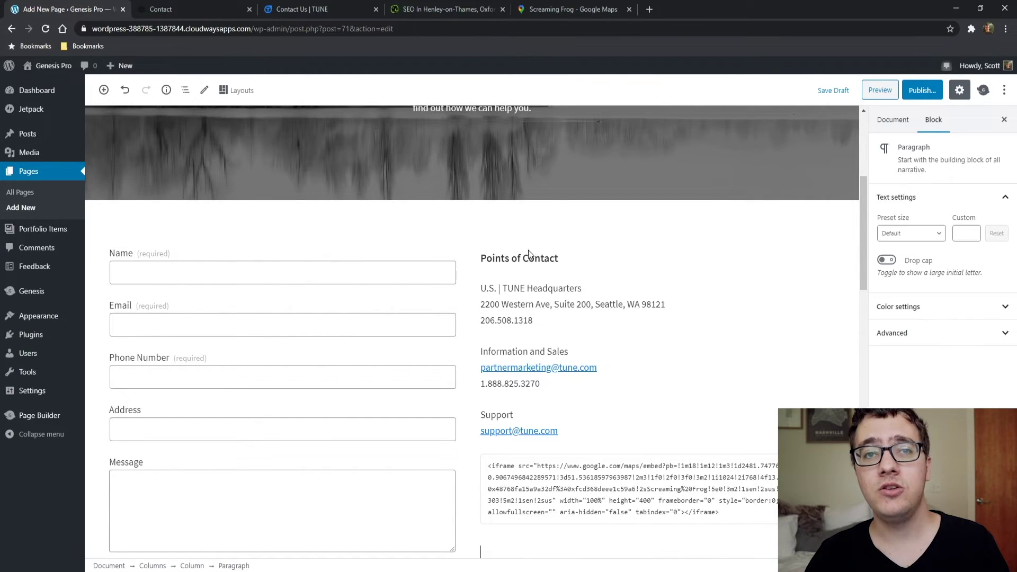
left_click(479, 254)
left_click(468, 259)
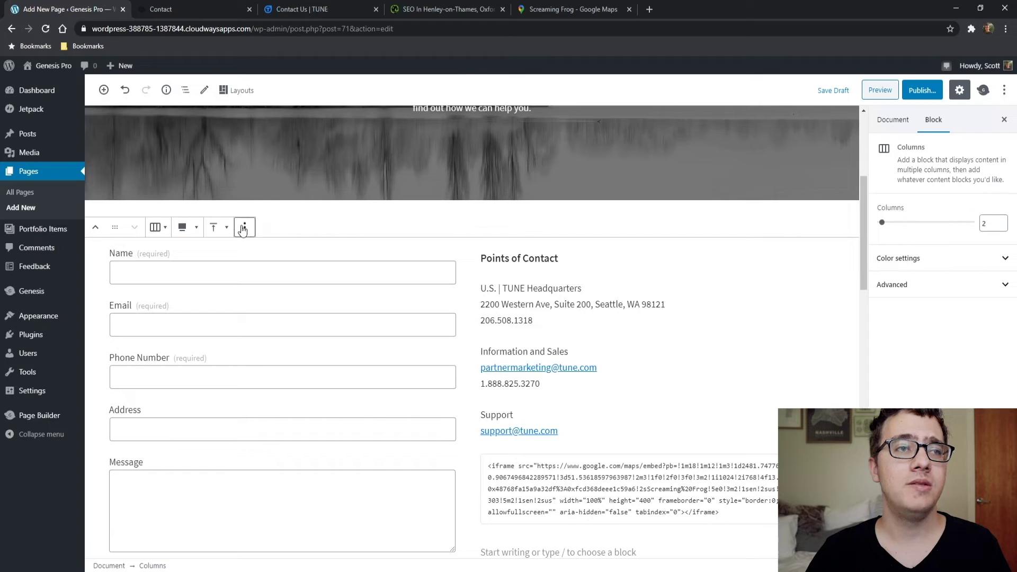
left_click(244, 229)
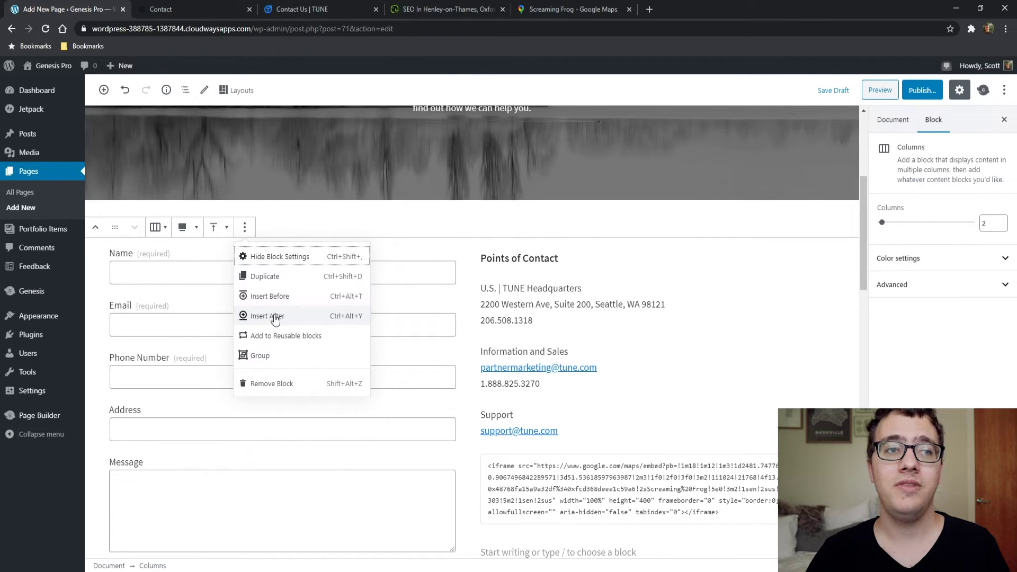
left_click(278, 296)
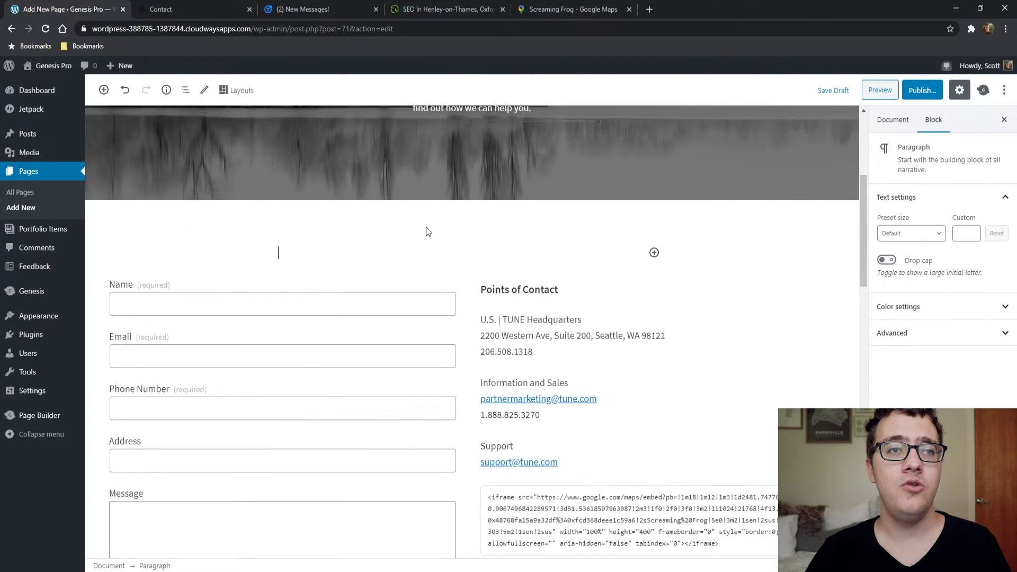
left_click(654, 253)
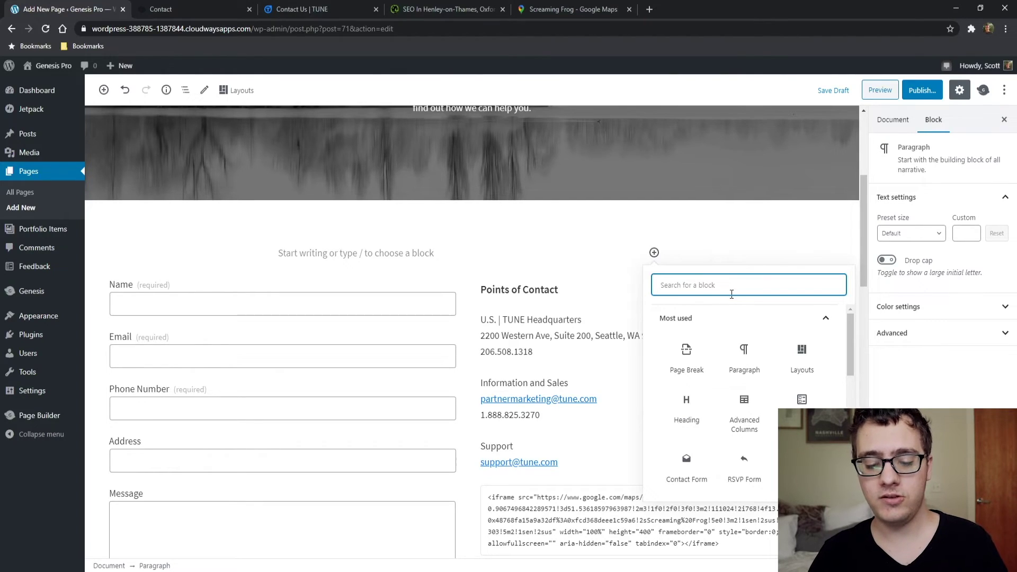
type("cl")
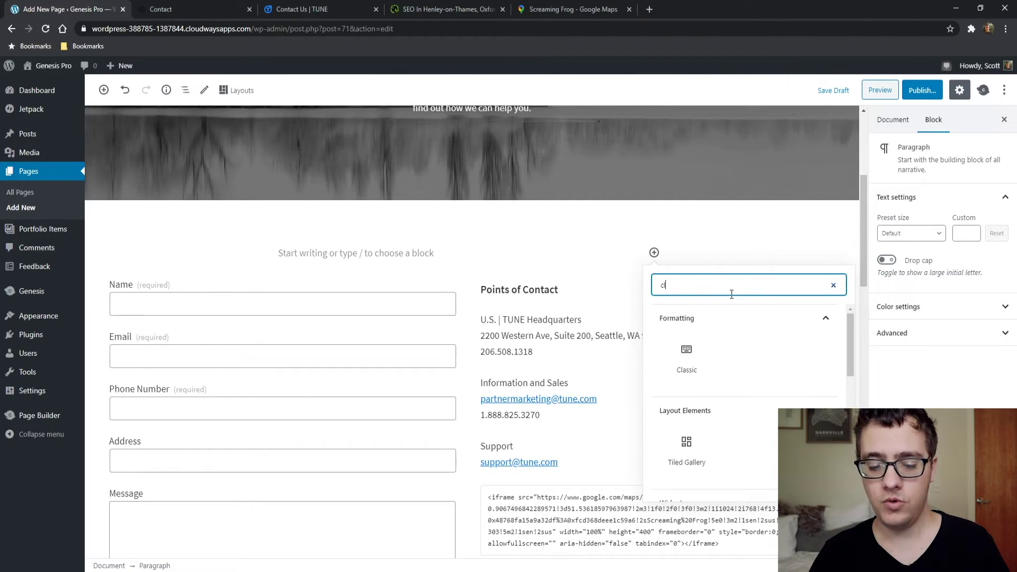
type("olum")
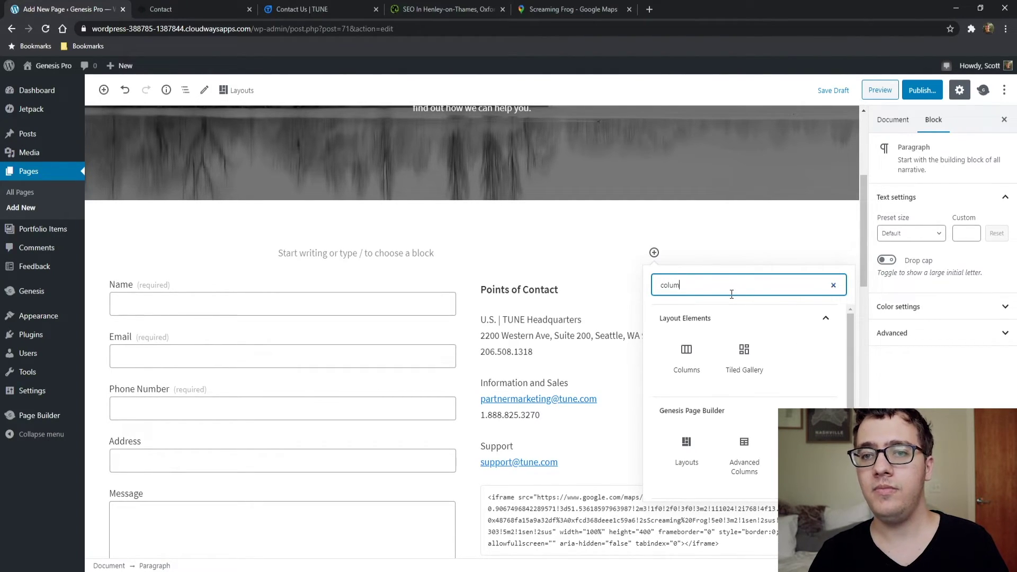
left_click(744, 450)
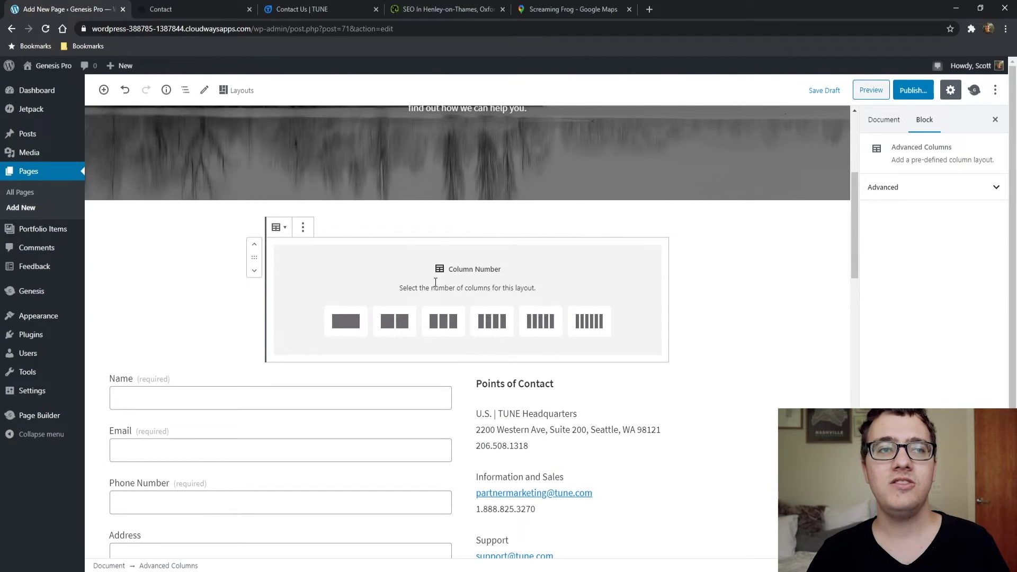
Step: Give the new Advanced Columns block two 50/50 columns and set it to Full width
scroll(389, 289, "down", 2)
left_click(401, 215)
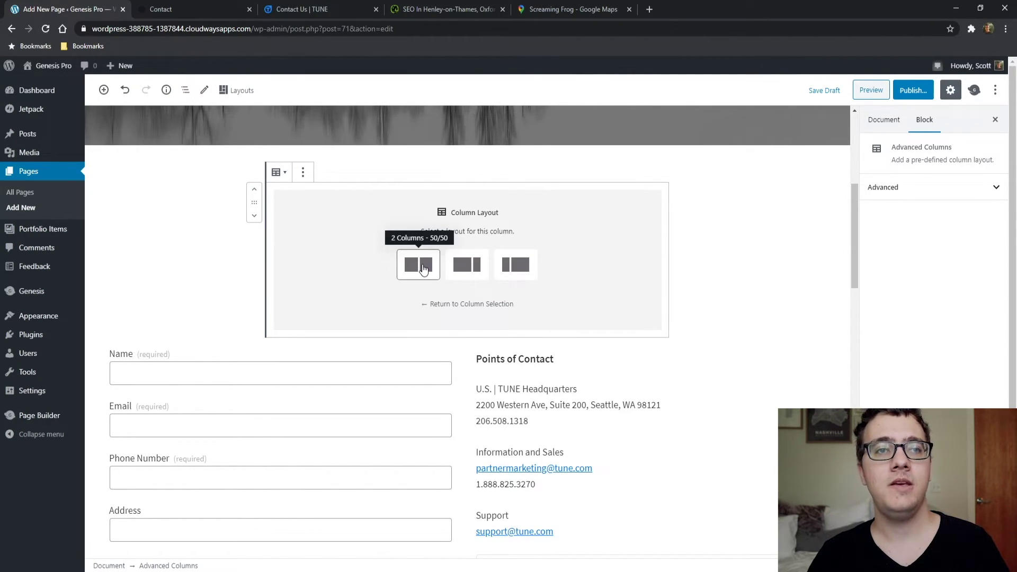
left_click(424, 270)
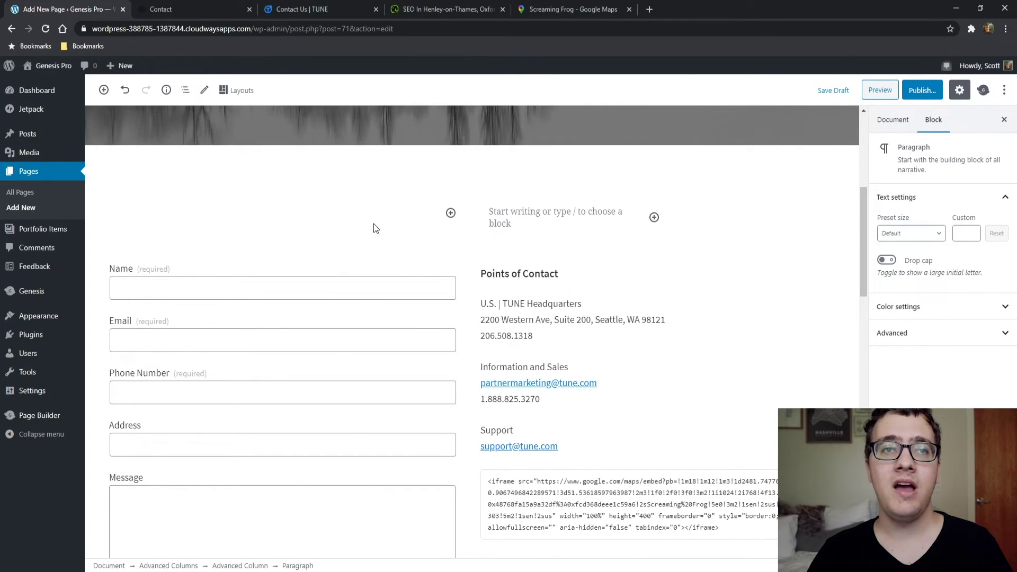
left_click(466, 210)
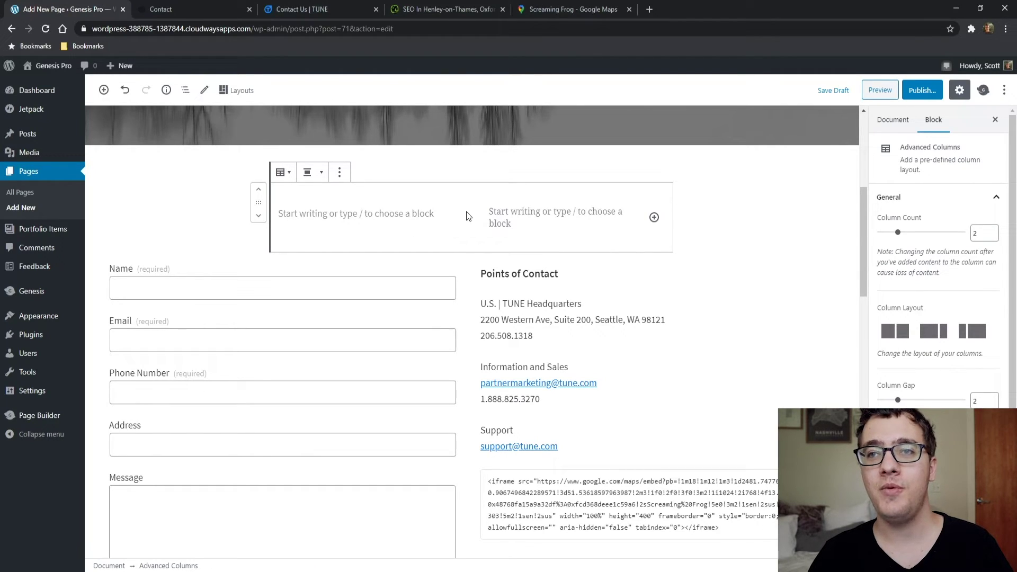
left_click(309, 173)
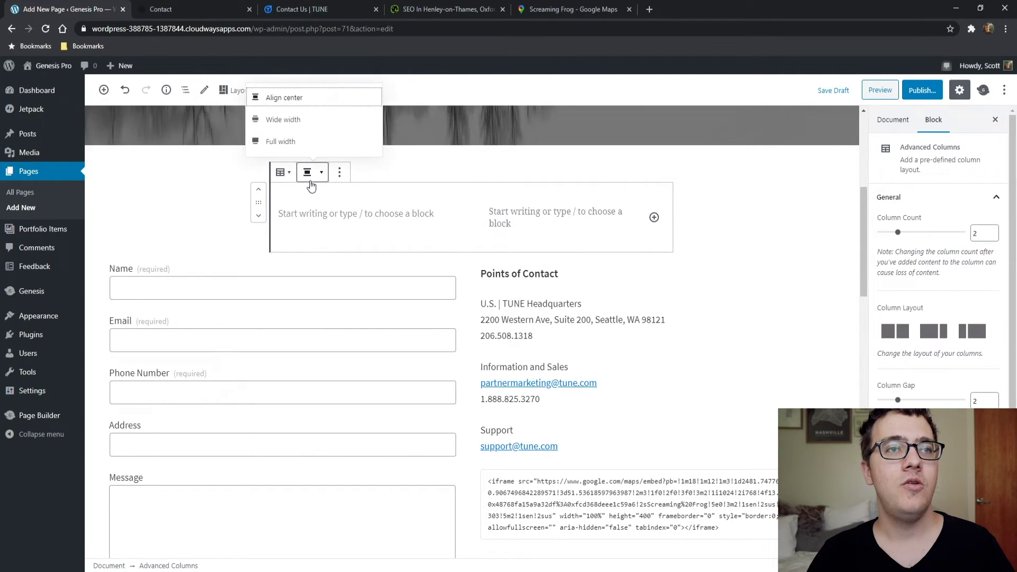
left_click(292, 144)
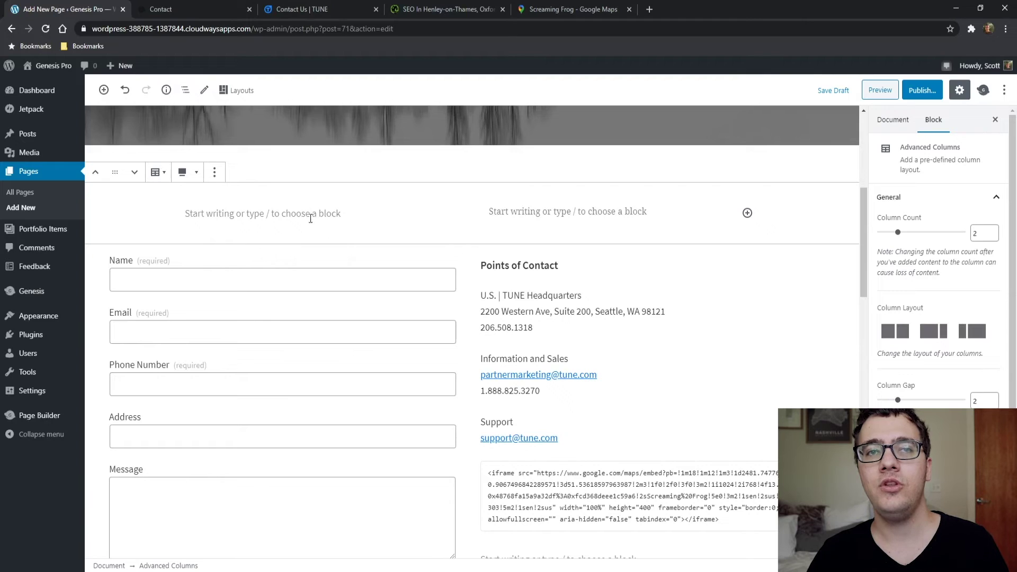
Step: Click through the existing form blocks, then put the cursor in the new layout's empty left column
left_click(307, 270)
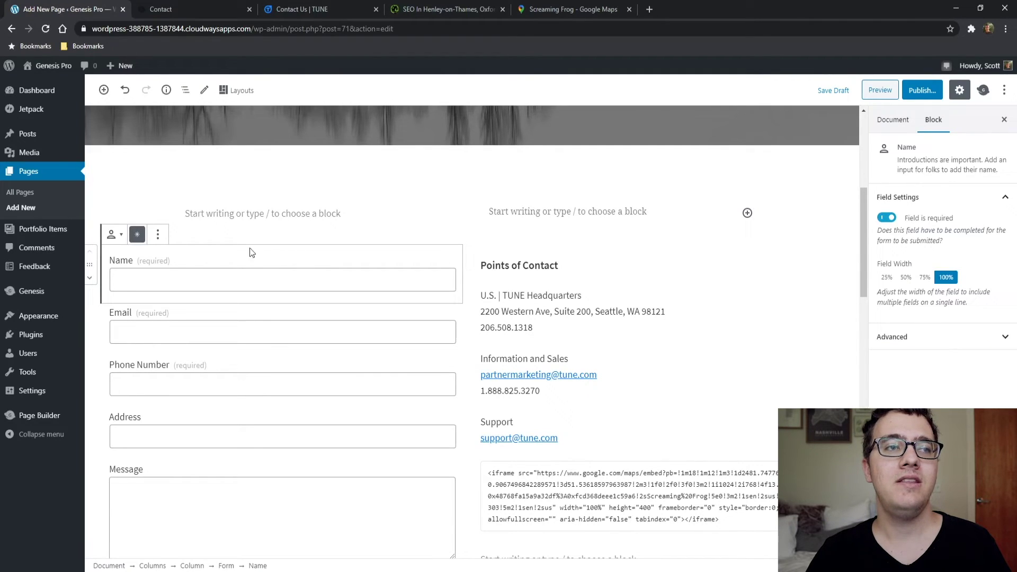
left_click(96, 339)
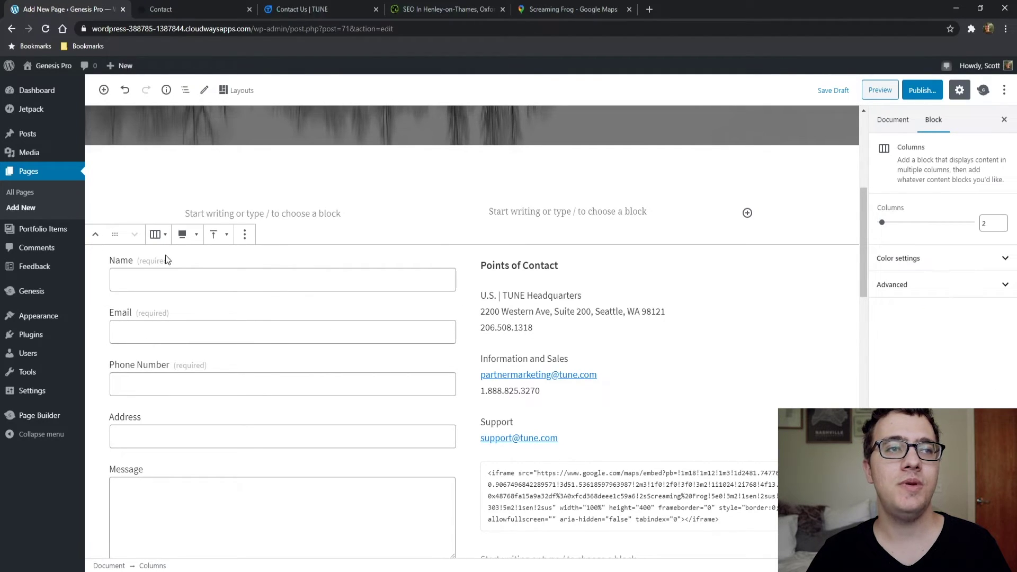
scroll(456, 270, "down", 1)
left_click(463, 242)
left_click(469, 271)
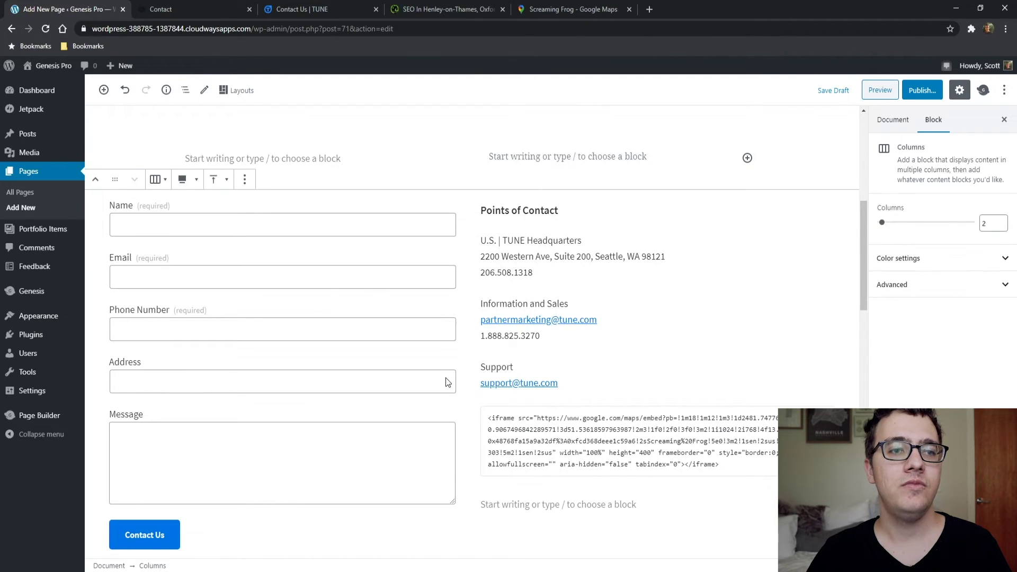
scroll(255, 405, "down", 1)
left_click(224, 467)
left_click(748, 257)
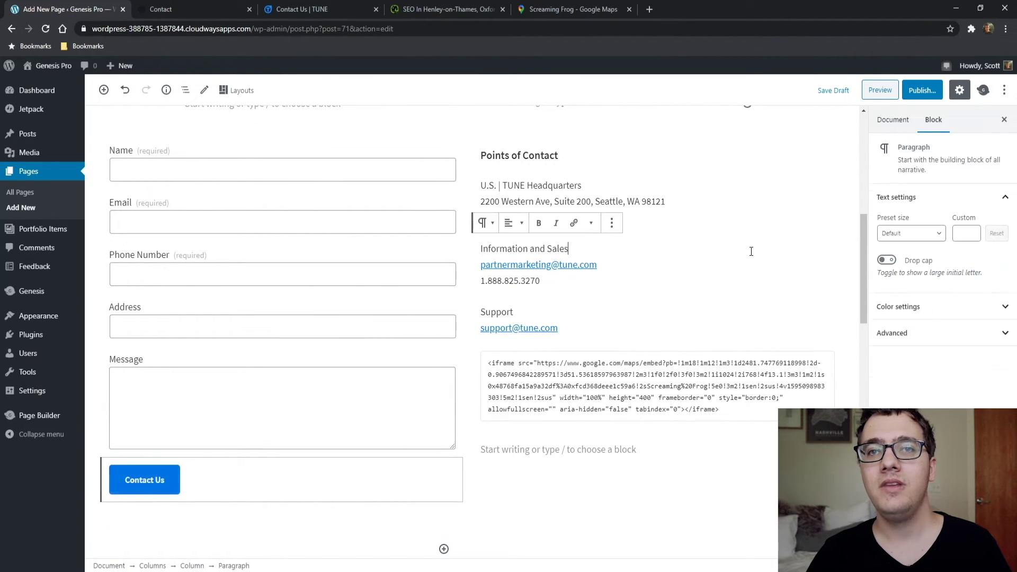
scroll(455, 299, "up", 2)
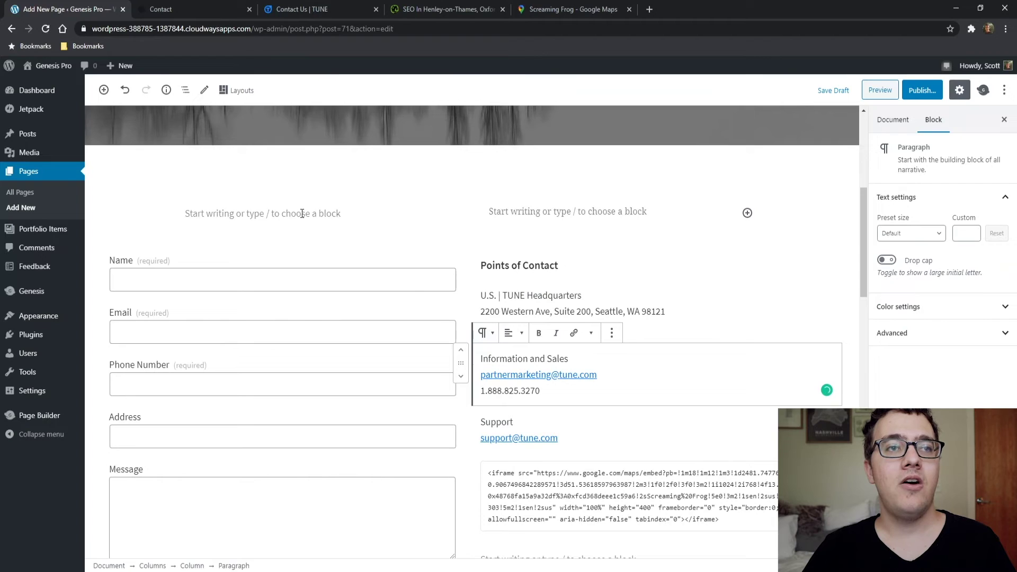
left_click(302, 213)
Step: Add a Contact Form block to the left column by searching 'contact'
left_click(451, 212)
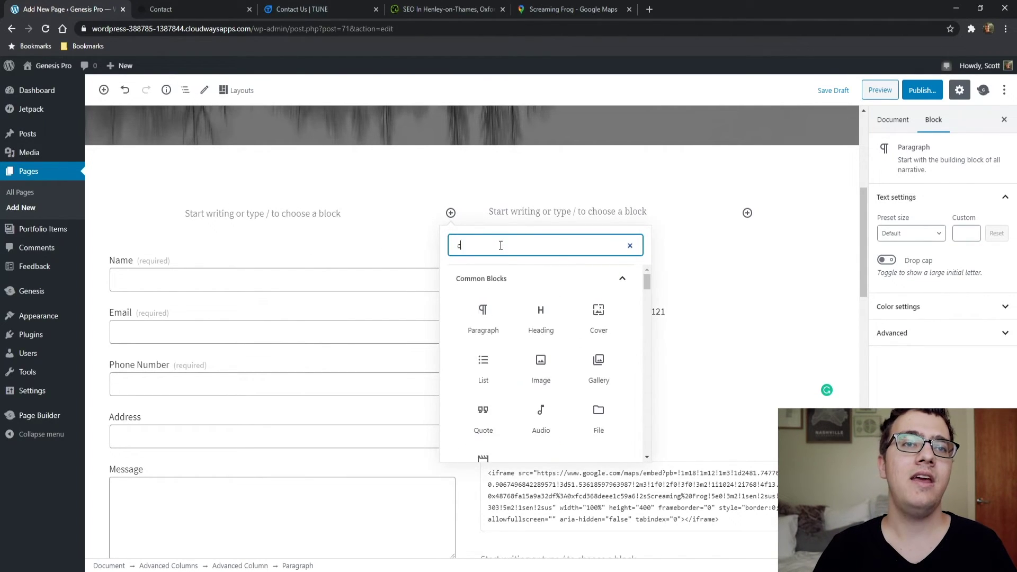
type("contact")
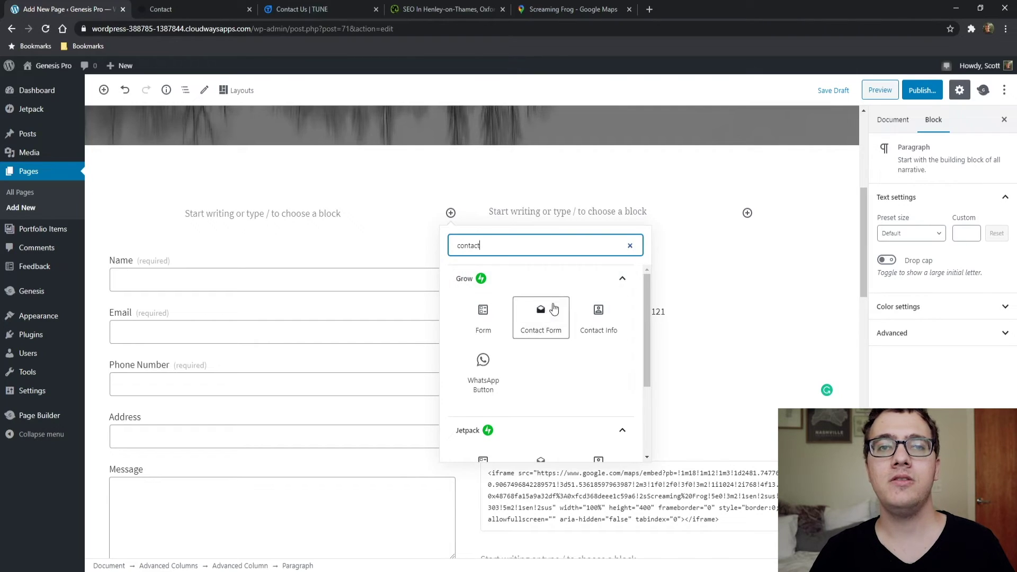
scroll(557, 295, "down", 1)
left_click(561, 271)
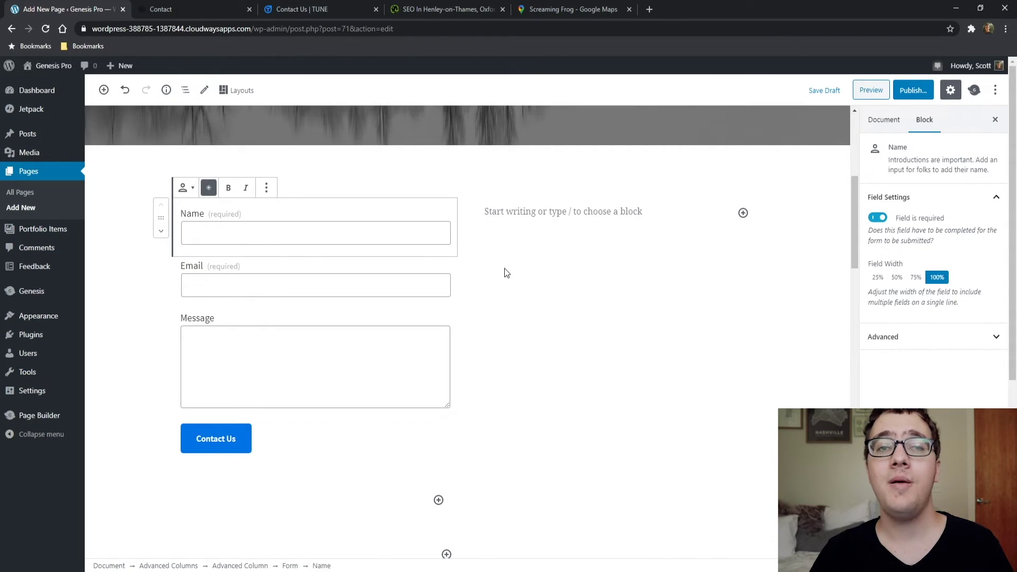
Step: Copy the Points of Contact text and map embed into the right column, then preview the page
scroll(700, 274, "down", 5)
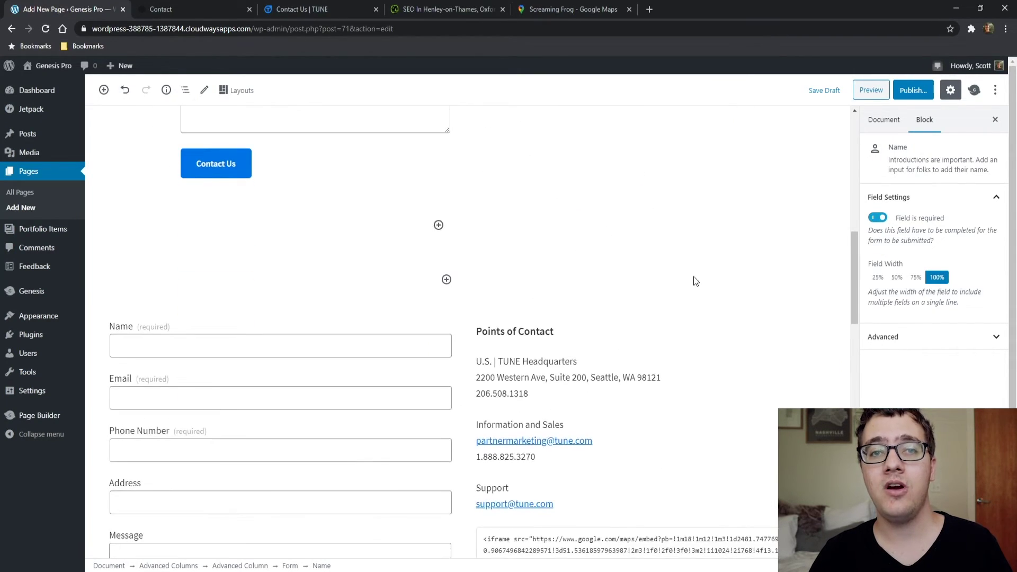
scroll(696, 280, "down", 2)
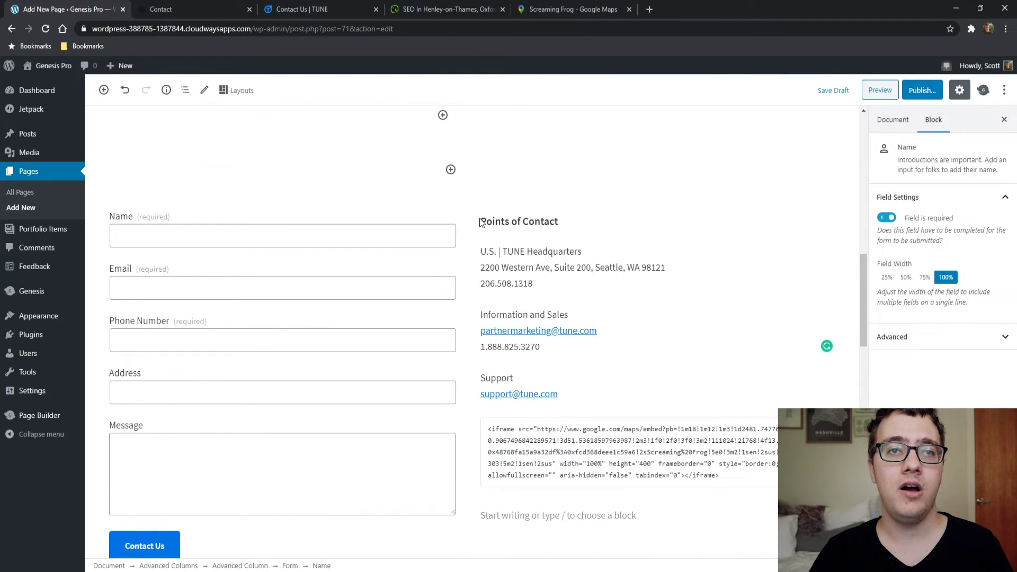
left_click_drag(480, 222, 731, 426)
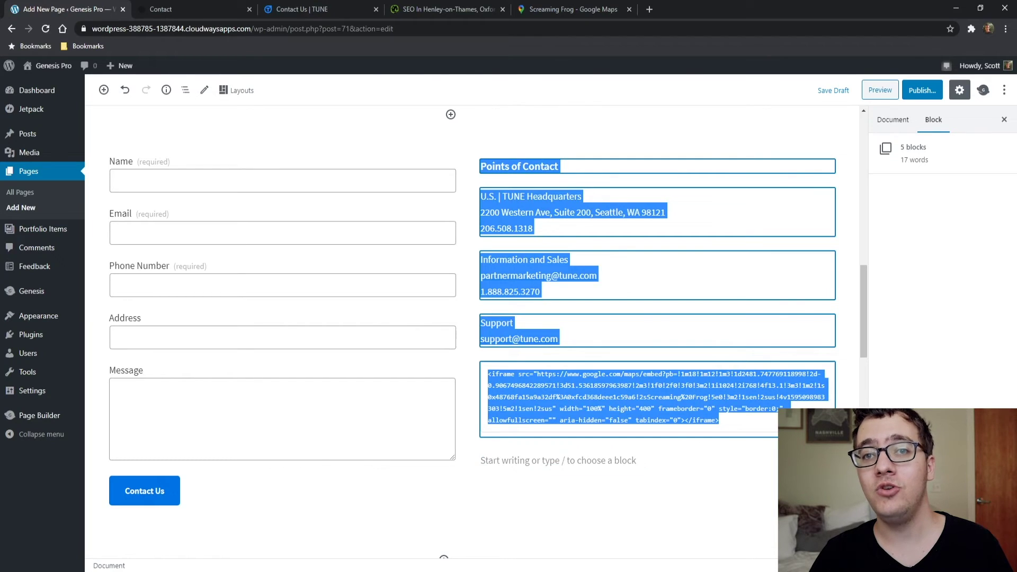
scroll(674, 282, "up", 7)
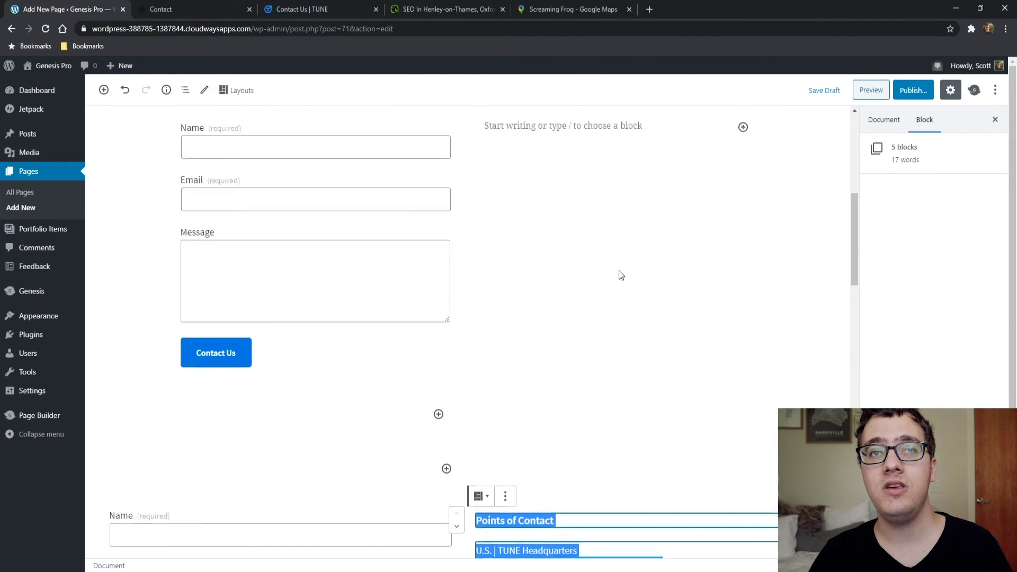
scroll(620, 255, "up", 2)
left_click(630, 222)
key("BackSpace")
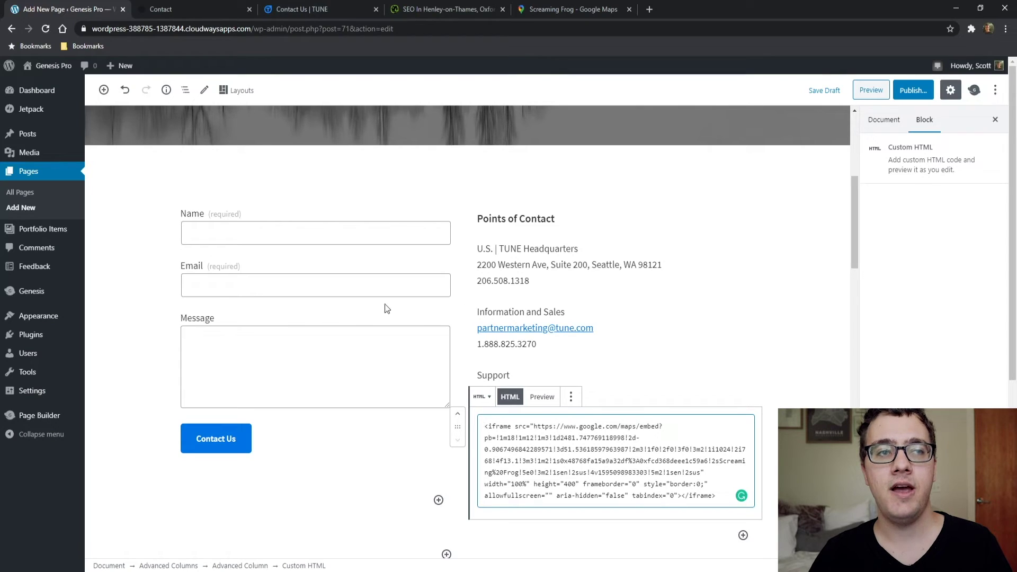
left_click(857, 93)
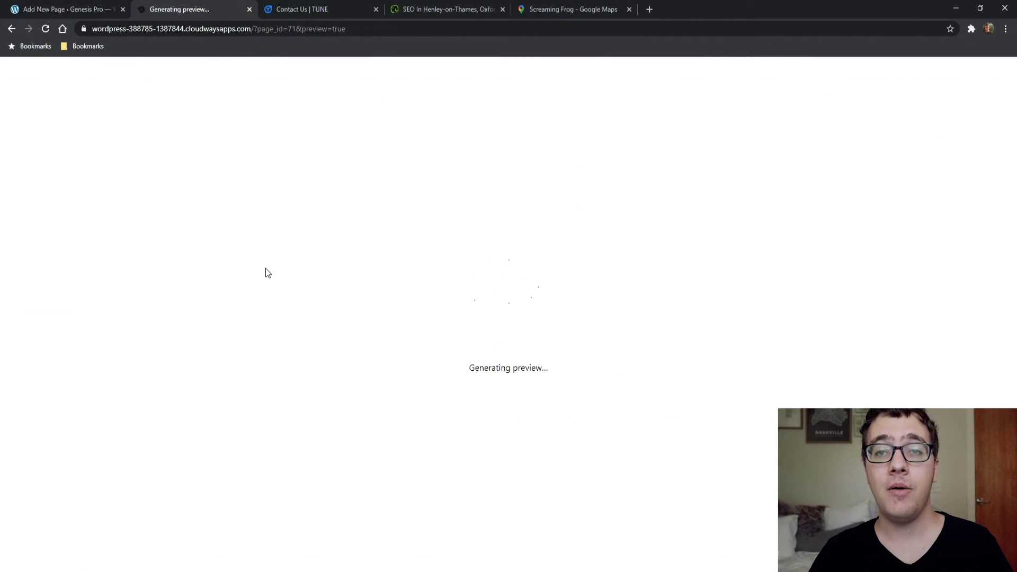
scroll(231, 323, "down", 5)
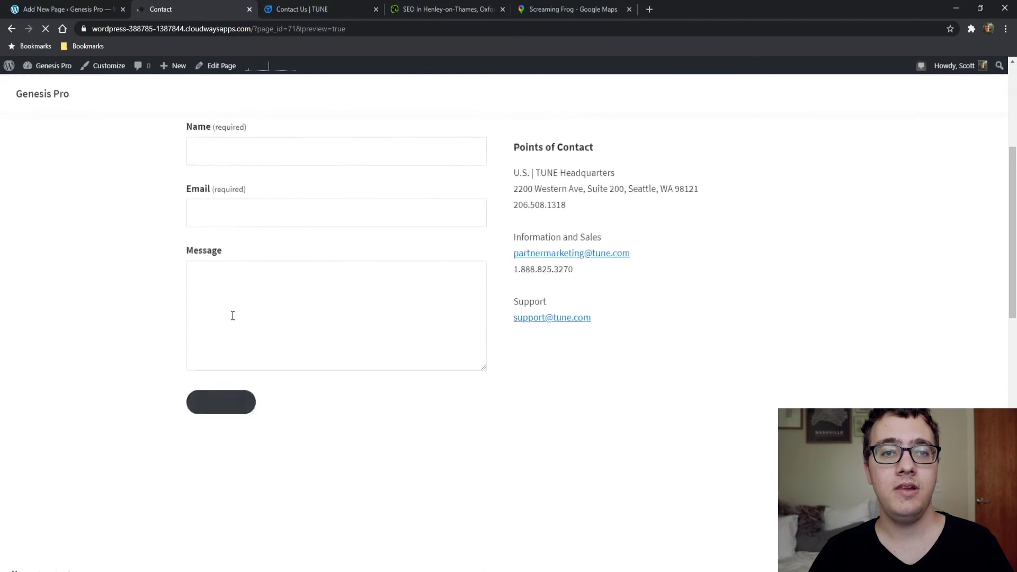
scroll(232, 316, "down", 8)
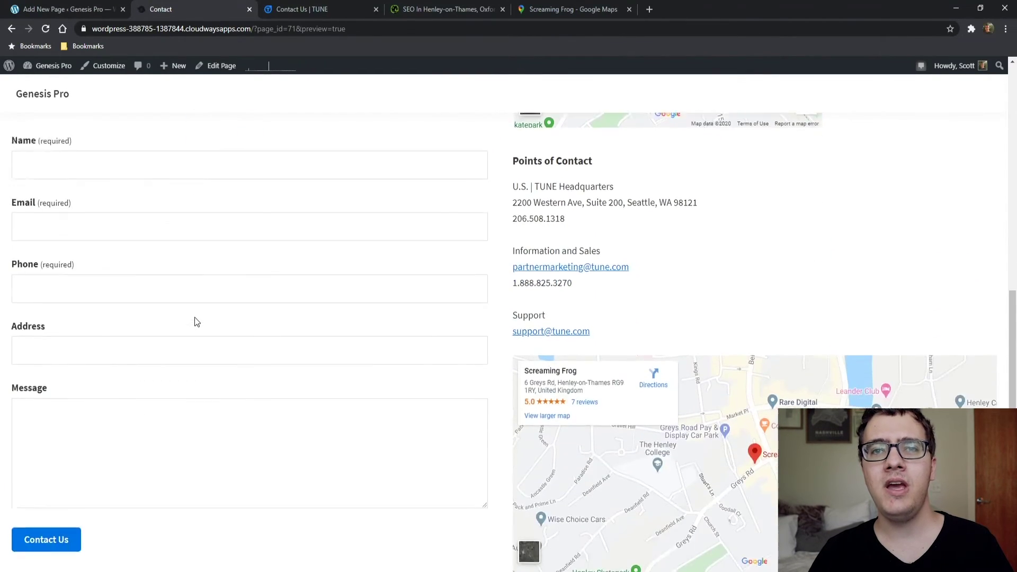
scroll(196, 321, "up", 4)
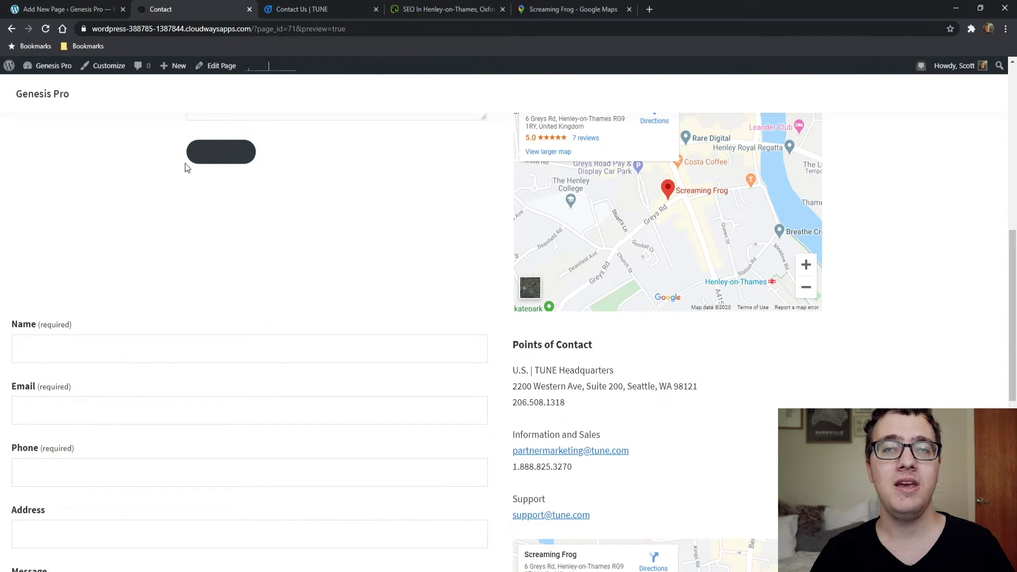
scroll(650, 268, "down", 3)
scroll(688, 218, "up", 3)
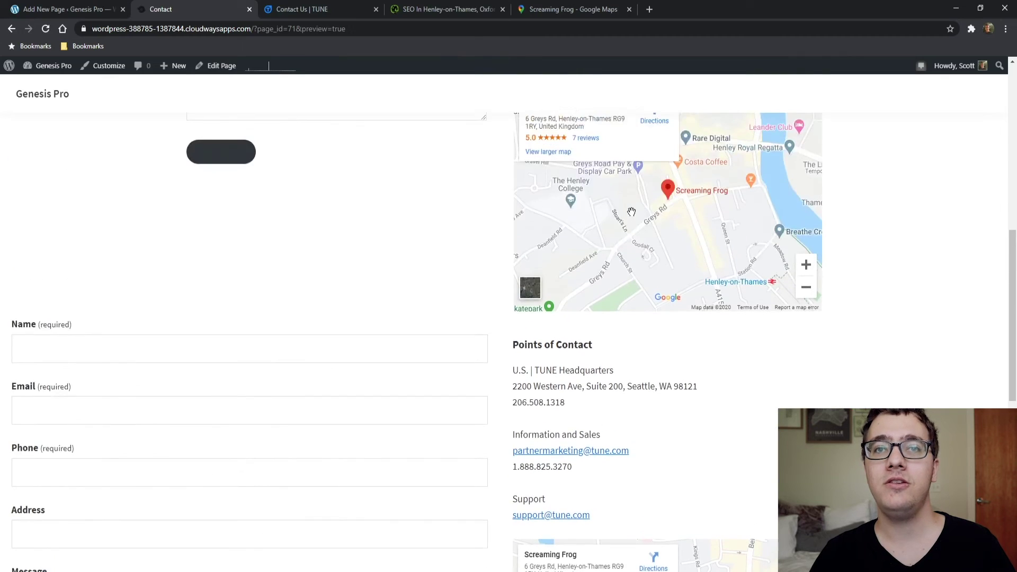
scroll(631, 212, "up", 9)
scroll(599, 227, "down", 4)
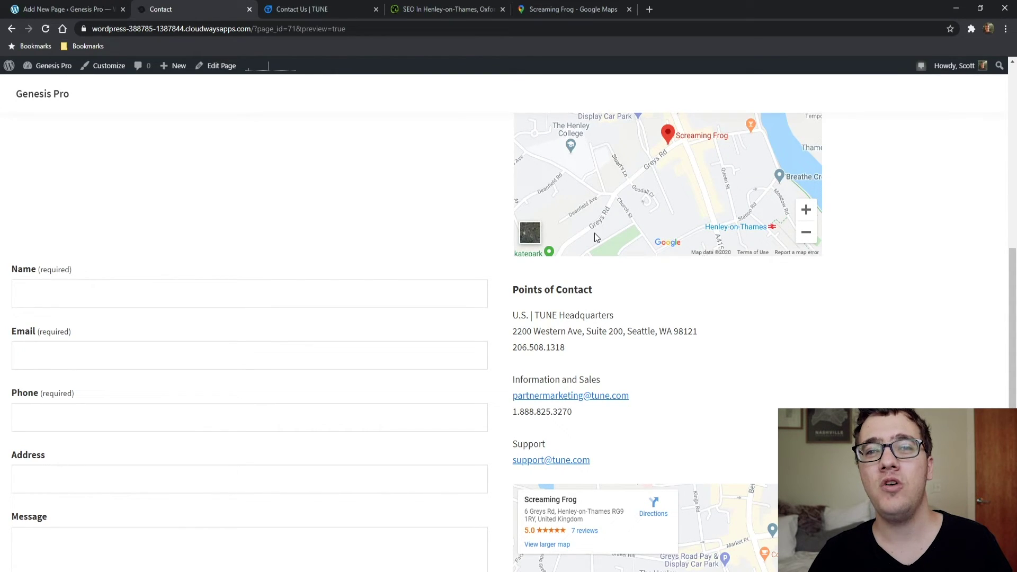
scroll(596, 237, "up", 3)
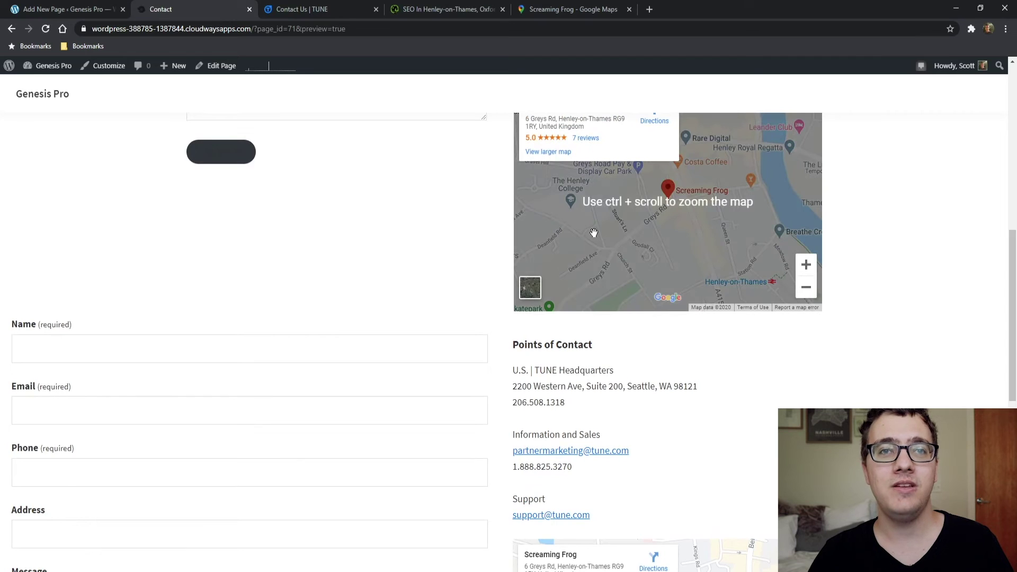
scroll(580, 252, "up", 3)
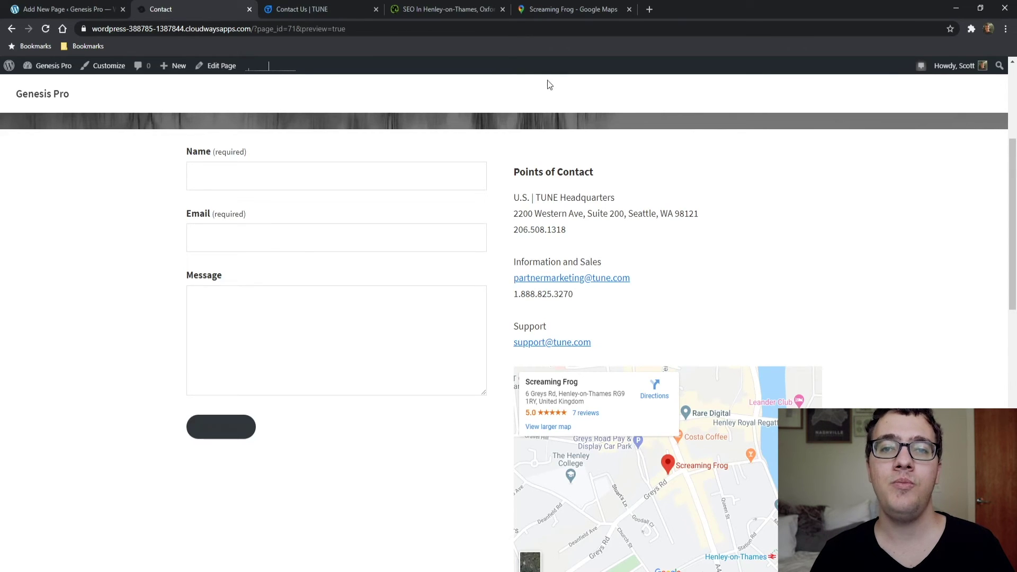
scroll(650, 130, "down", 3)
scroll(599, 265, "down", 3)
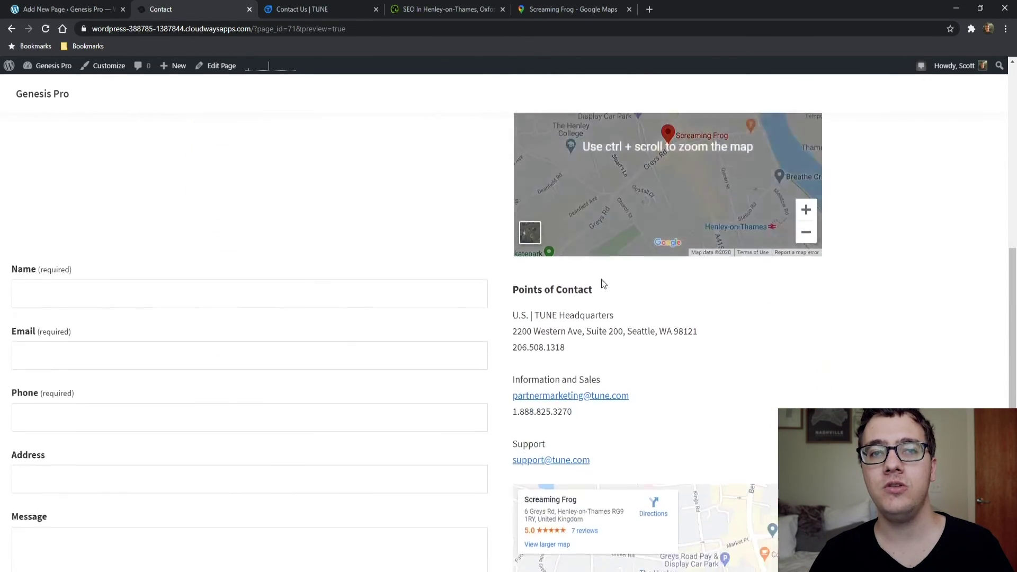
scroll(588, 270, "down", 2)
scroll(572, 249, "up", 2)
scroll(450, 237, "down", 1)
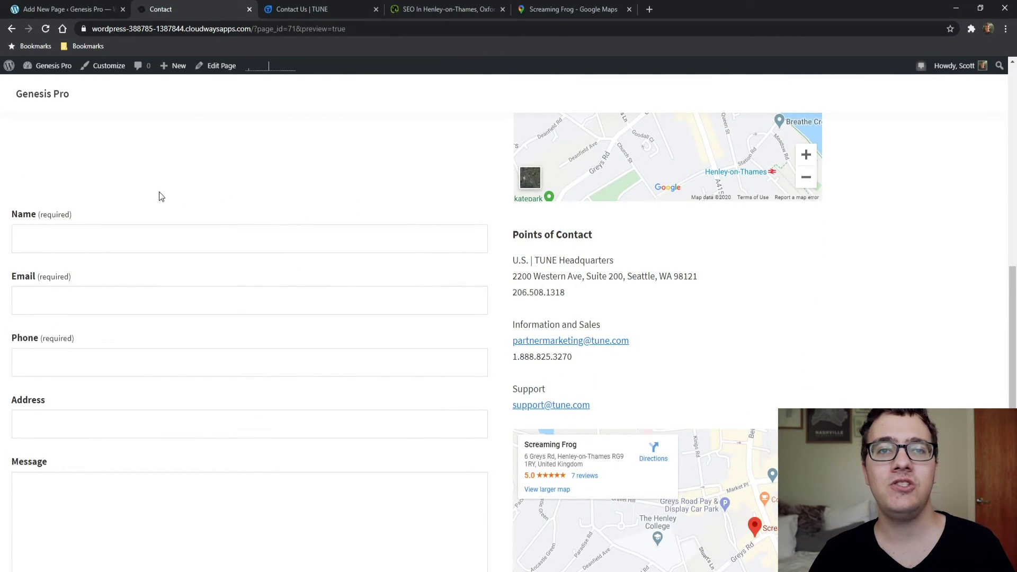
scroll(161, 197, "down", 4)
left_click(61, 8)
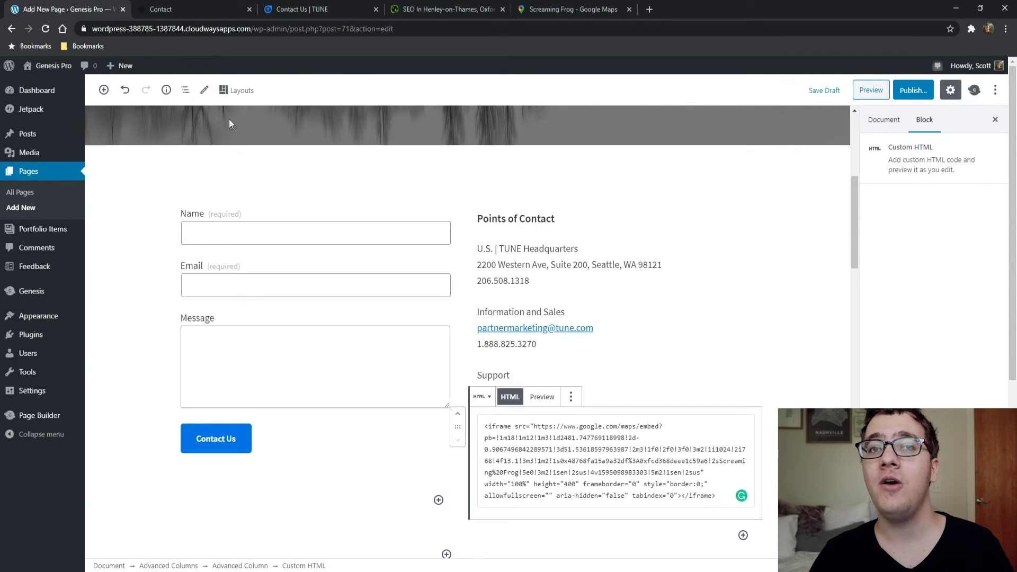
Step: Remove the original Columns block that holds the old form
scroll(453, 201, "down", 6)
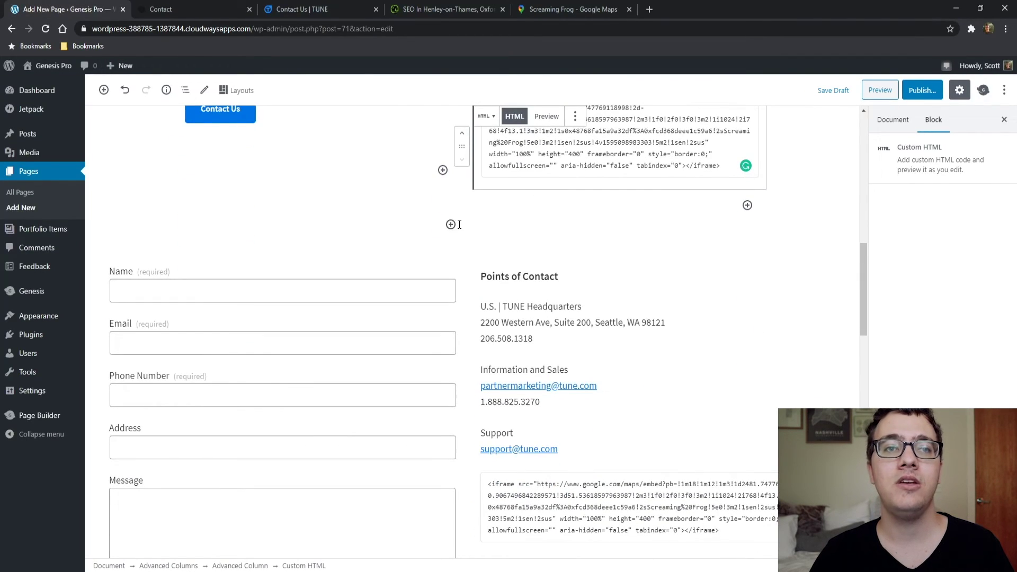
scroll(466, 241, "down", 1)
left_click(417, 230)
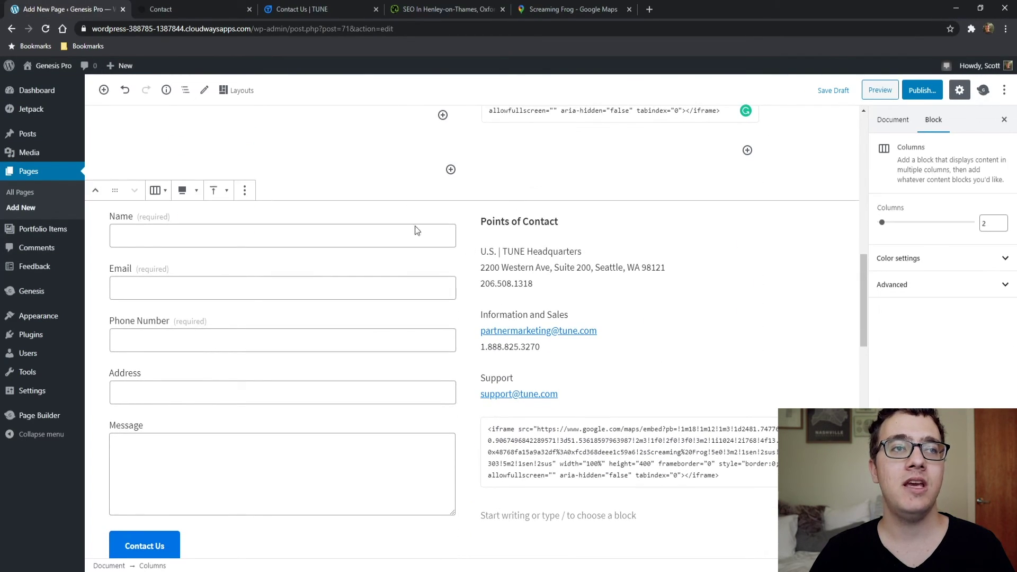
left_click(245, 190)
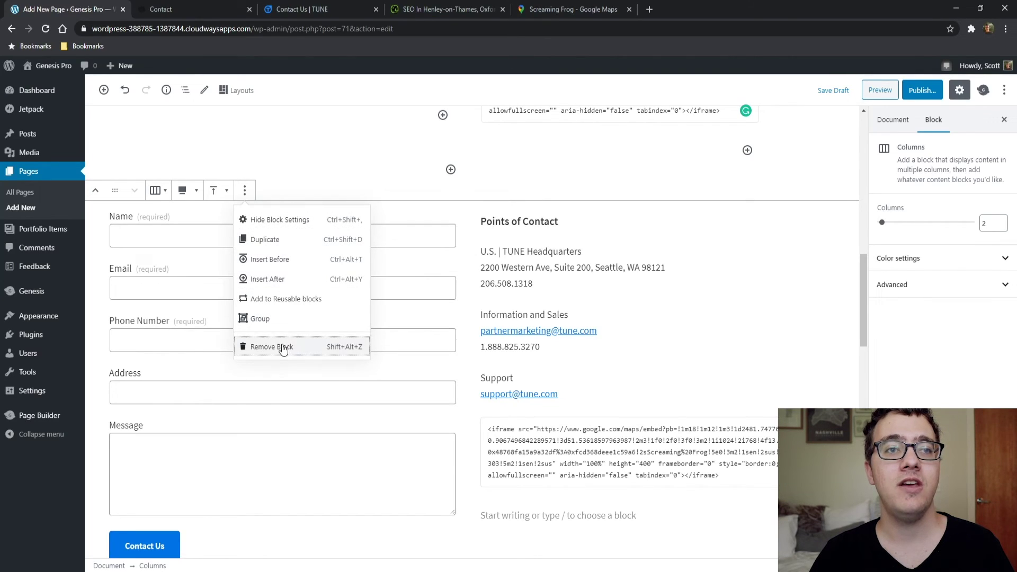
left_click(284, 348)
Step: Preview the Contact page and scroll through it
left_click(881, 94)
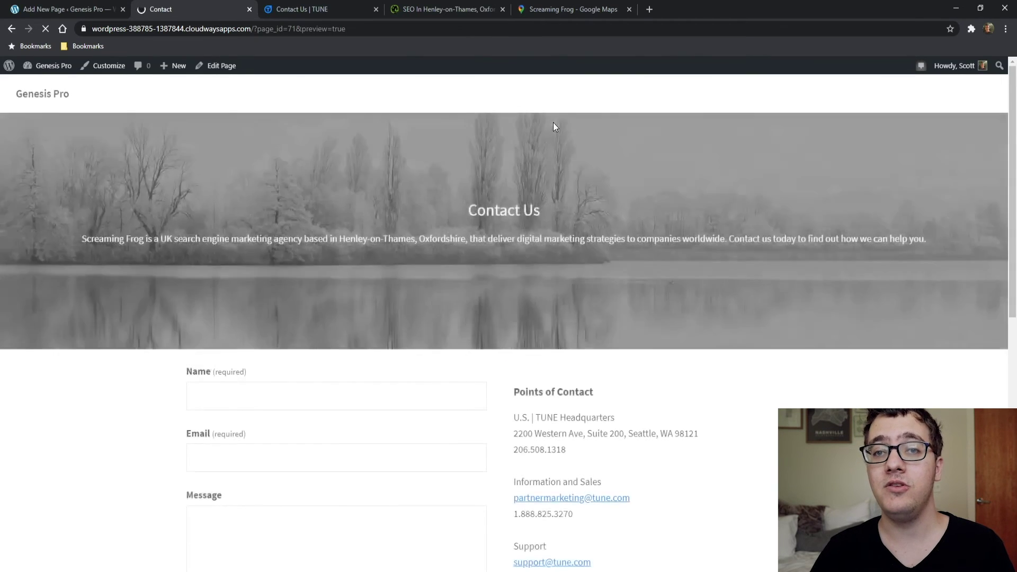
scroll(449, 228, "down", 6)
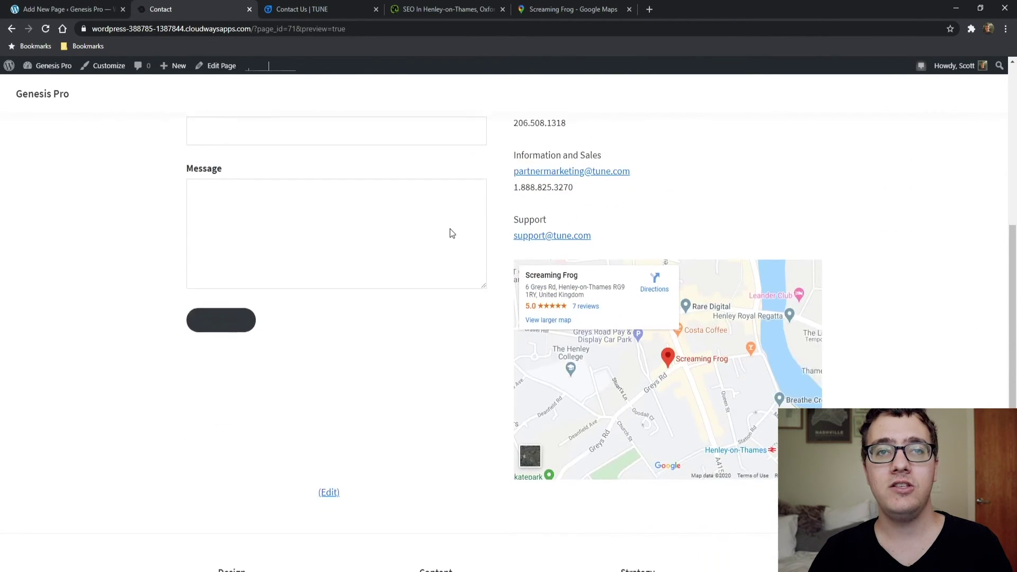
scroll(318, 169, "up", 2)
Step: Add a required Phone Number field below the Email field
left_click(69, 9)
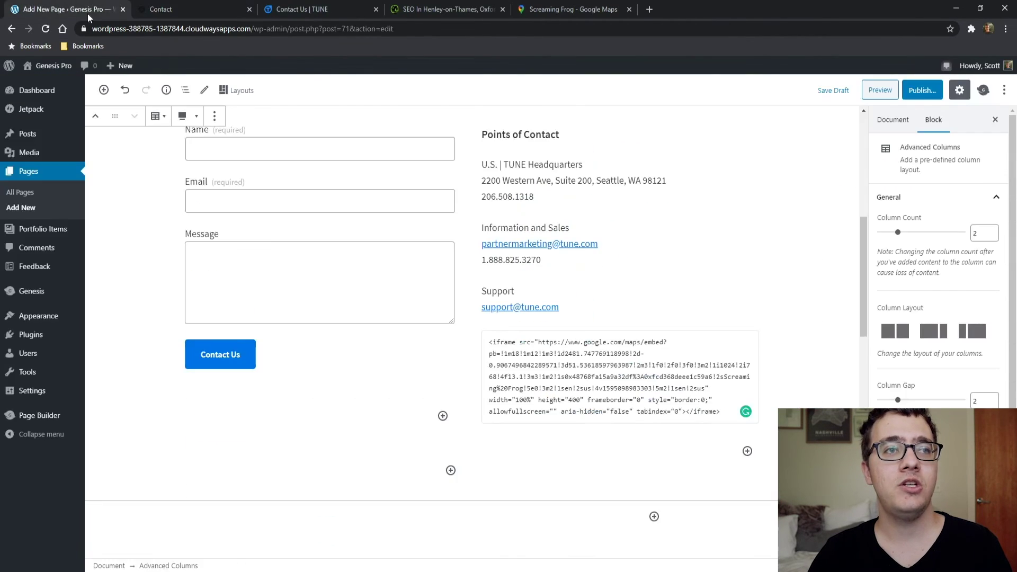
left_click(377, 214)
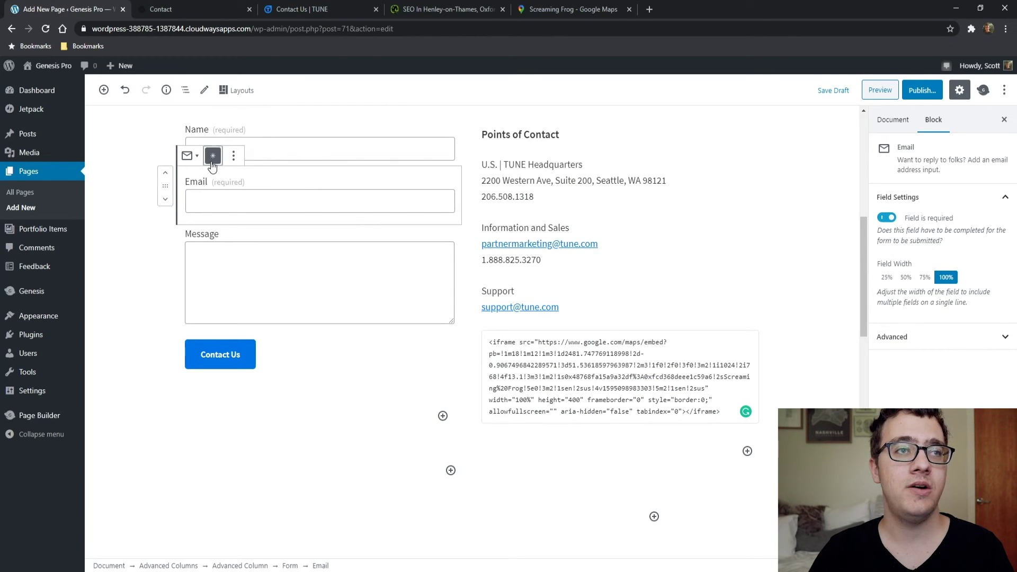
left_click(234, 156)
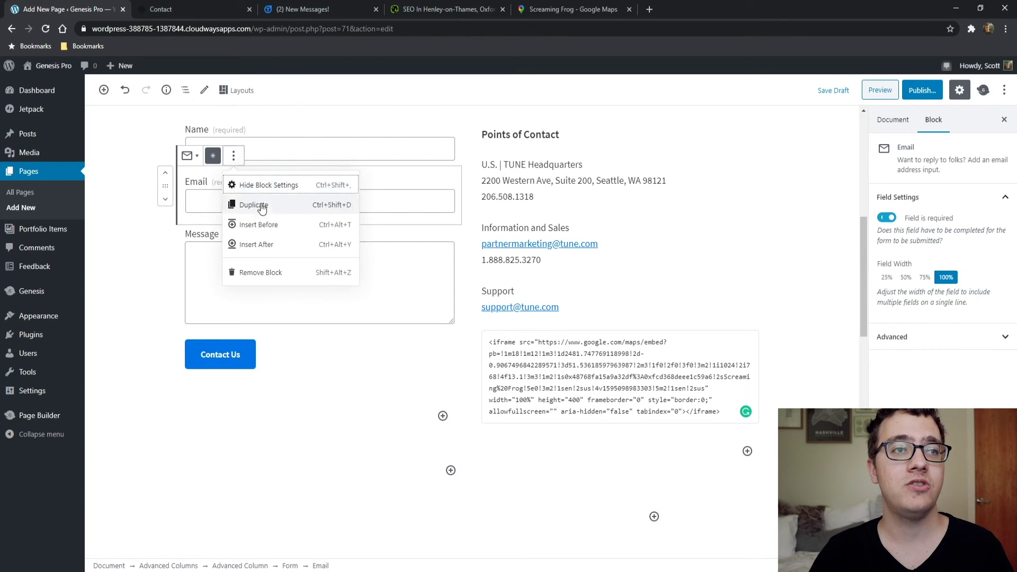
left_click(270, 242)
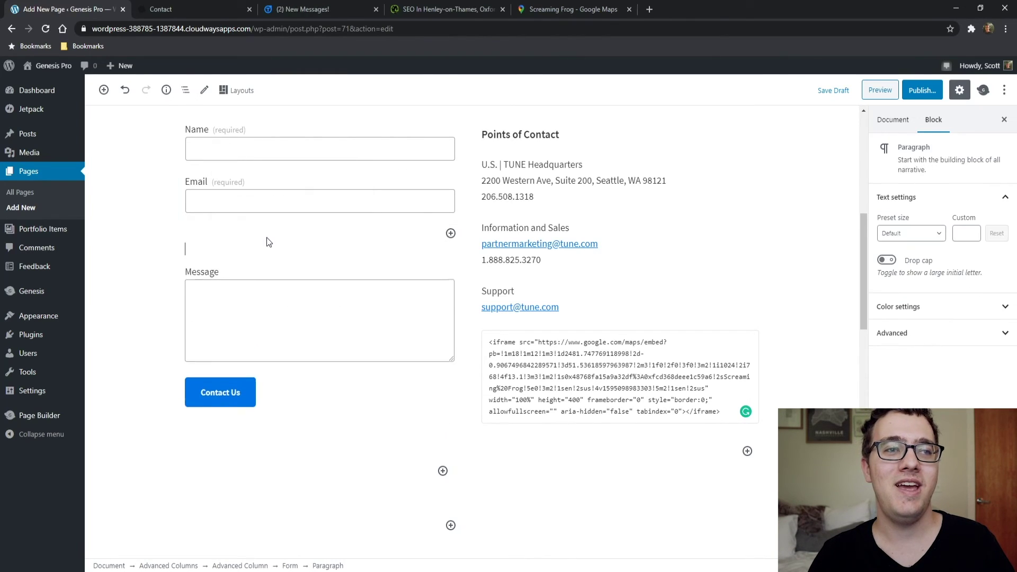
left_click(451, 233)
scroll(545, 244, "down", 2)
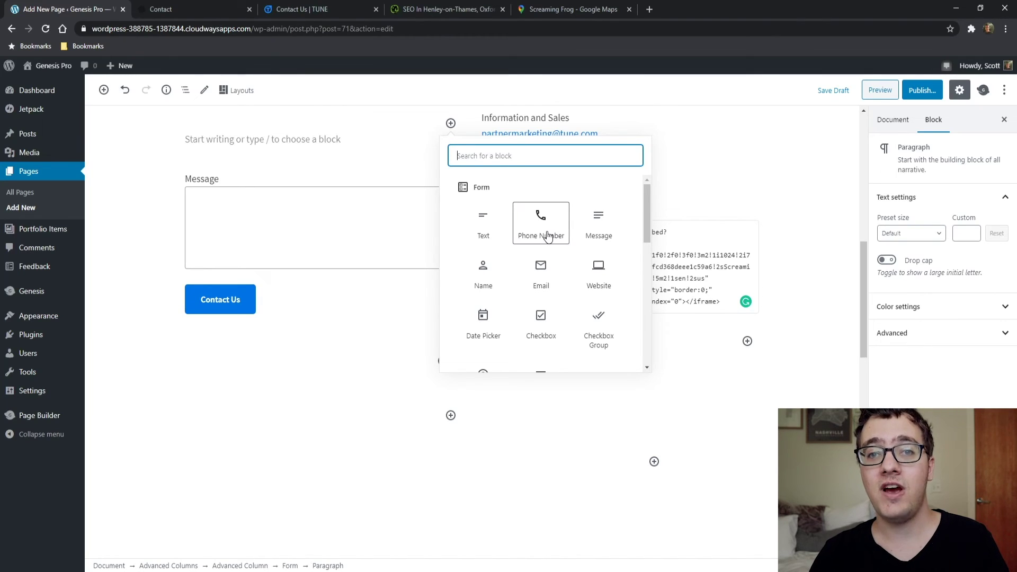
left_click(548, 237)
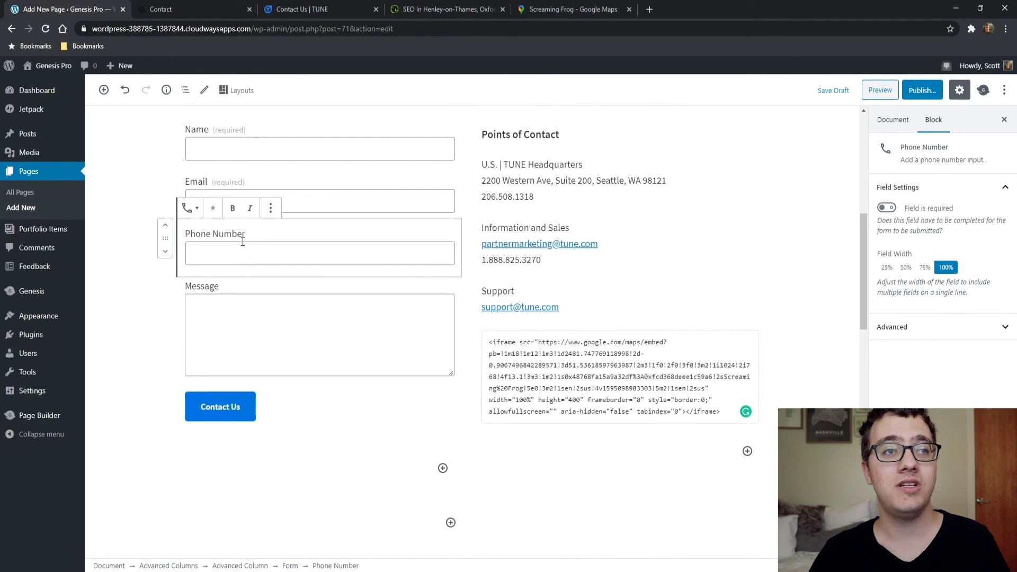
left_click(212, 208)
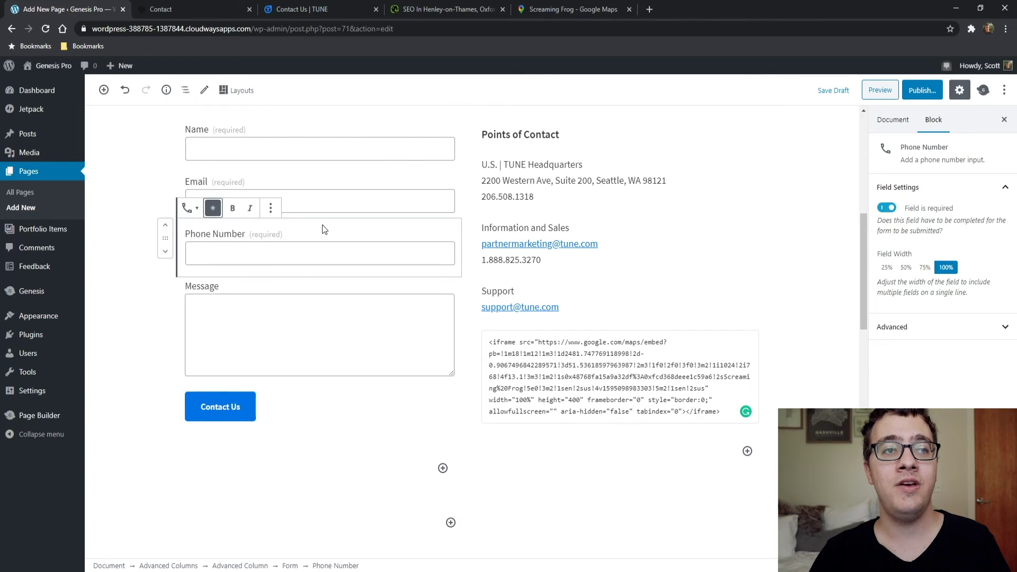
Step: Add a Text field labelled Address below Phone Number, then preview the page
left_click(444, 222)
left_click(466, 253)
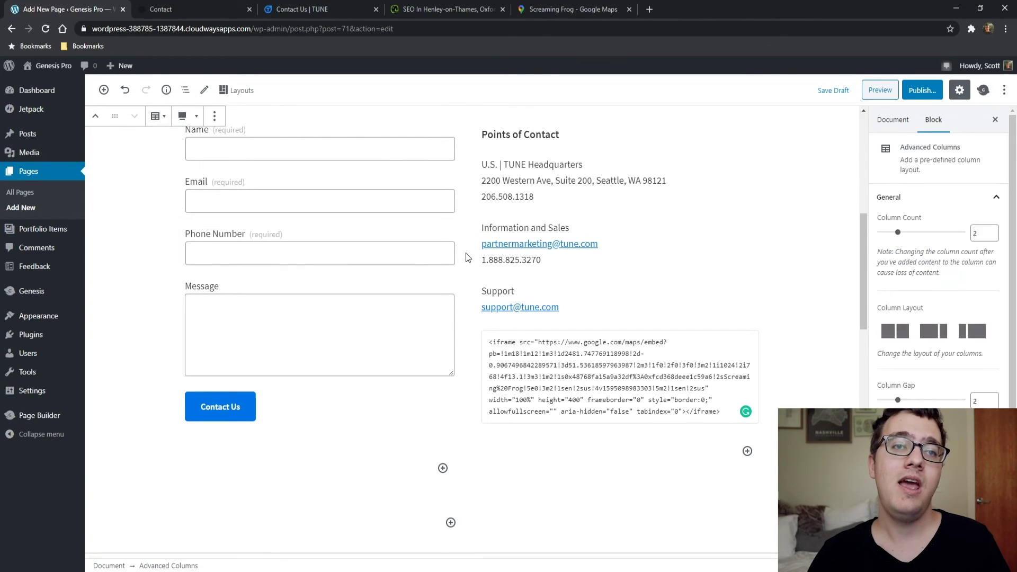
left_click(448, 253)
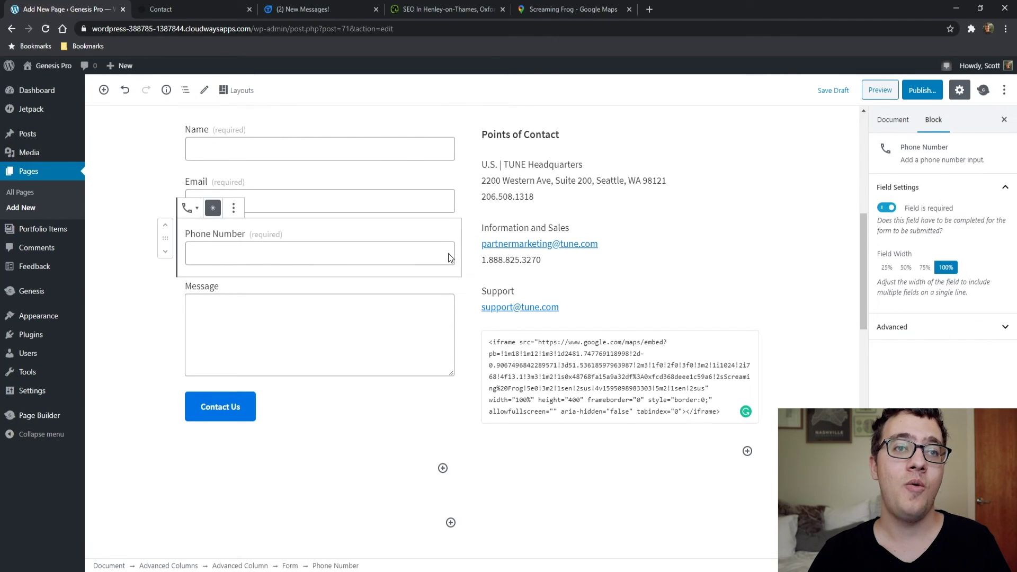
left_click(234, 208)
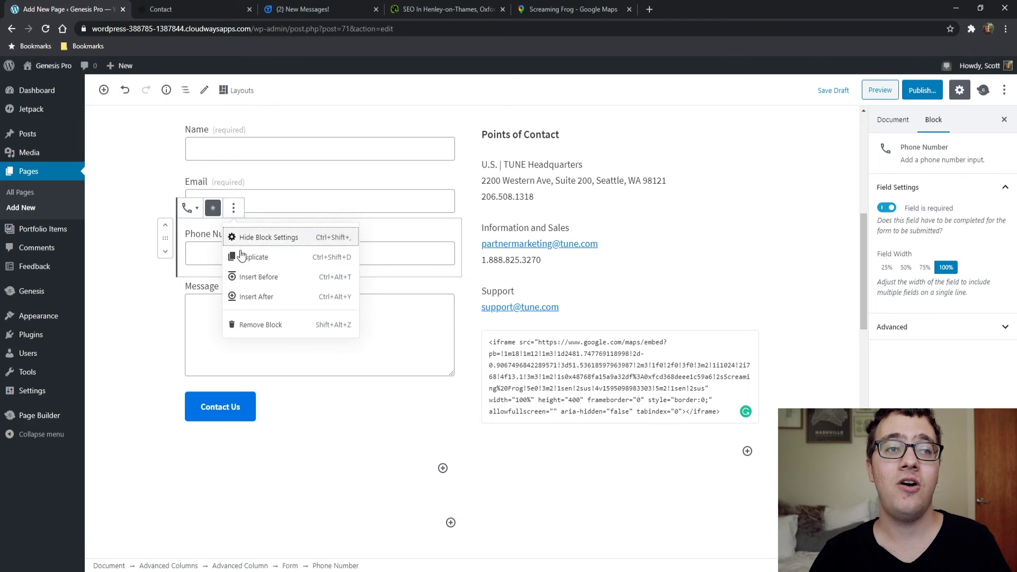
left_click(266, 295)
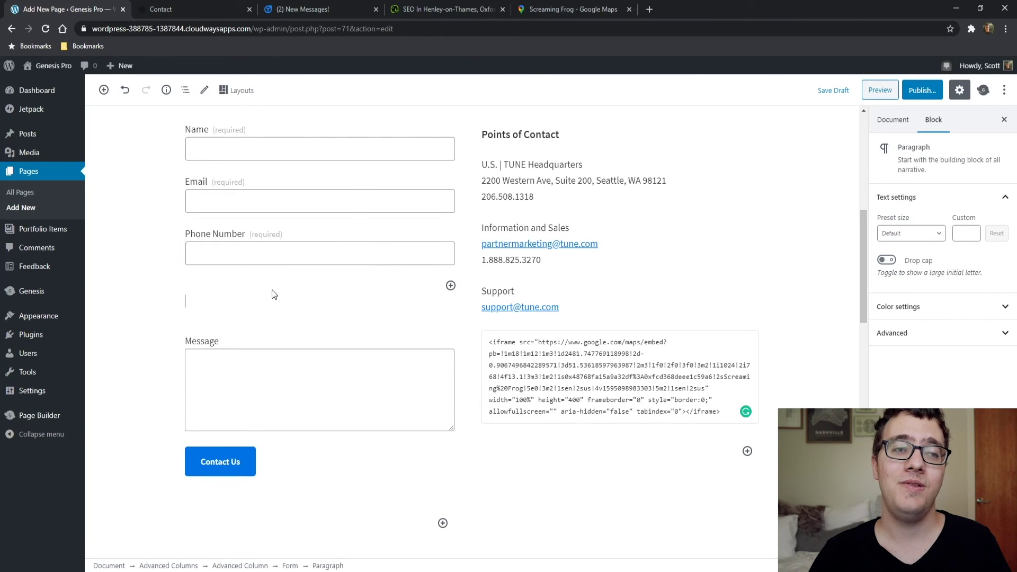
left_click(450, 286)
scroll(533, 400, "down", 3)
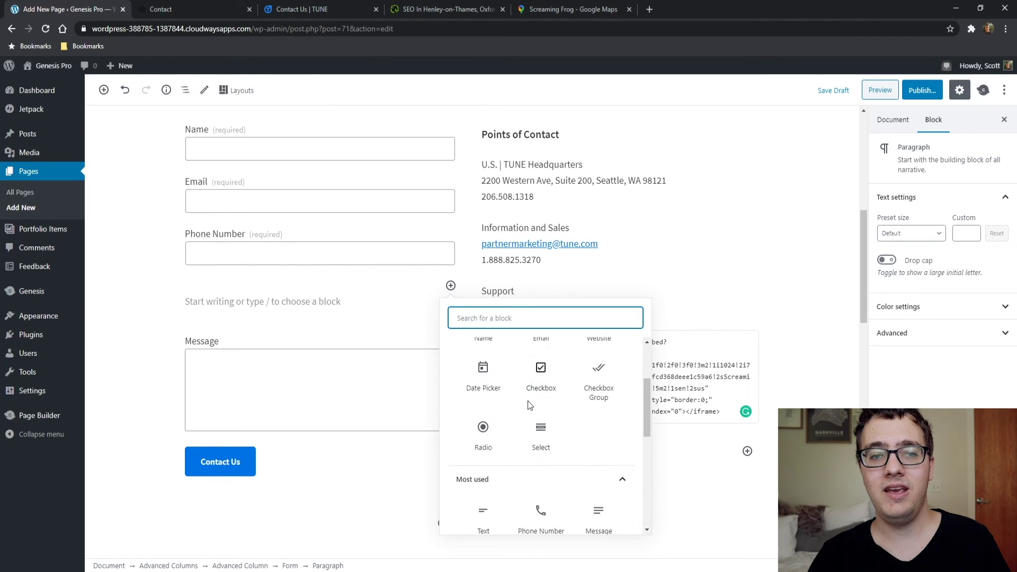
scroll(528, 406, "up", 2)
scroll(529, 406, "down", 2)
scroll(529, 405, "down", 2)
scroll(527, 463, "up", 1)
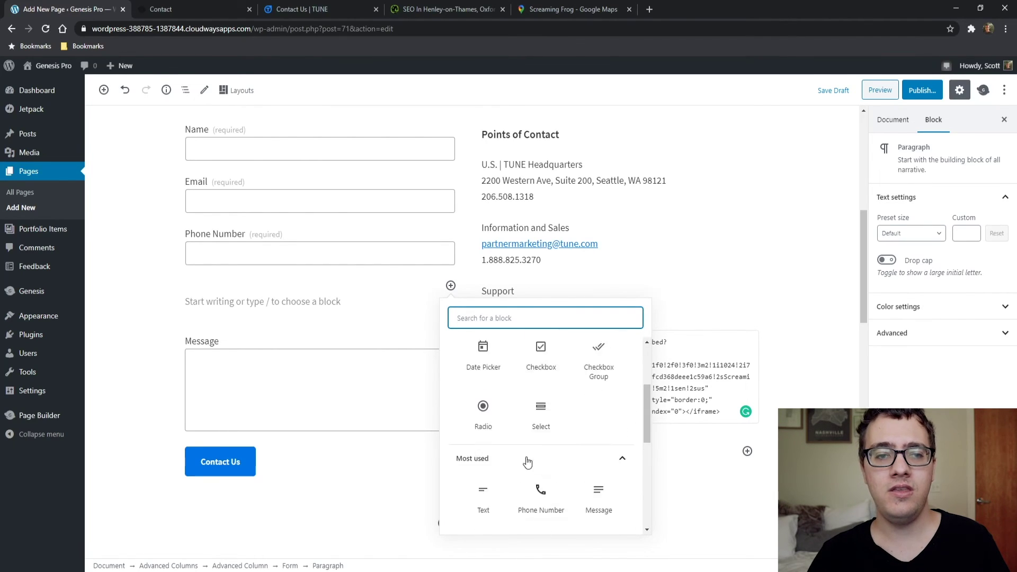
scroll(527, 462, "up", 1)
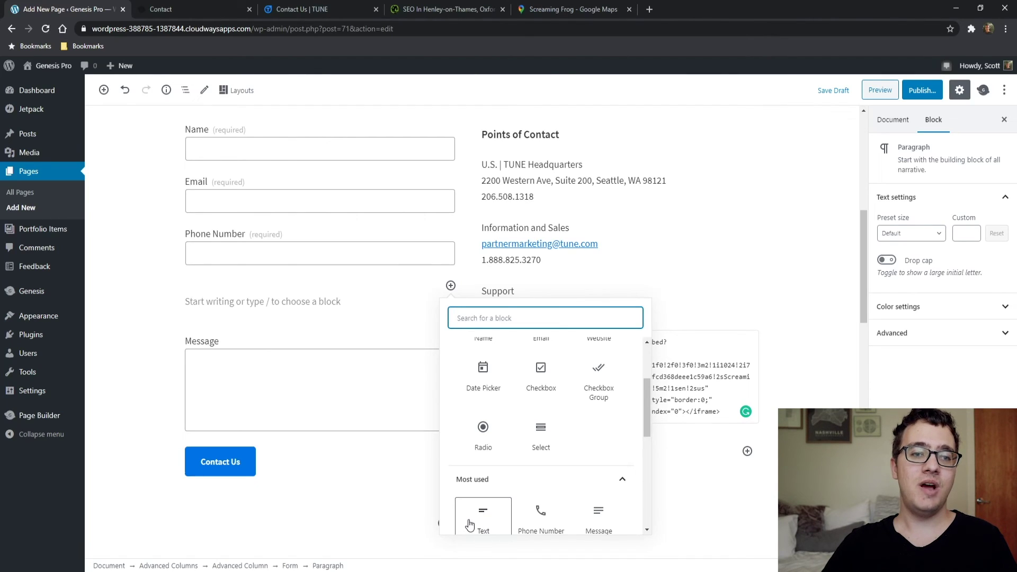
left_click(470, 525)
double_click(196, 289)
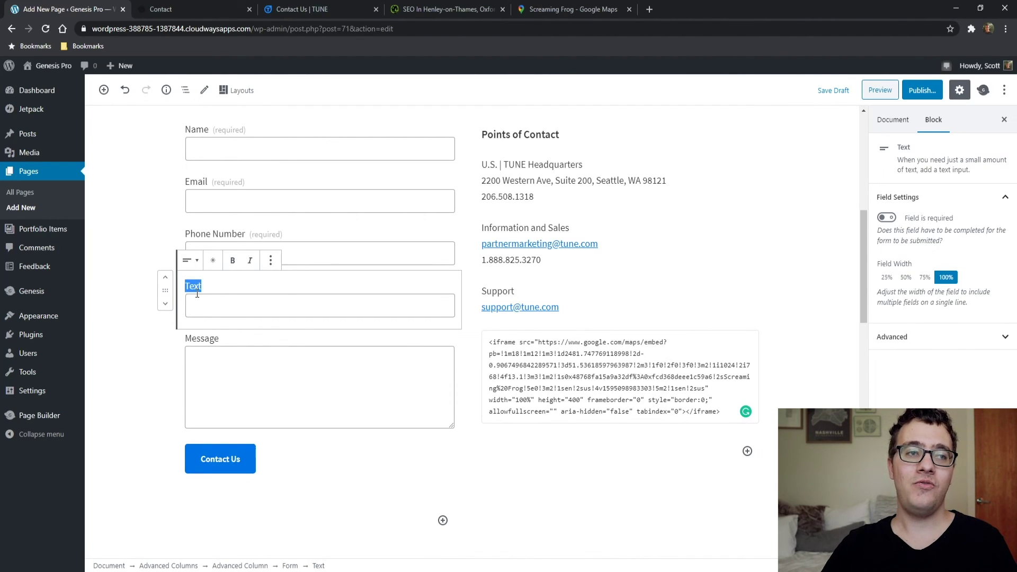
type("Address")
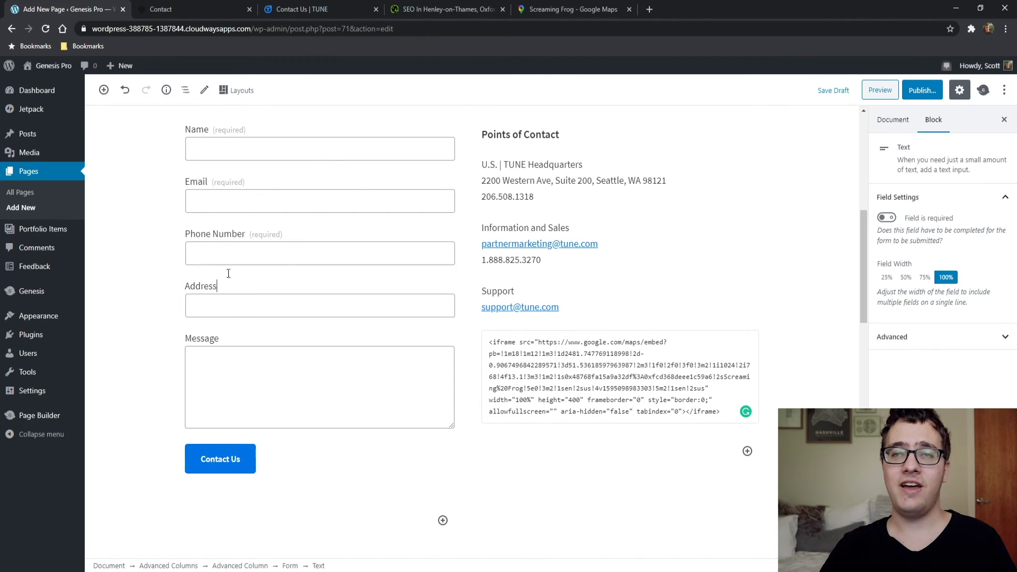
left_click(880, 90)
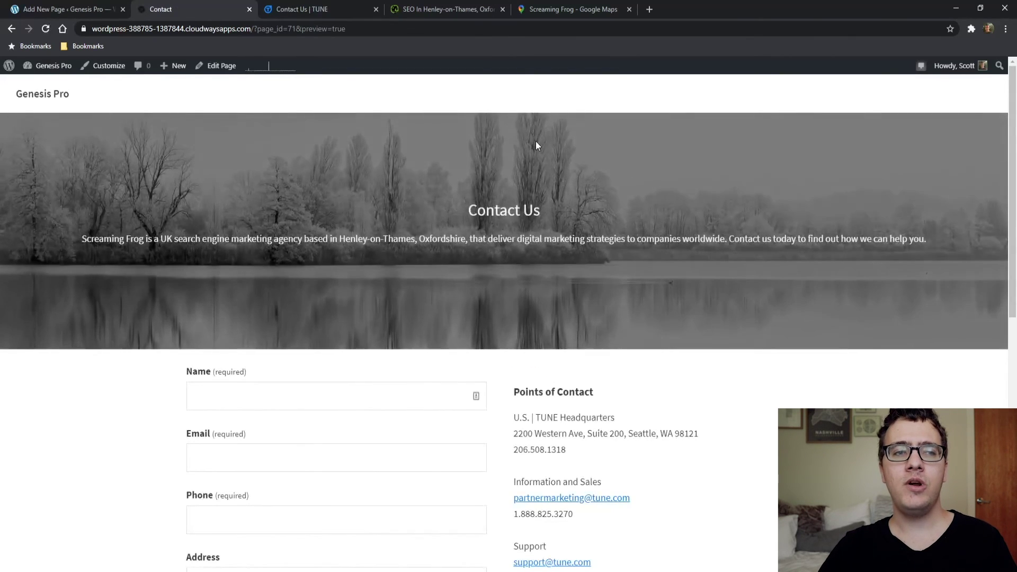
Step: Scroll the preview to check the Name, Email, Phone, Address and Message fields beside the map
scroll(551, 138, "down", 8)
scroll(557, 137, "down", 2)
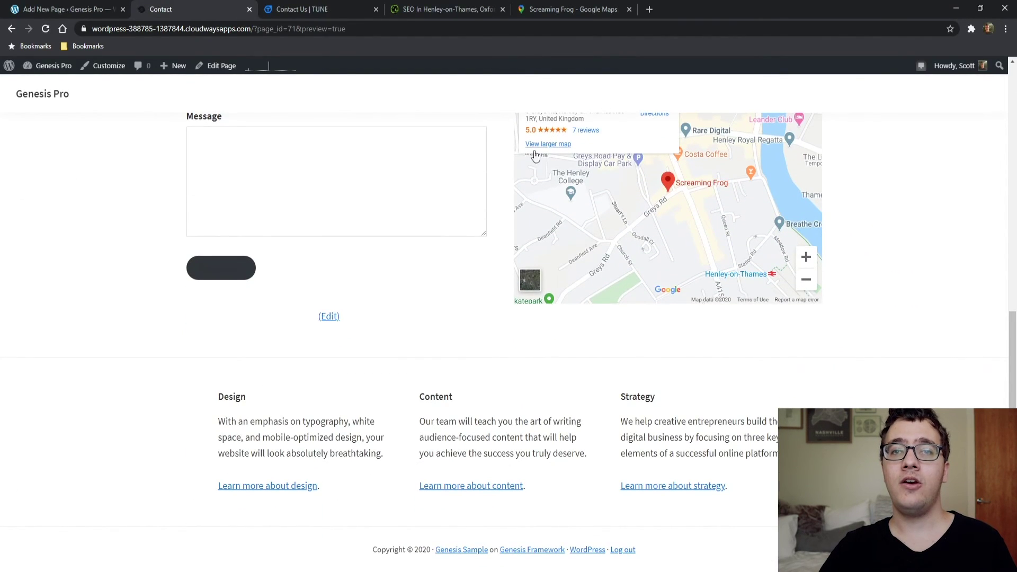
scroll(459, 174, "up", 4)
scroll(461, 159, "down", 4)
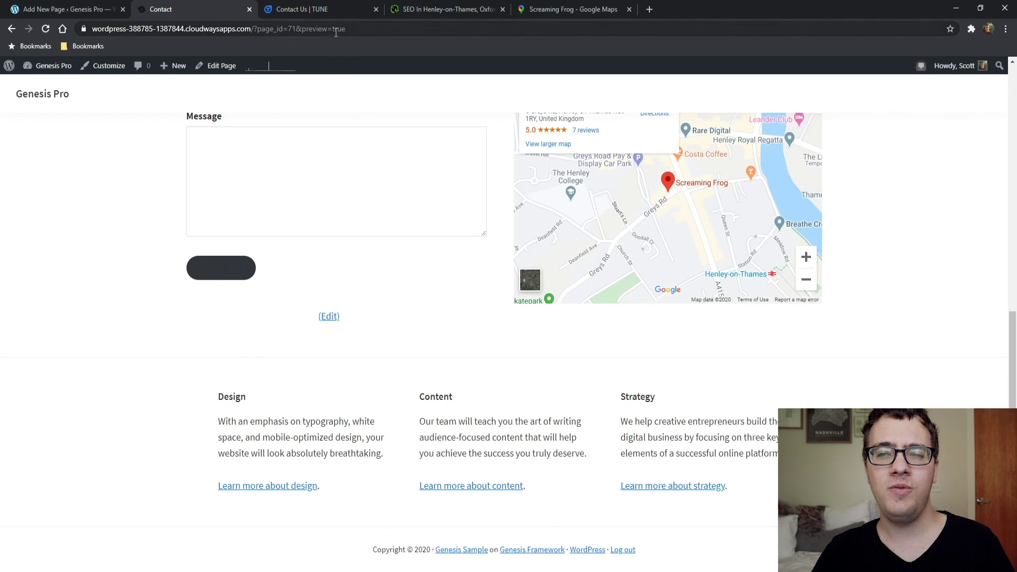
scroll(286, 170, "up", 8)
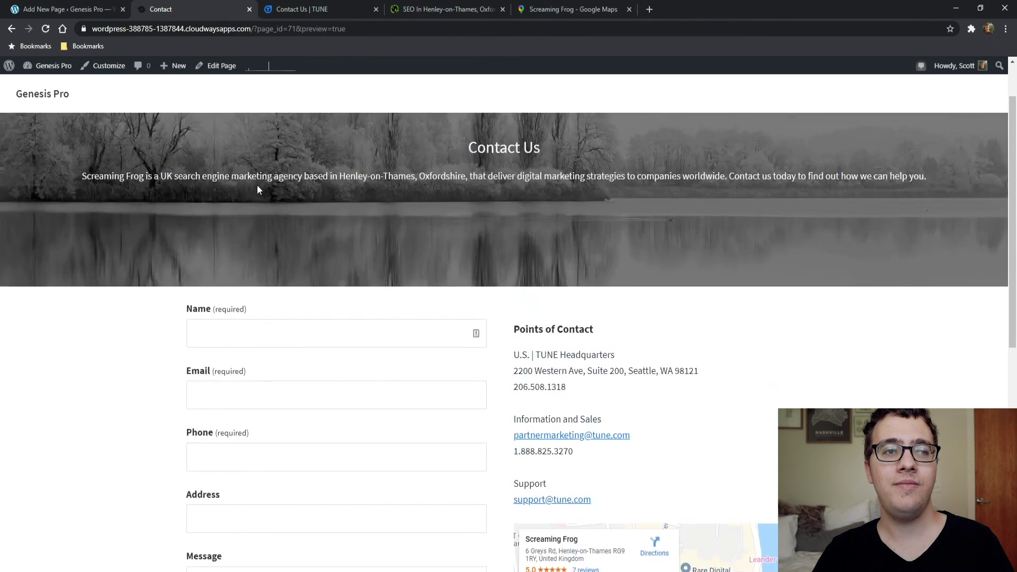
scroll(262, 180, "down", 3)
scroll(262, 180, "up", 3)
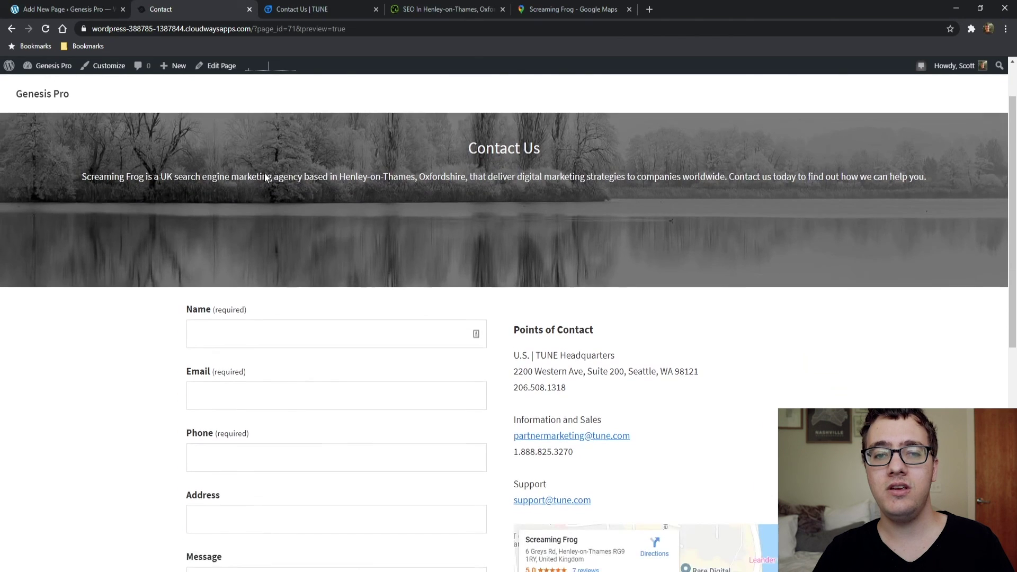
scroll(264, 178, "down", 3)
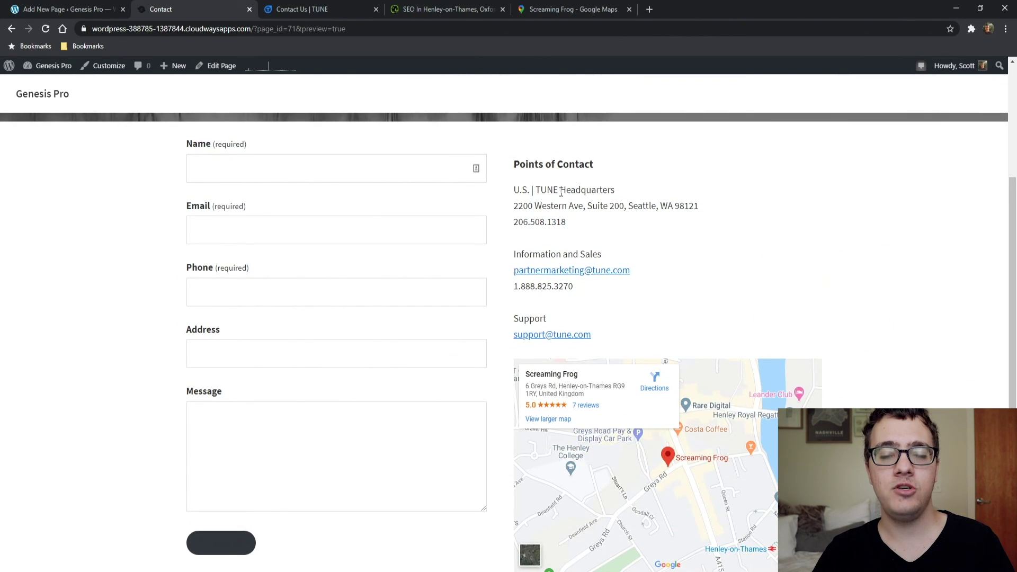
scroll(577, 186, "down", 3)
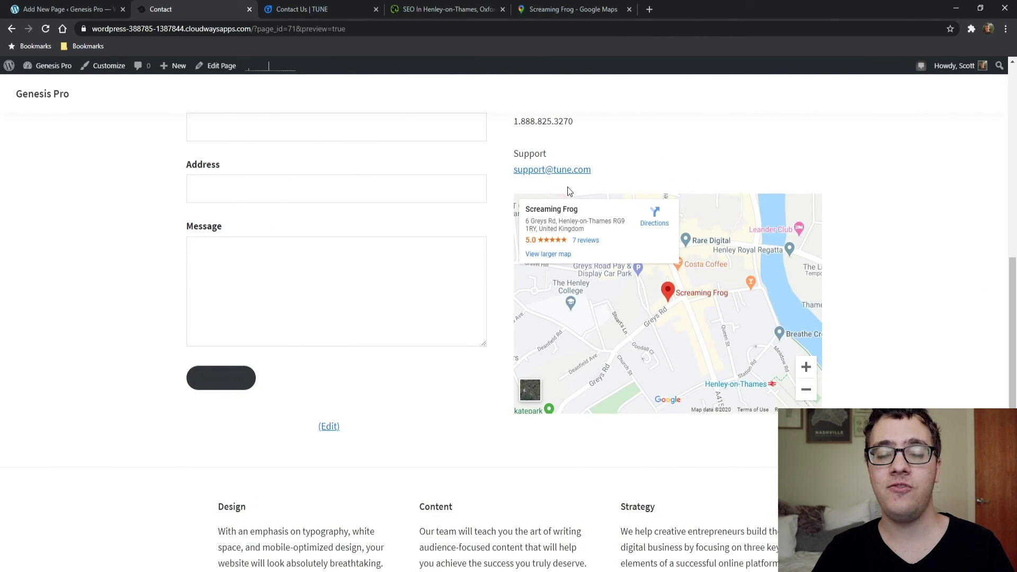